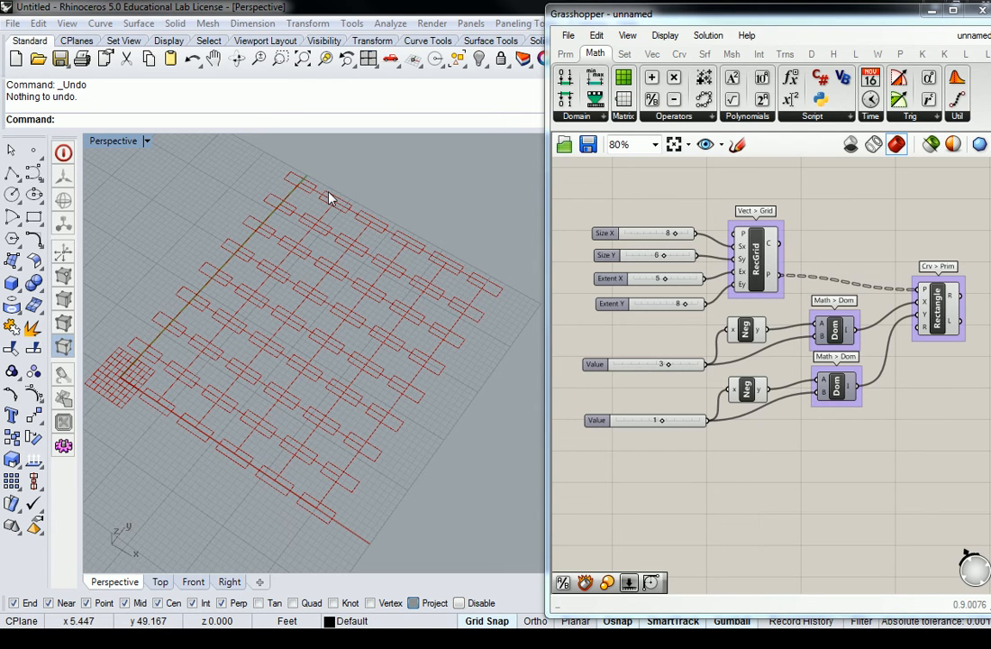
Step: Raise the lower Value slider from 1 to 2 and inspect the denser rectangle grid in Perspective
scroll(571, 285, up, 3)
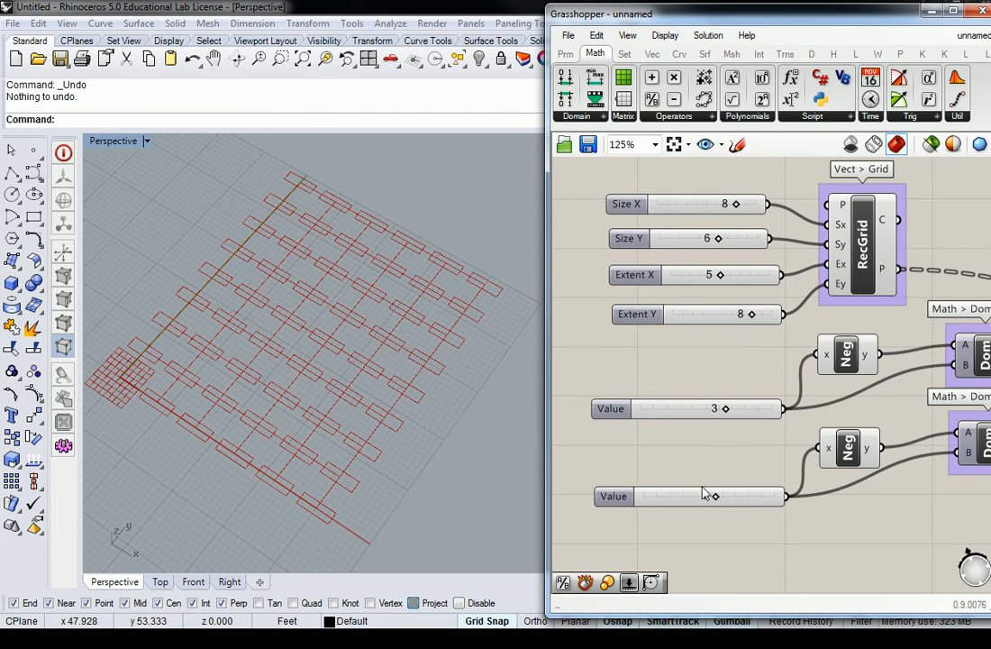
drag(719, 498, 724, 503)
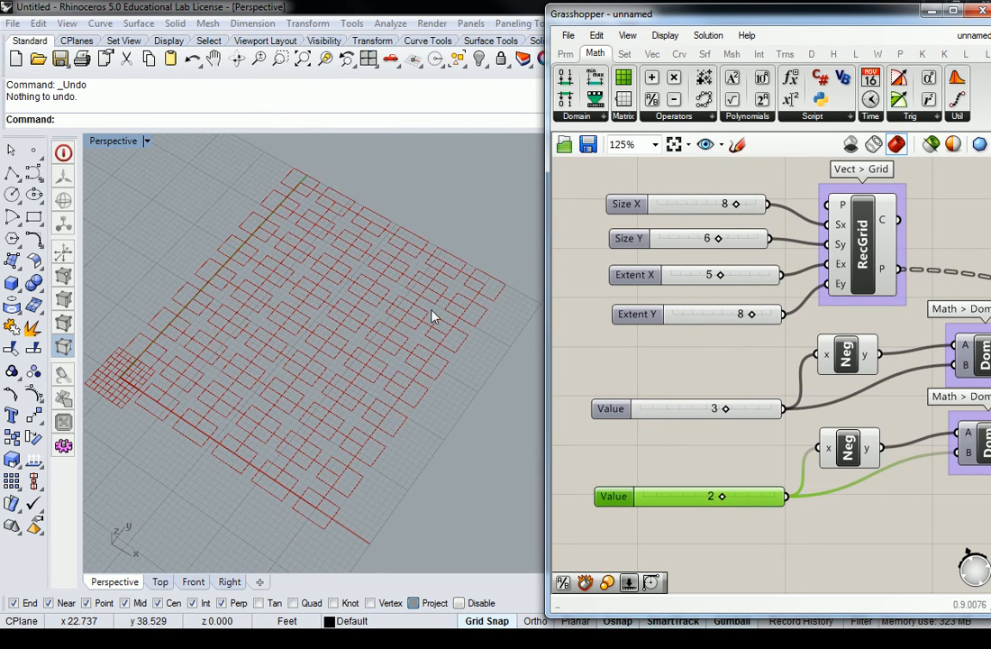
right_drag(293, 237, 307, 242)
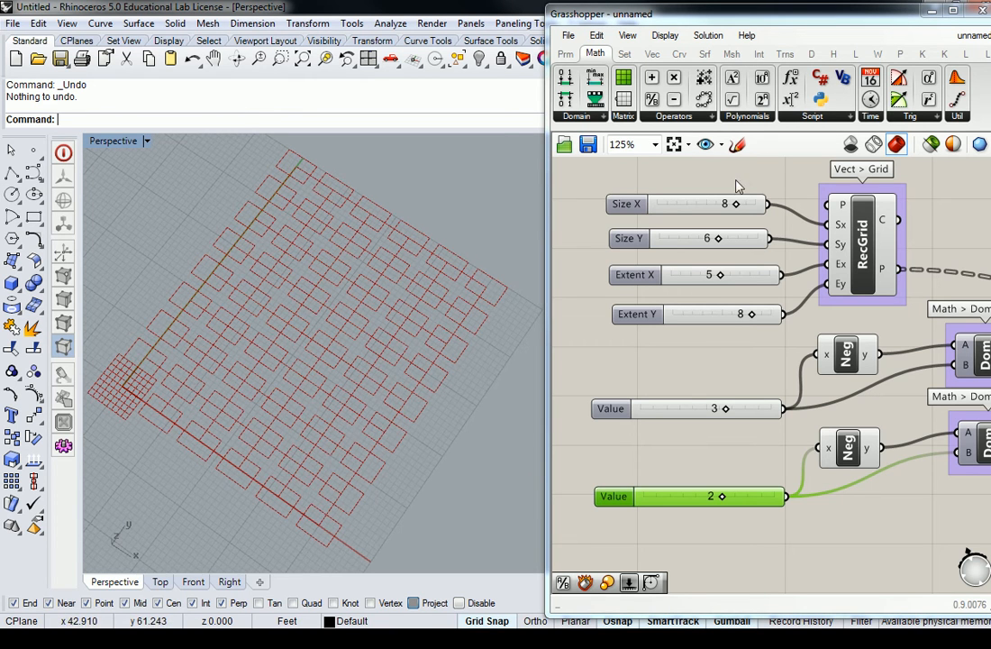
scroll(216, 304, up, 2)
scroll(216, 304, up, 3)
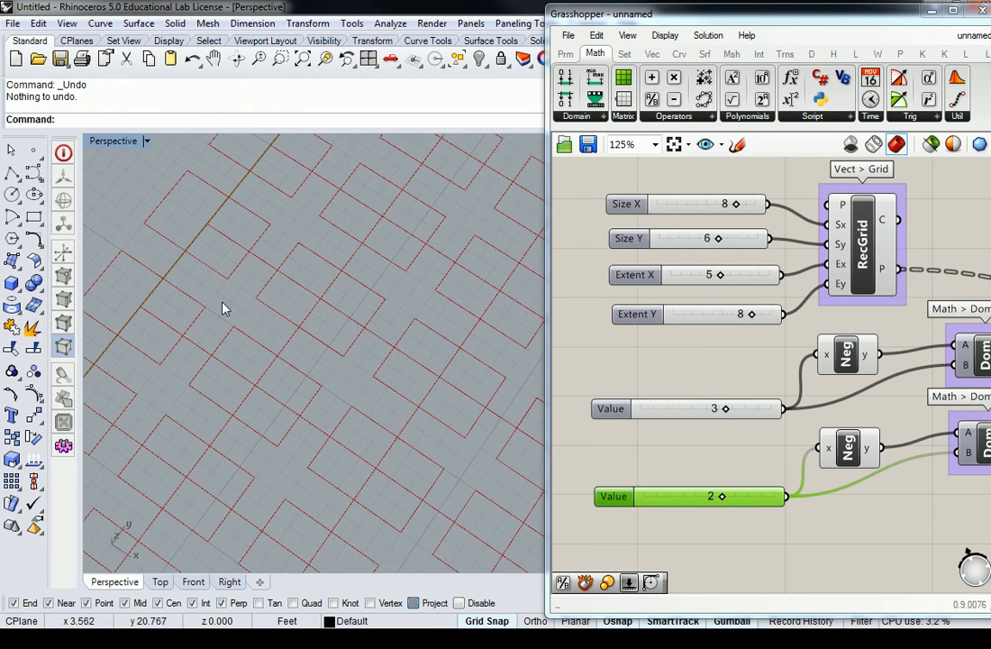
scroll(221, 311, down, 5)
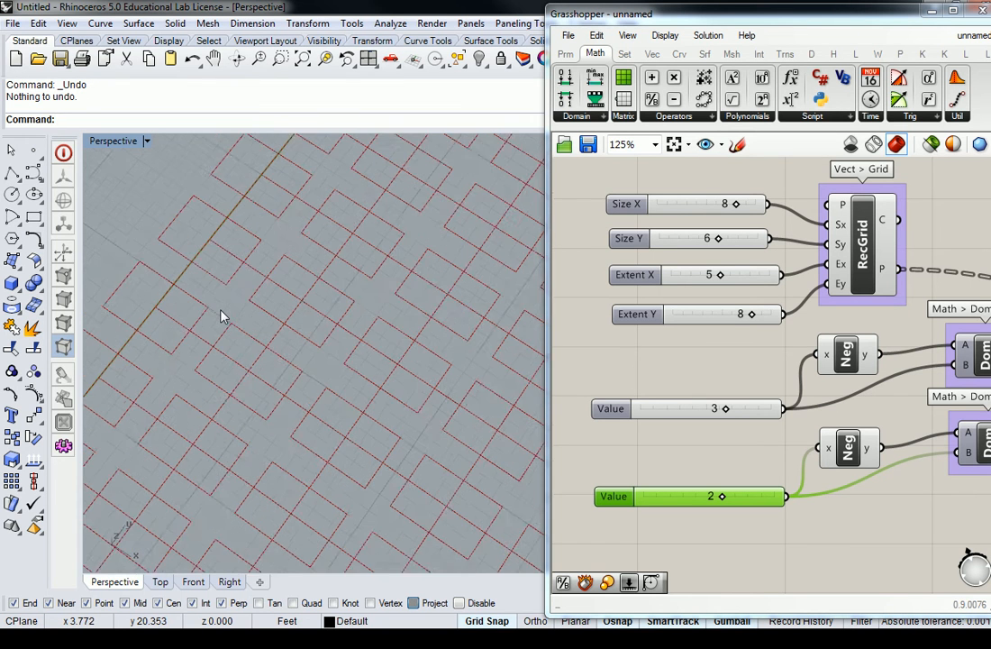
scroll(221, 315, down, 2)
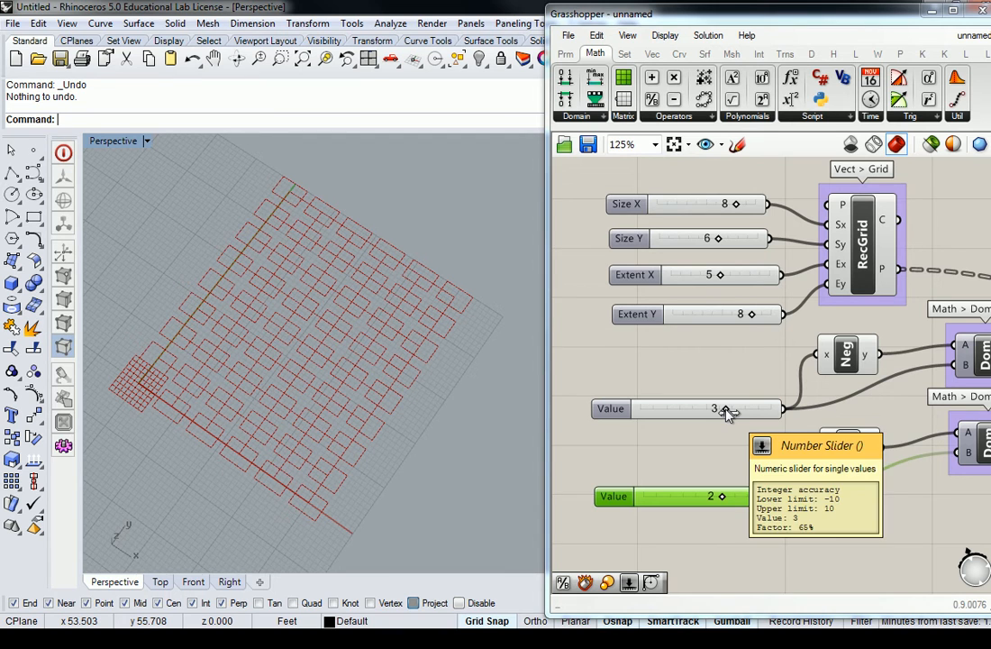
drag(727, 410, 725, 411)
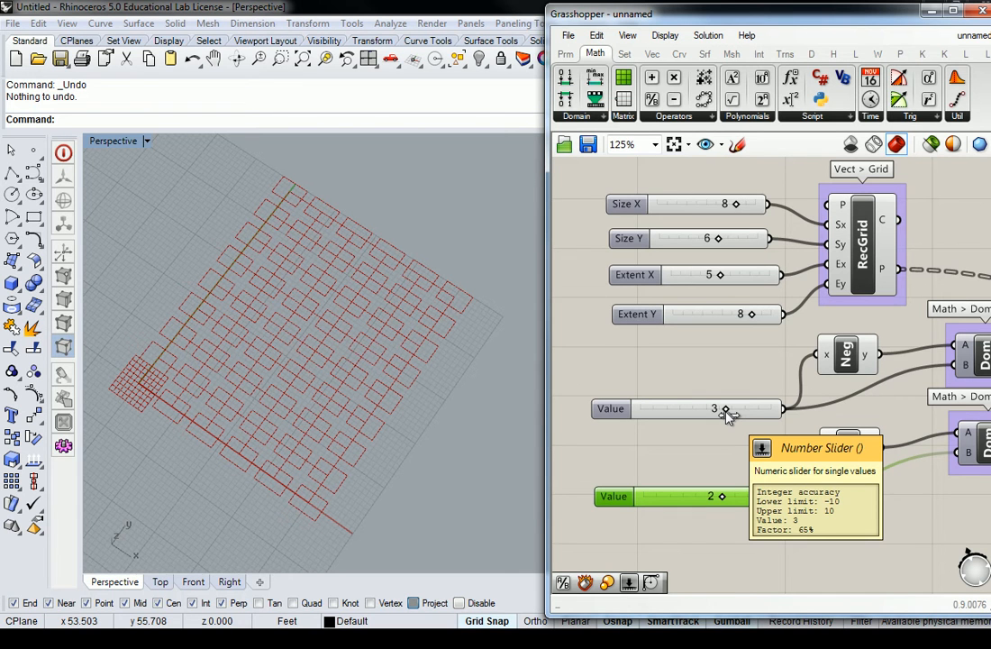
right_click(726, 411)
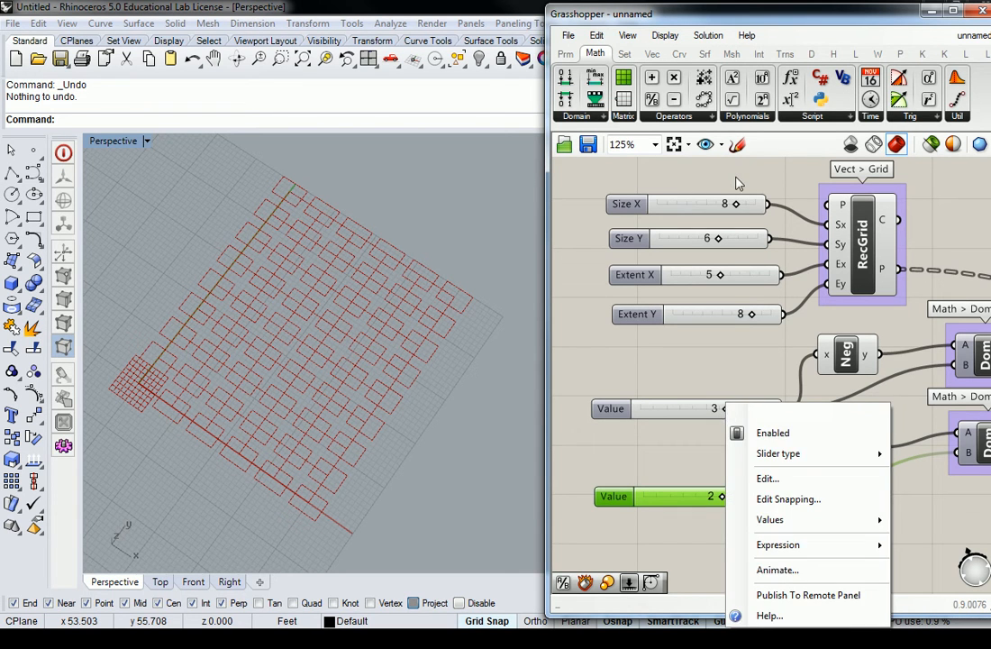
shift+right_drag(415, 309, 396, 317)
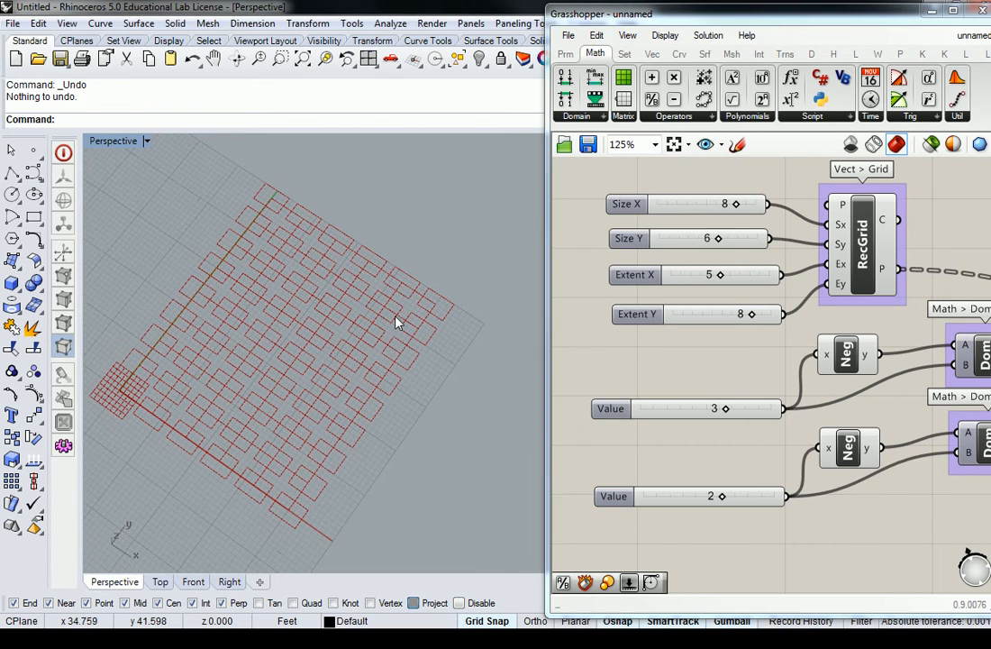
scroll(667, 324, down, 3)
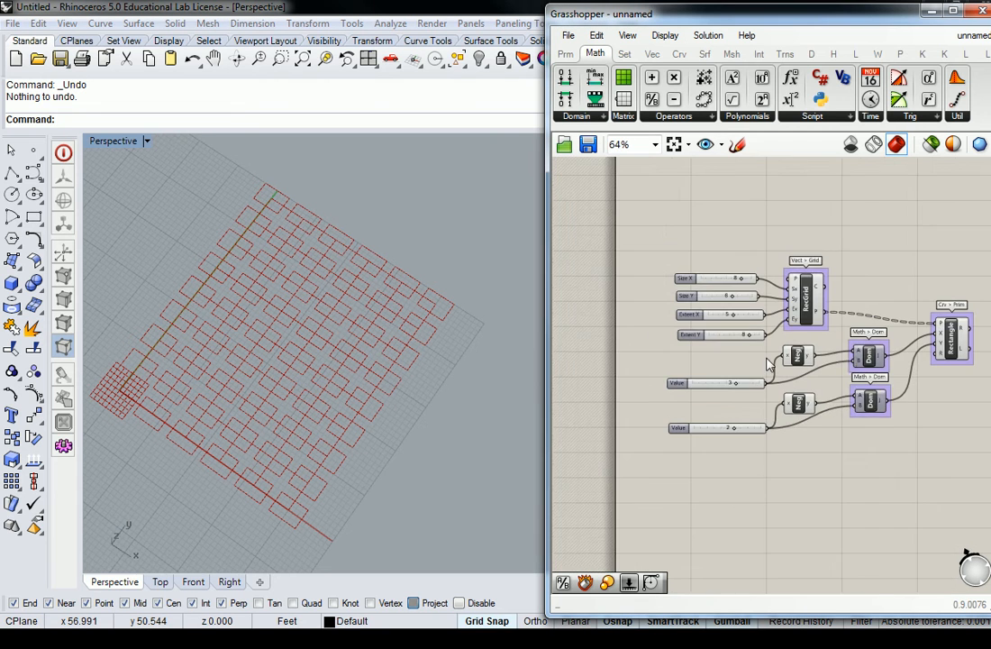
scroll(791, 376, up, 1)
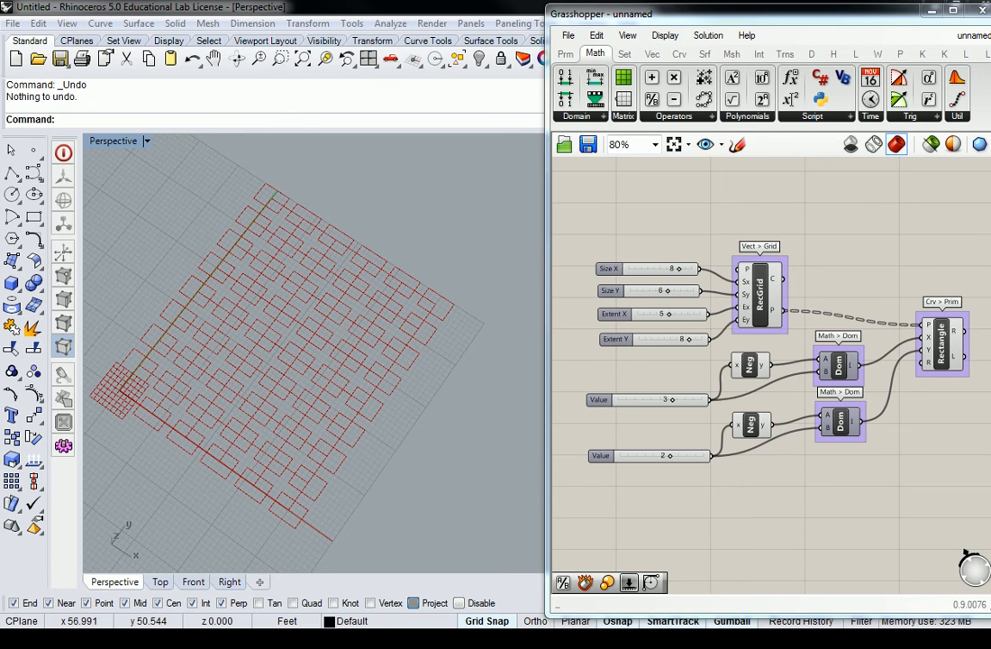
drag(990, 130, 602, 8)
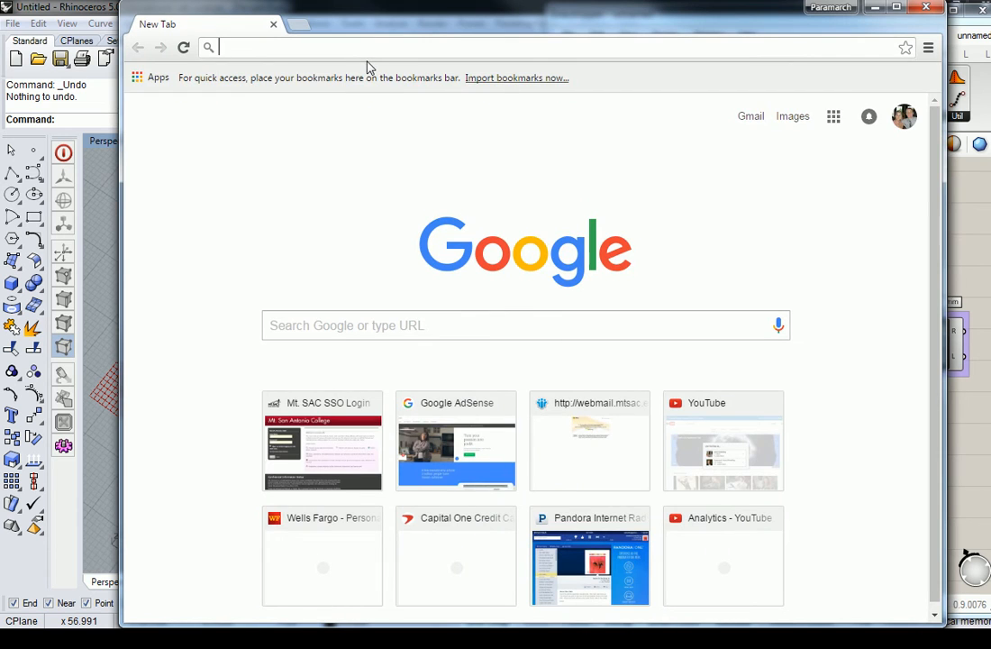
text(gradien)
key(Return)
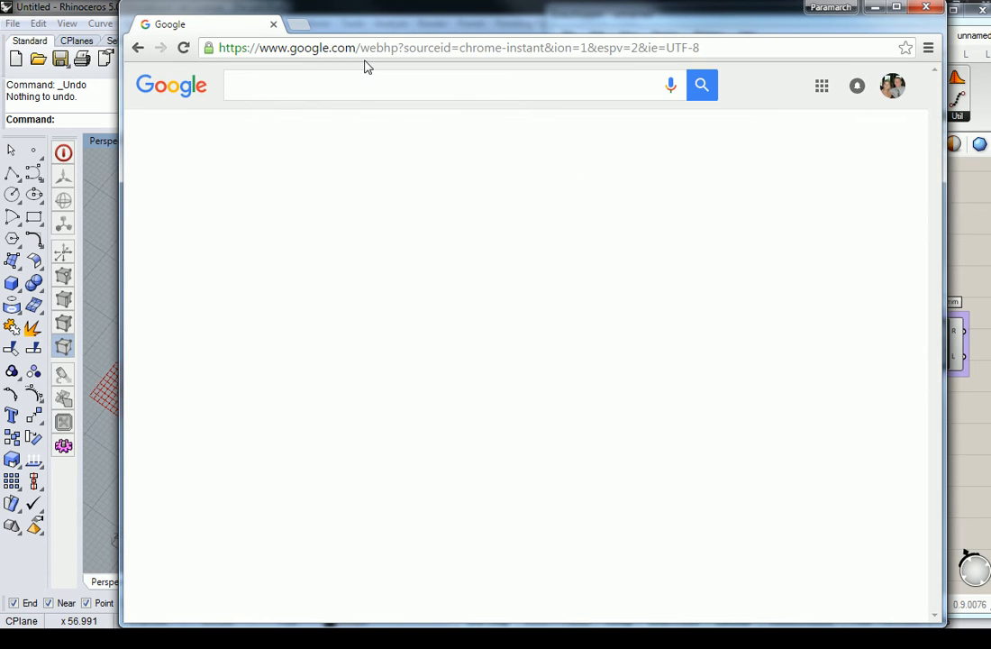
click(286, 135)
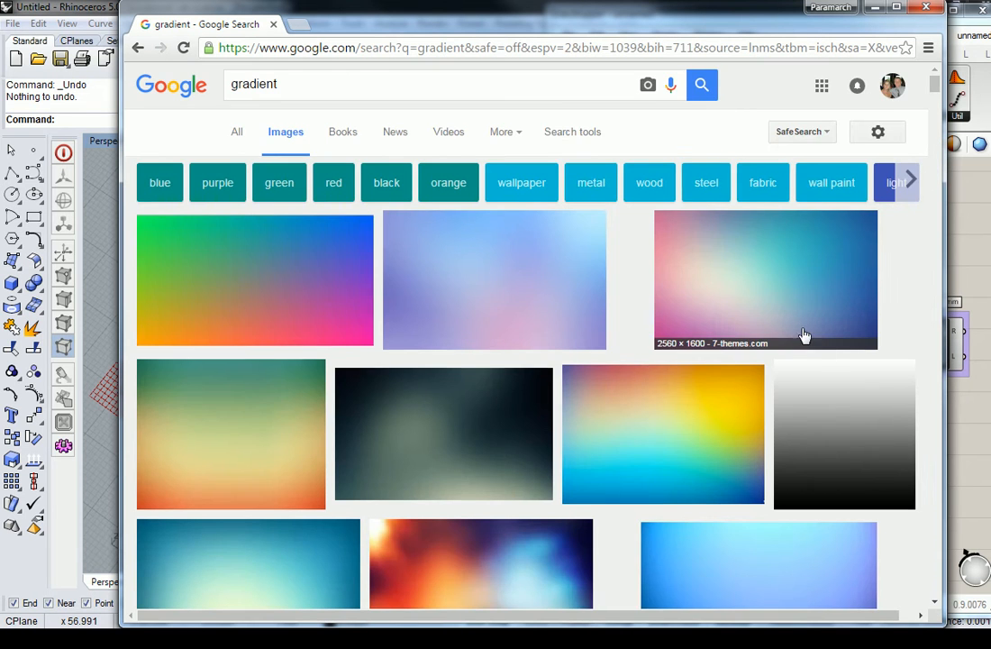
scroll(787, 336, down, 5)
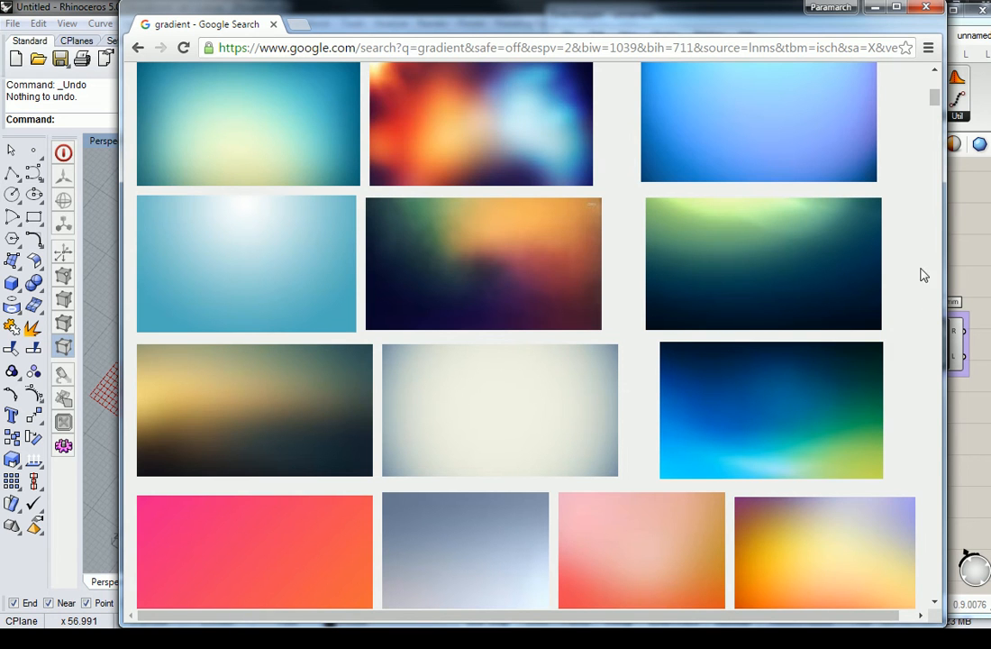
scroll(794, 279, down, 3)
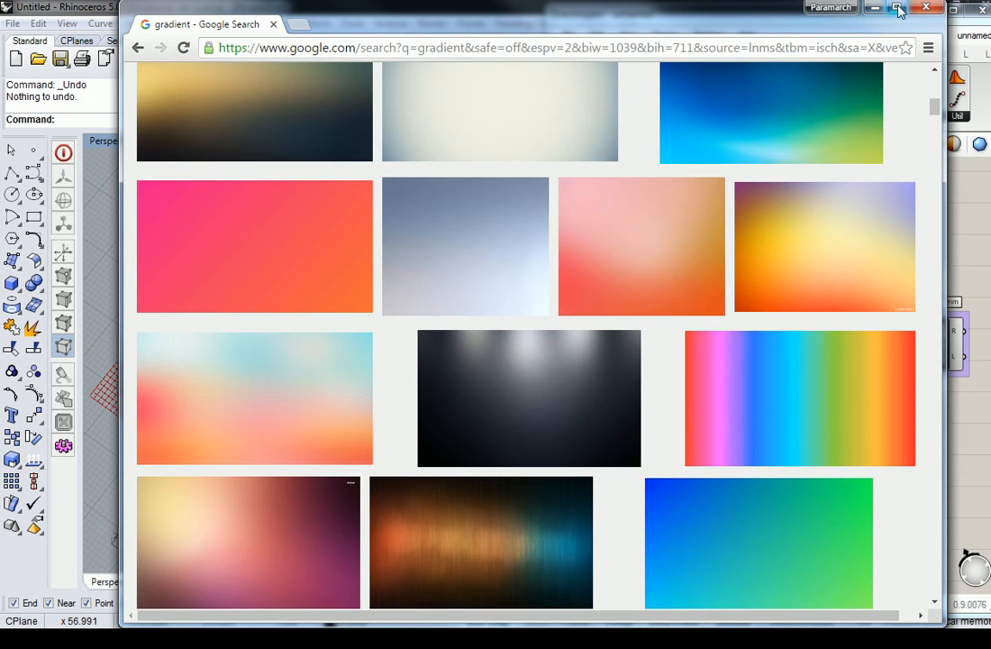
click(924, 10)
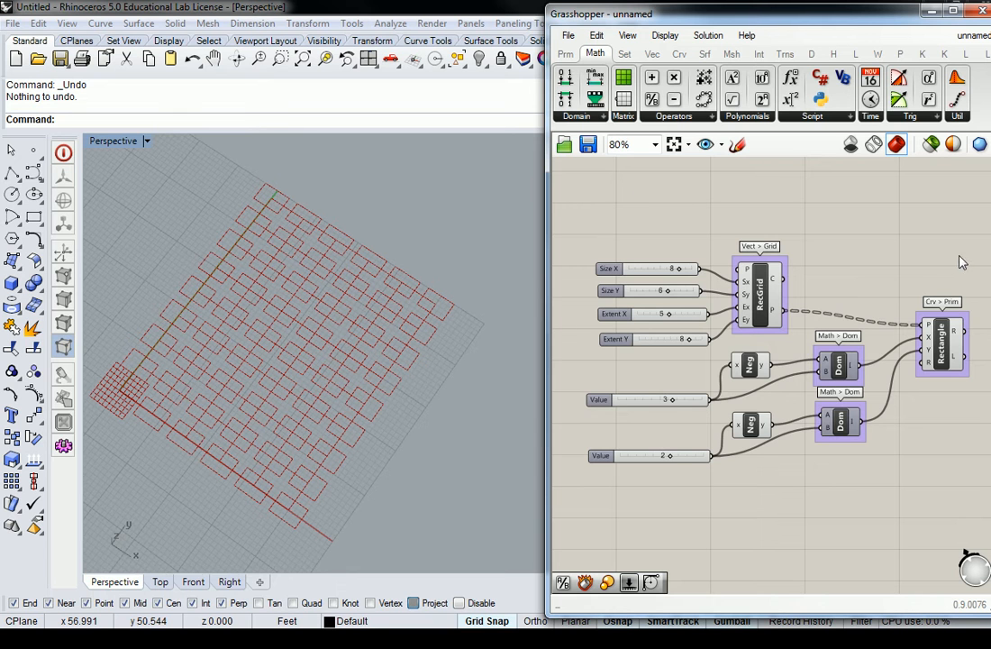
Step: Nudge the Rectangle component and pan to free space beside it
right_drag(962, 259, 866, 230)
mouse_move(850, 316)
mouse_down()
mouse_move(855, 302)
mouse_move(859, 312)
mouse_up()
click(894, 259)
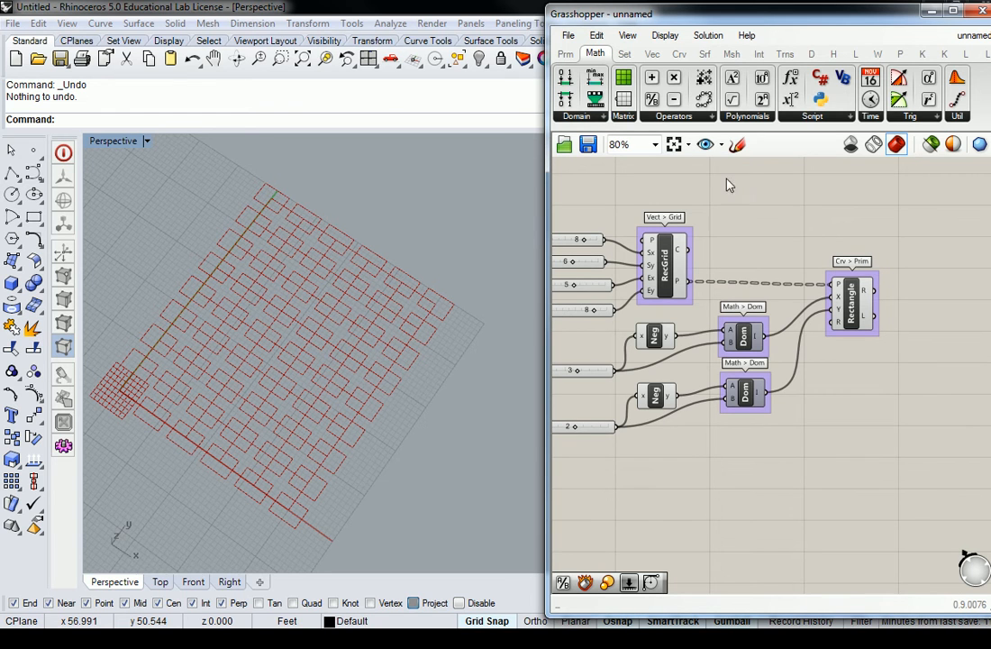
right_drag(869, 227, 746, 265)
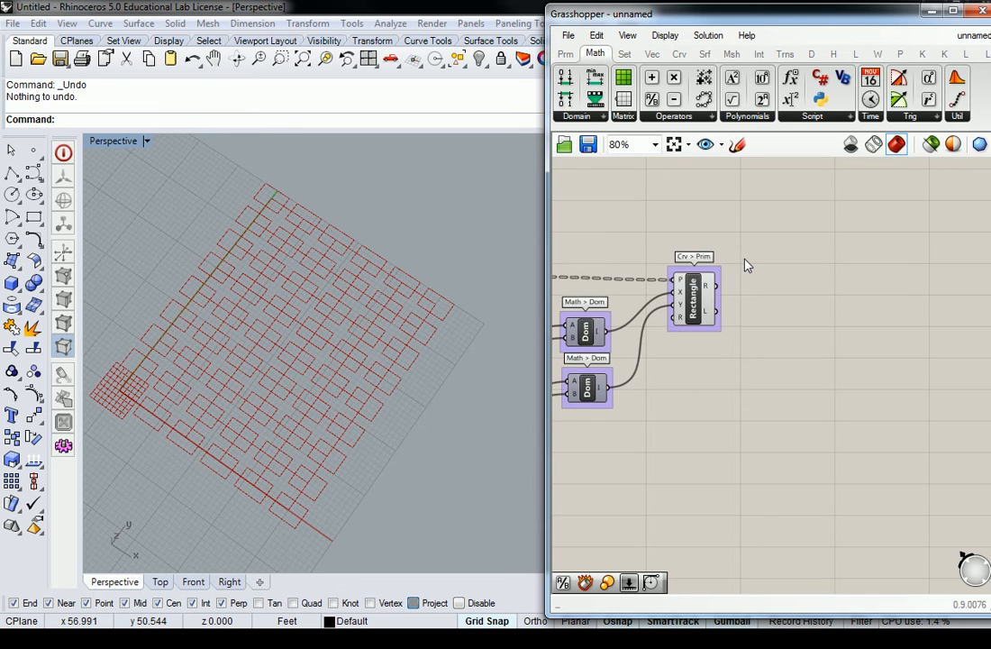
Step: Place a Scale component from Trns > Affine and name its group 'Trans > Affine'
click(786, 56)
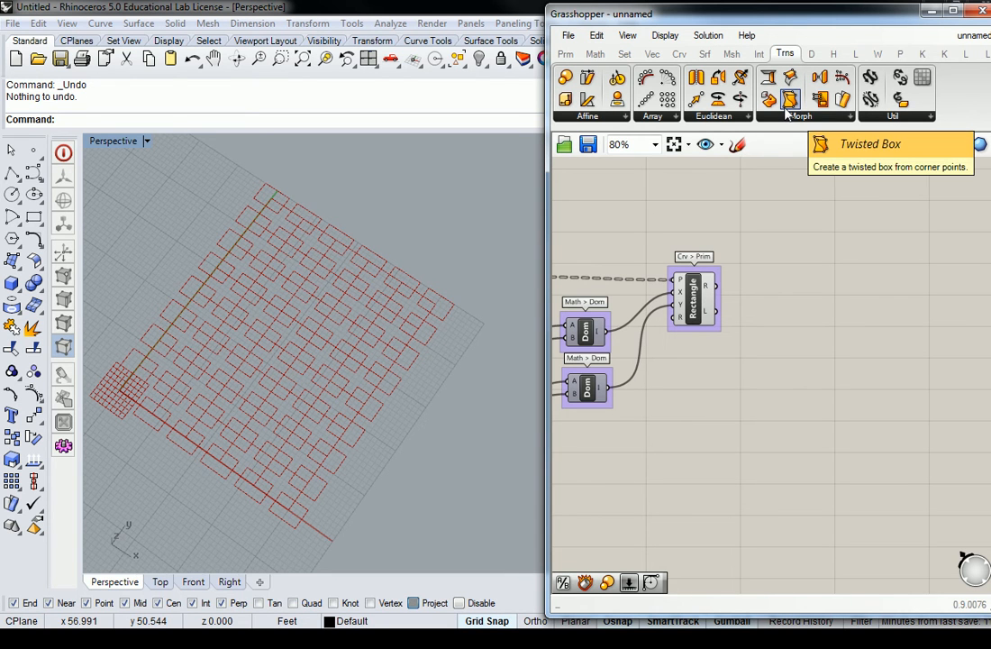
click(610, 117)
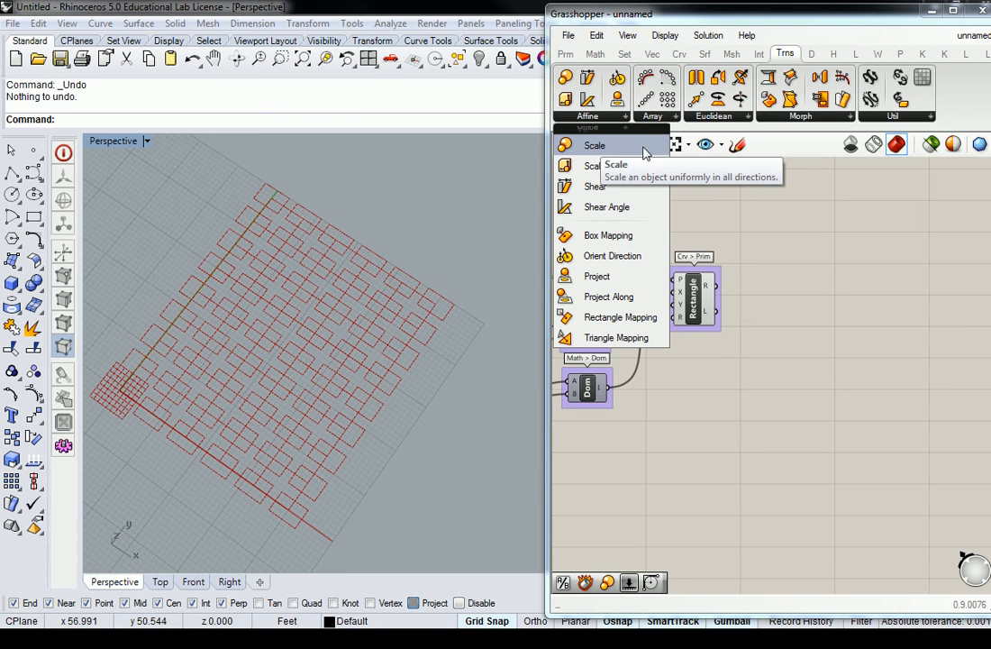
drag(643, 153, 856, 296)
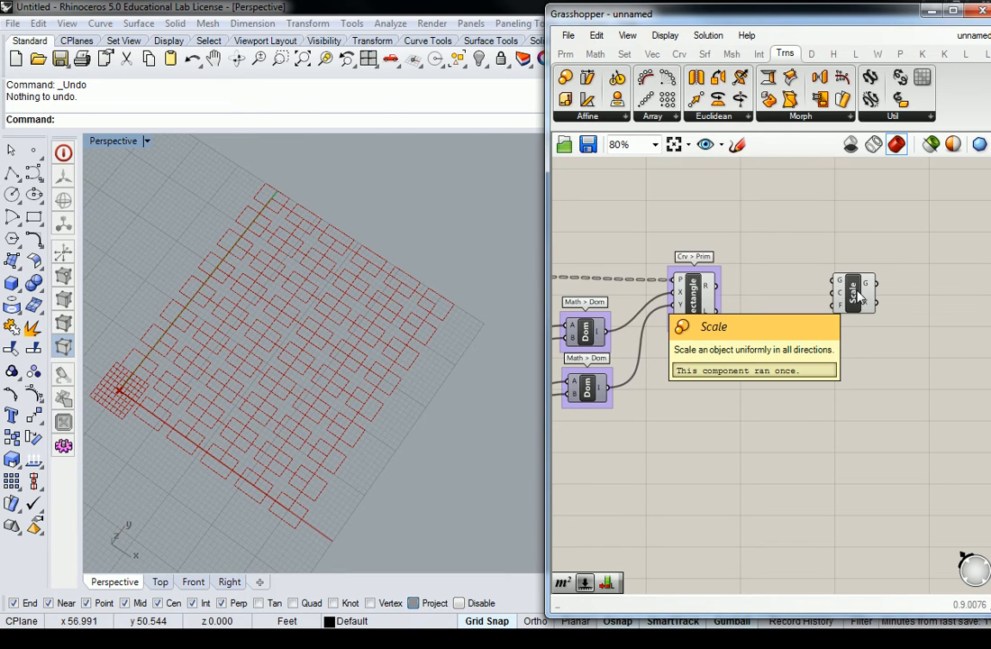
click(859, 296)
right_click(855, 274)
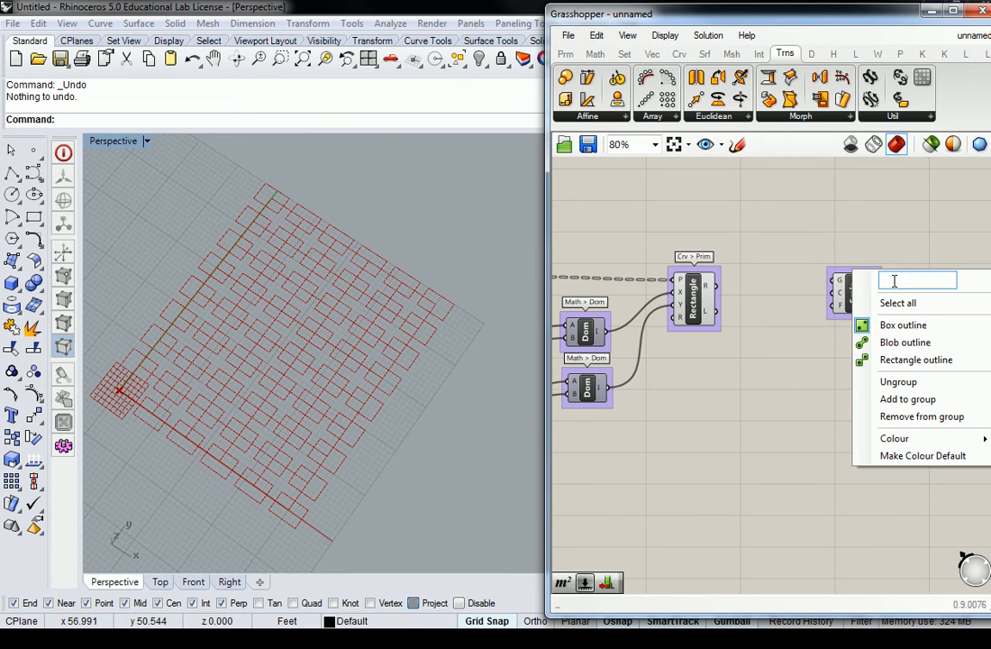
text(Trans > Affine)
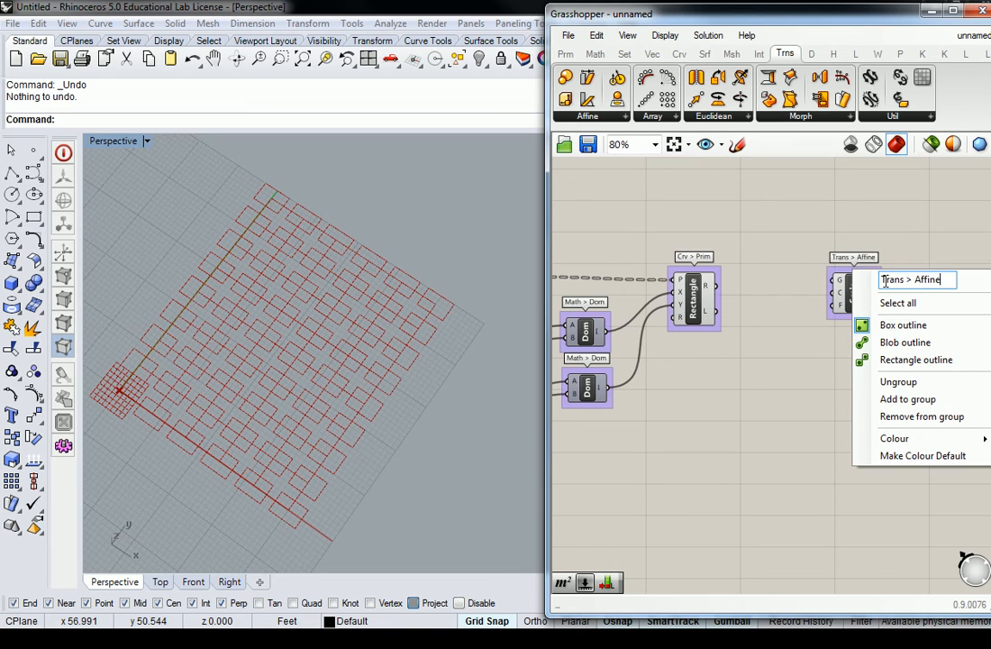
key(Return)
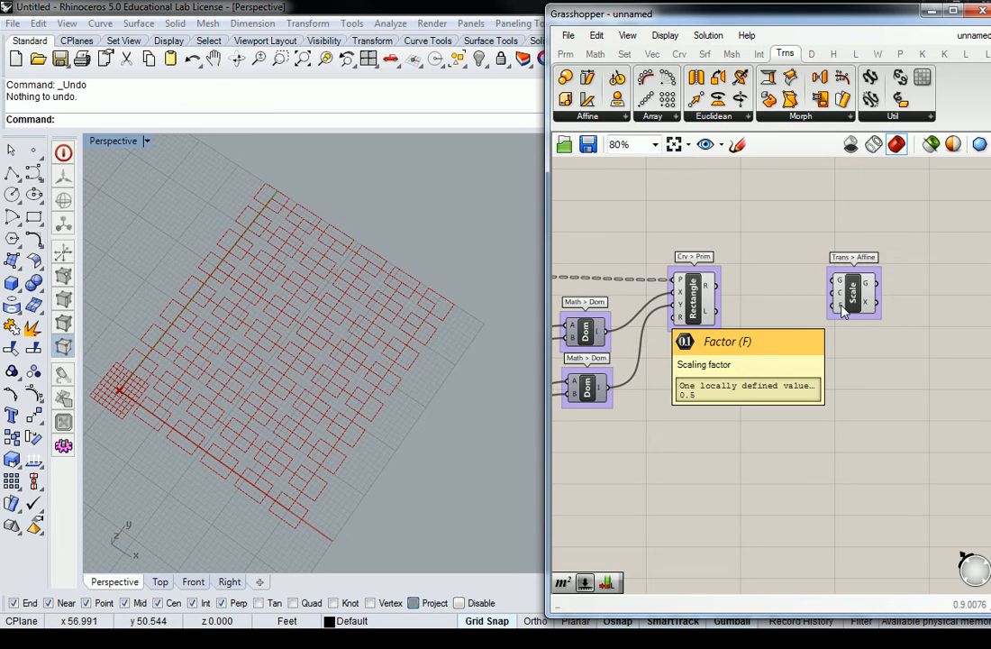
Step: Wire Rectangle's R output into Scale's G input, keeping the default 0.5 factor
right_drag(812, 280, 870, 281)
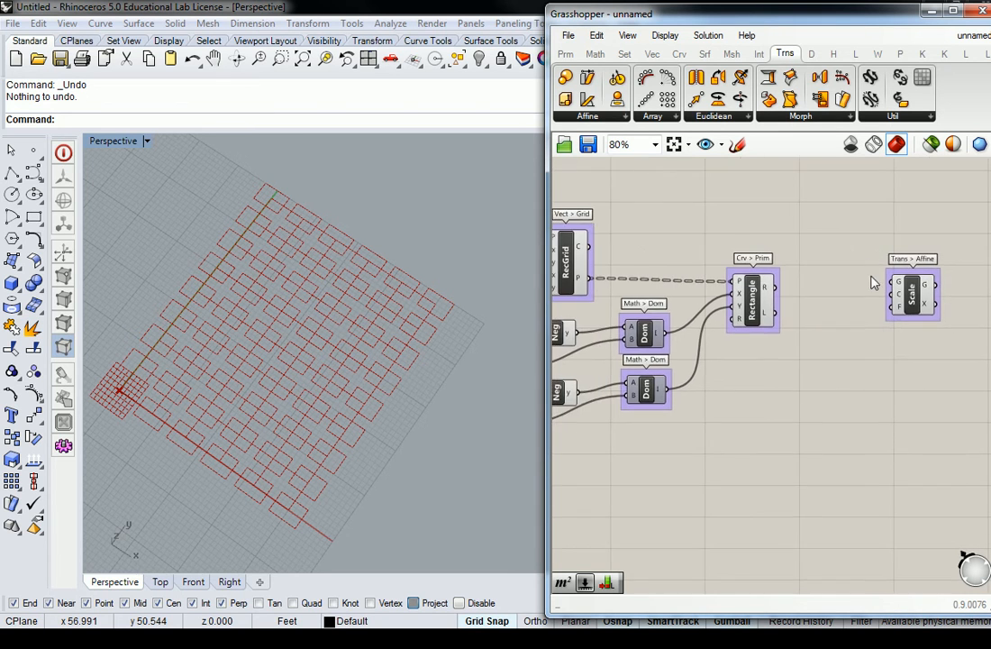
mouse_move(766, 298)
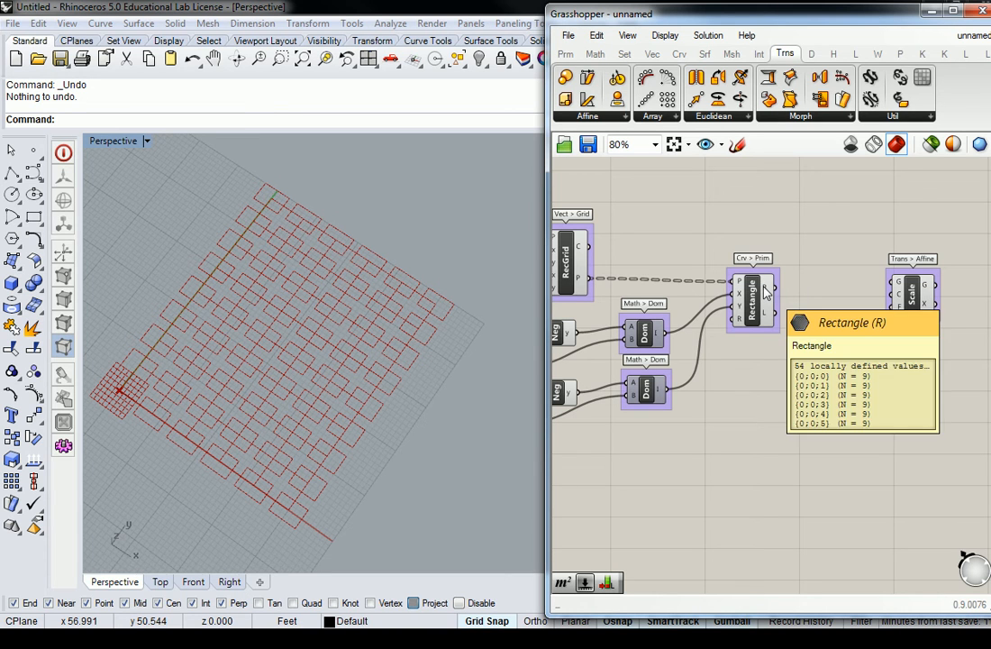
drag(766, 291, 896, 285)
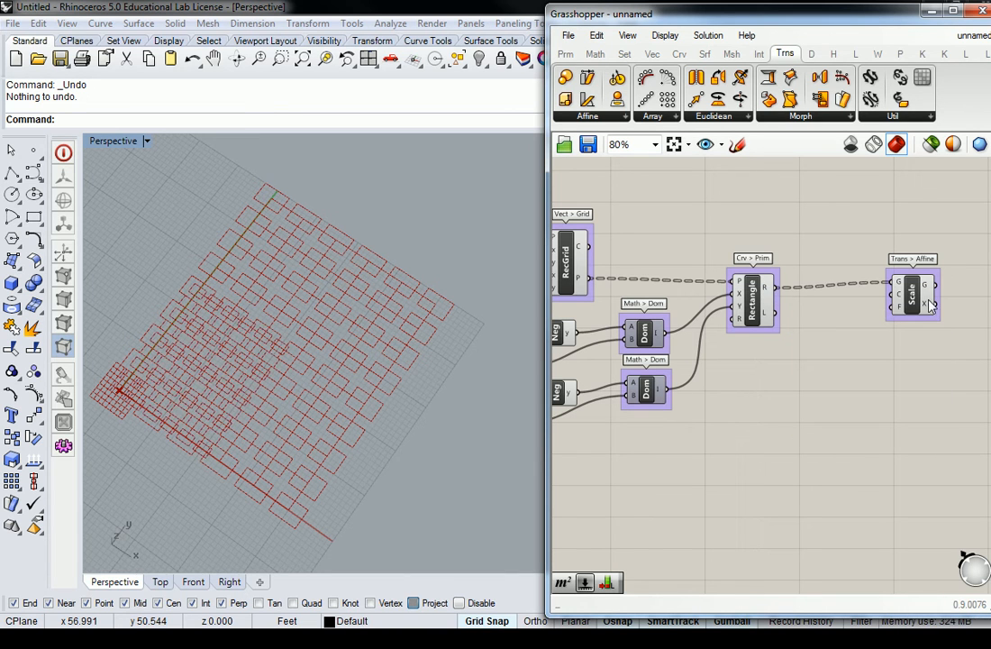
right_drag(287, 414, 316, 352)
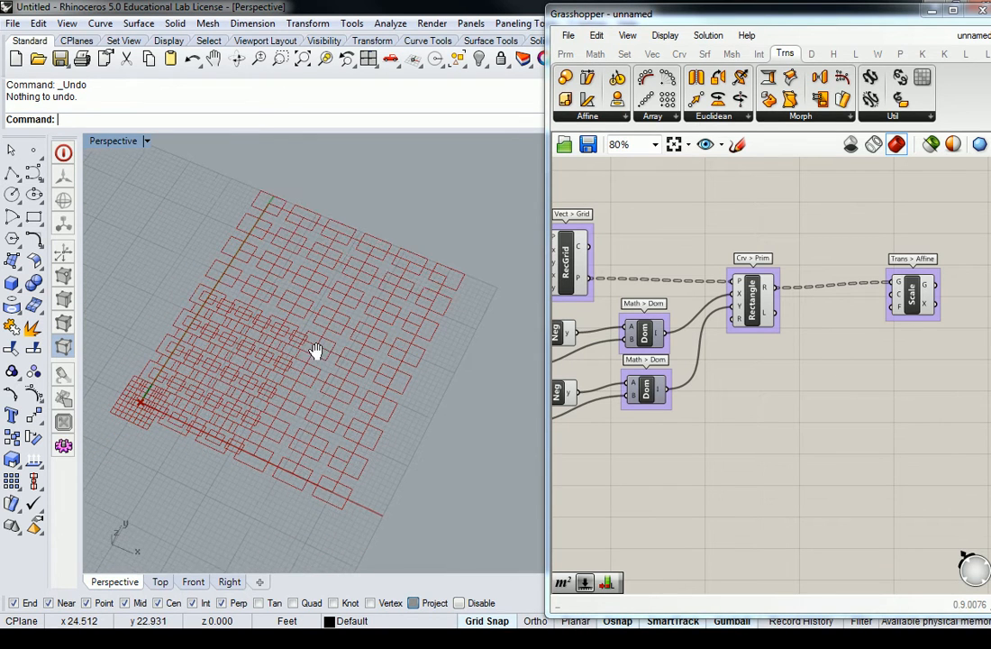
click(762, 313)
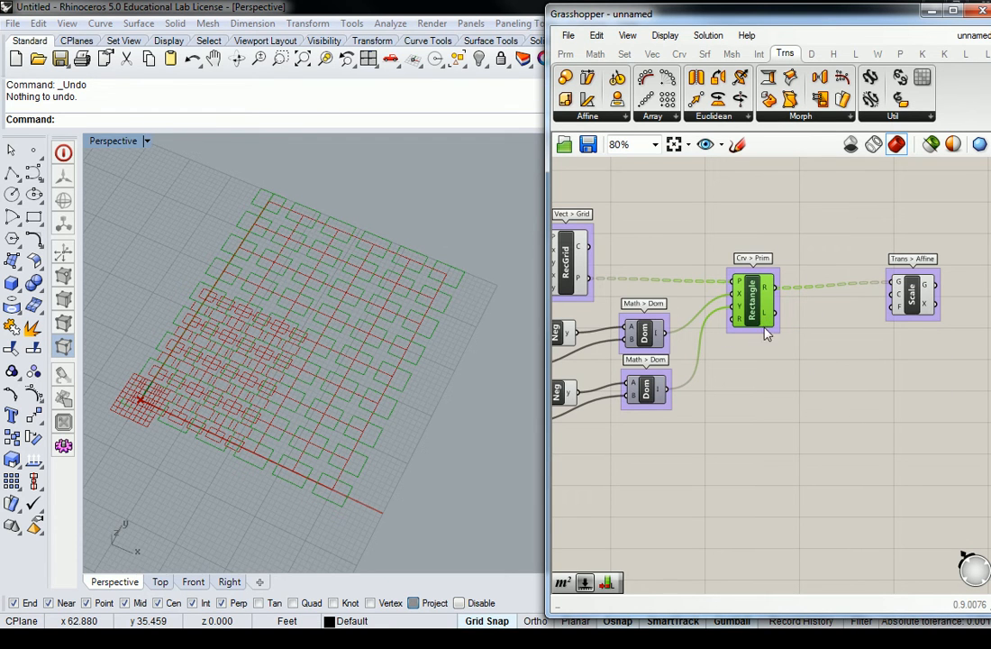
click(816, 335)
click(910, 295)
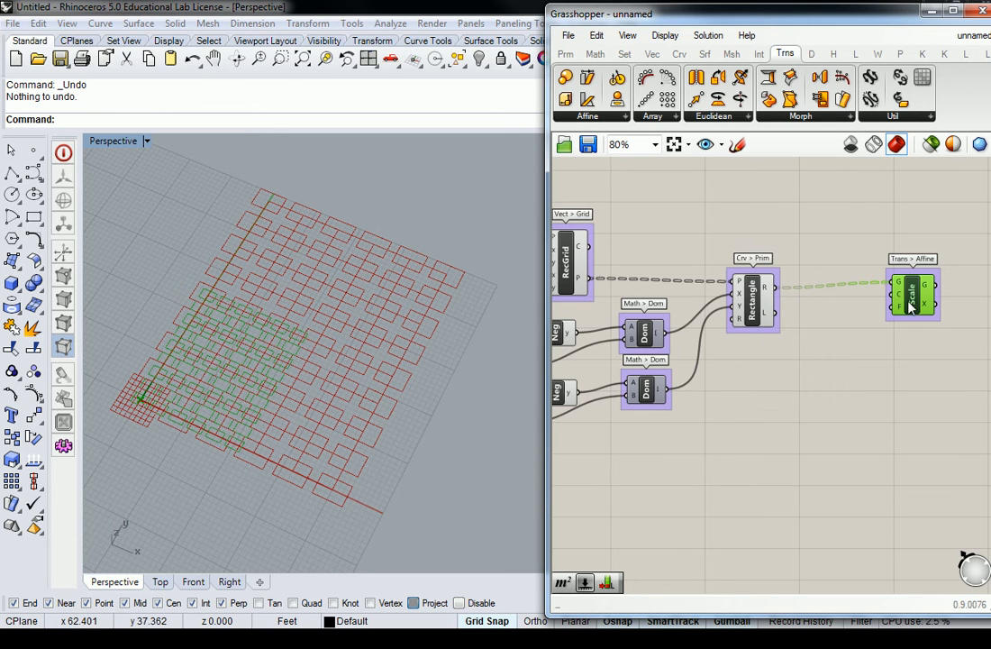
drag(911, 306, 881, 307)
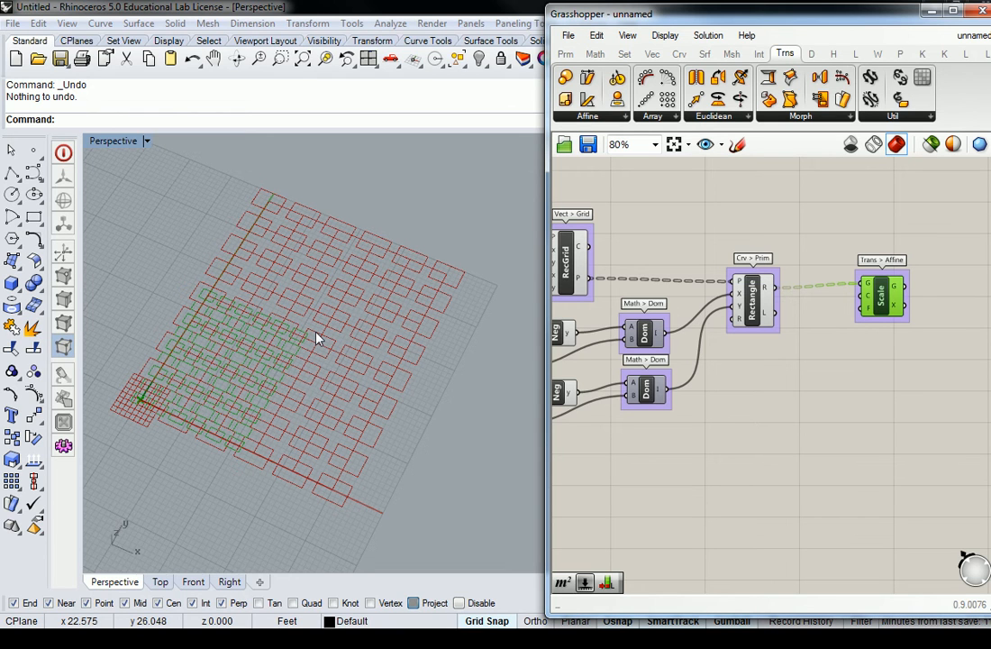
click(919, 253)
mouse_move(871, 302)
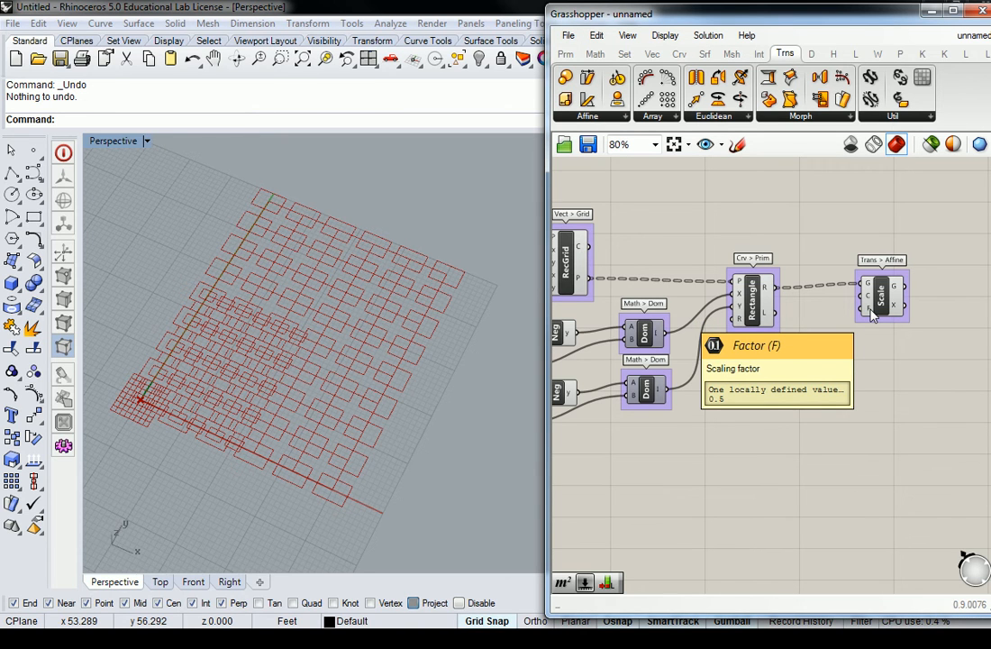
Step: Rearrange Rectangle and Scale, then wire RecGrid's P output into Scale's Center input
right_drag(877, 295, 909, 387)
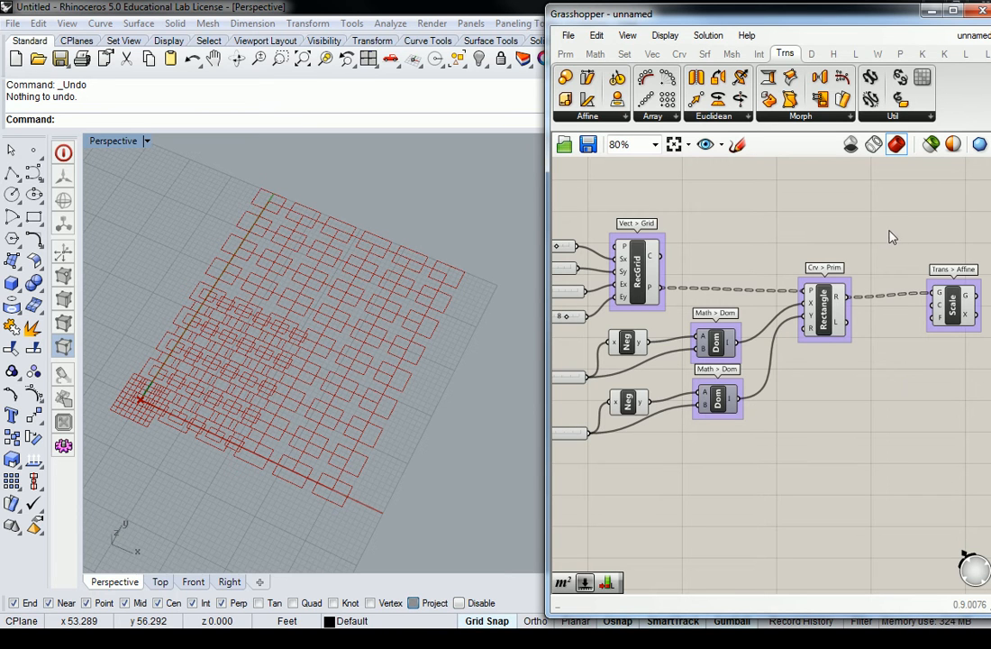
drag(953, 306, 951, 263)
drag(840, 317, 812, 304)
drag(953, 274, 915, 252)
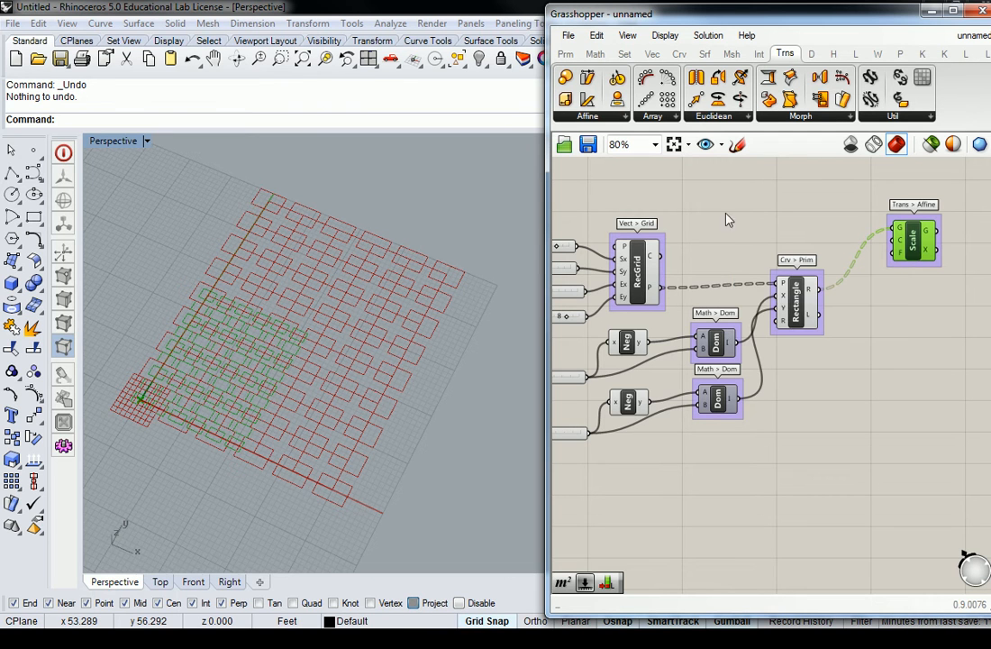
drag(661, 287, 908, 232)
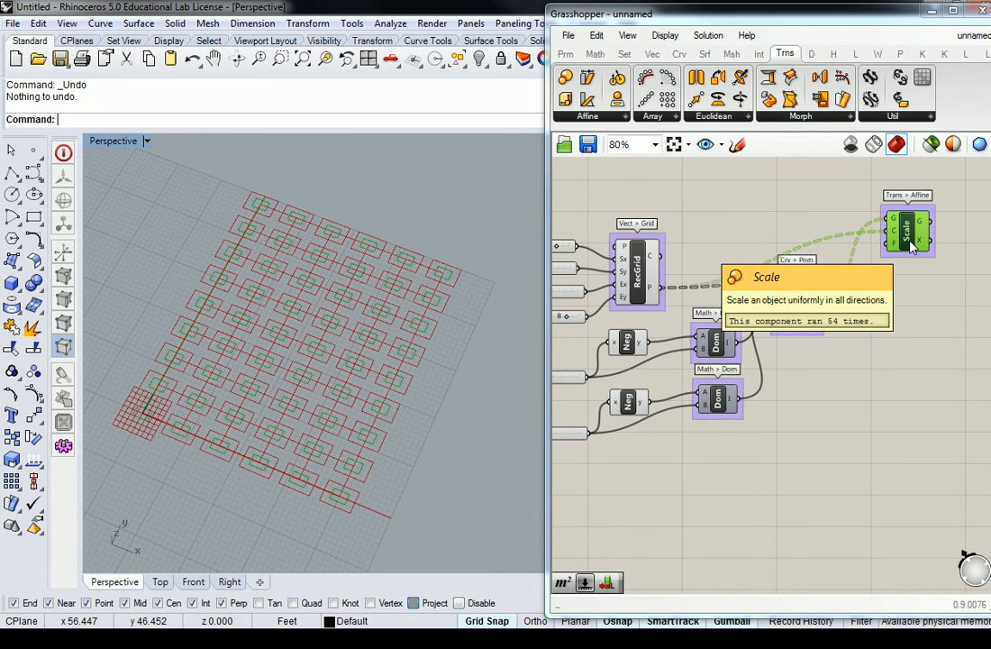
click(822, 217)
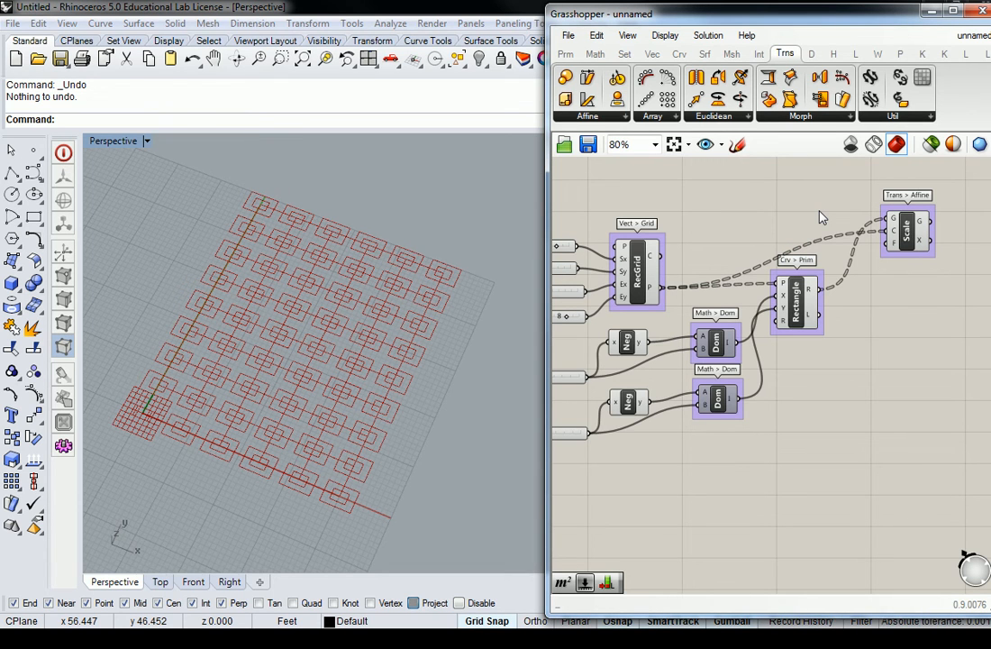
click(908, 228)
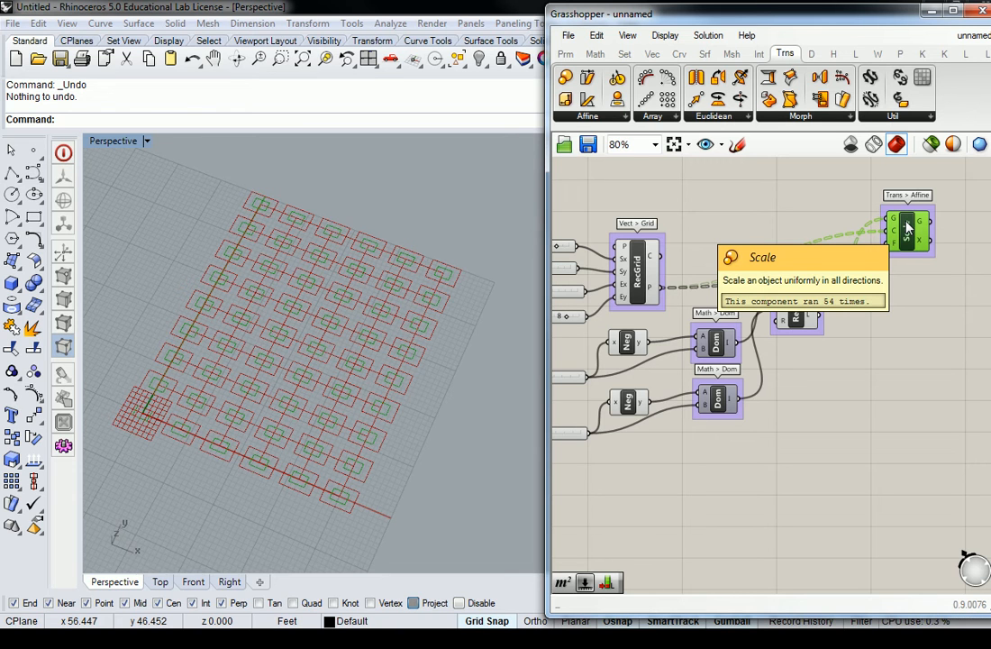
click(843, 190)
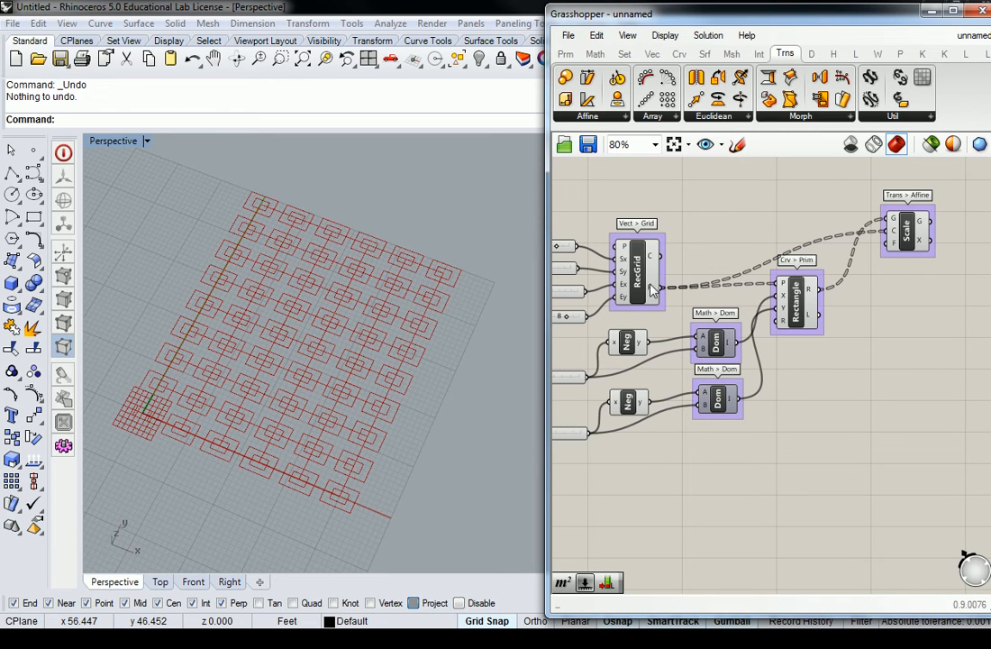
mouse_move(656, 290)
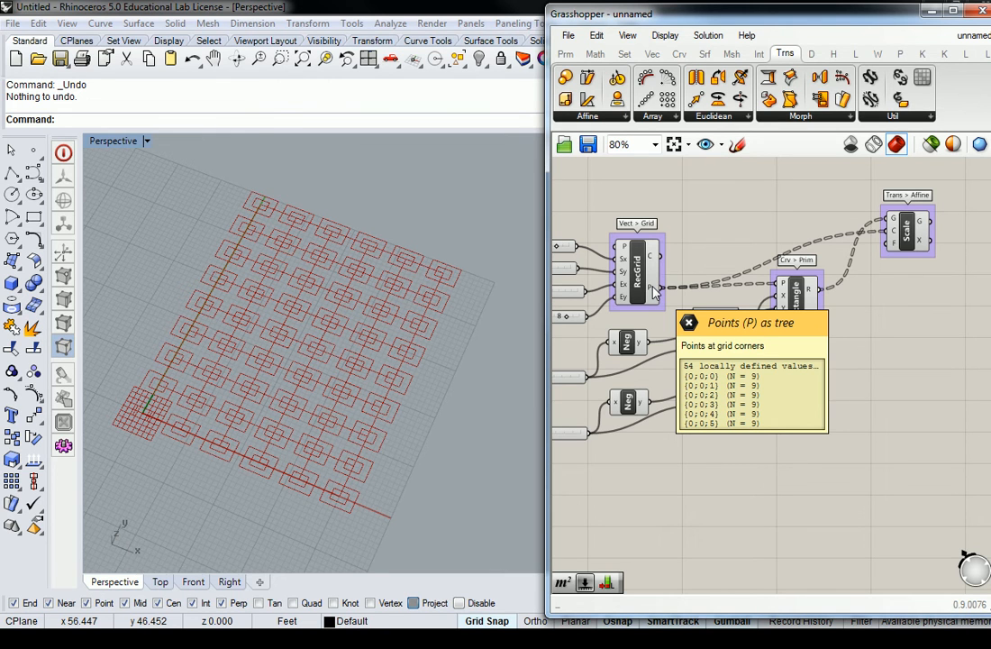
mouse_move(813, 289)
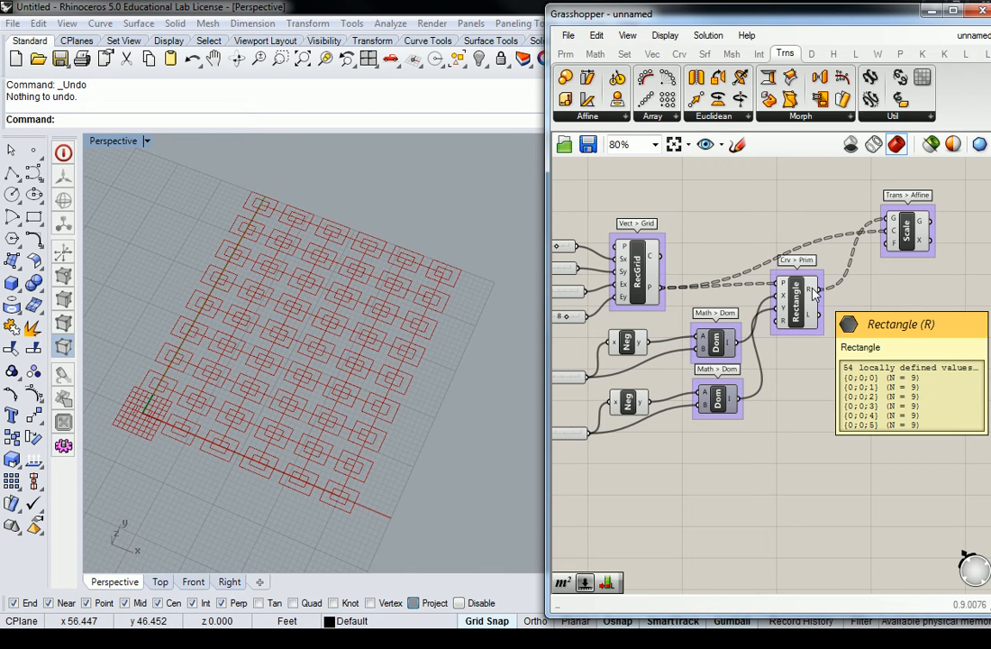
Step: Save the definition as 'W01D02 - Backup Save Pattern Logic.gh', correcting the mistyped 01 to 02
click(569, 35)
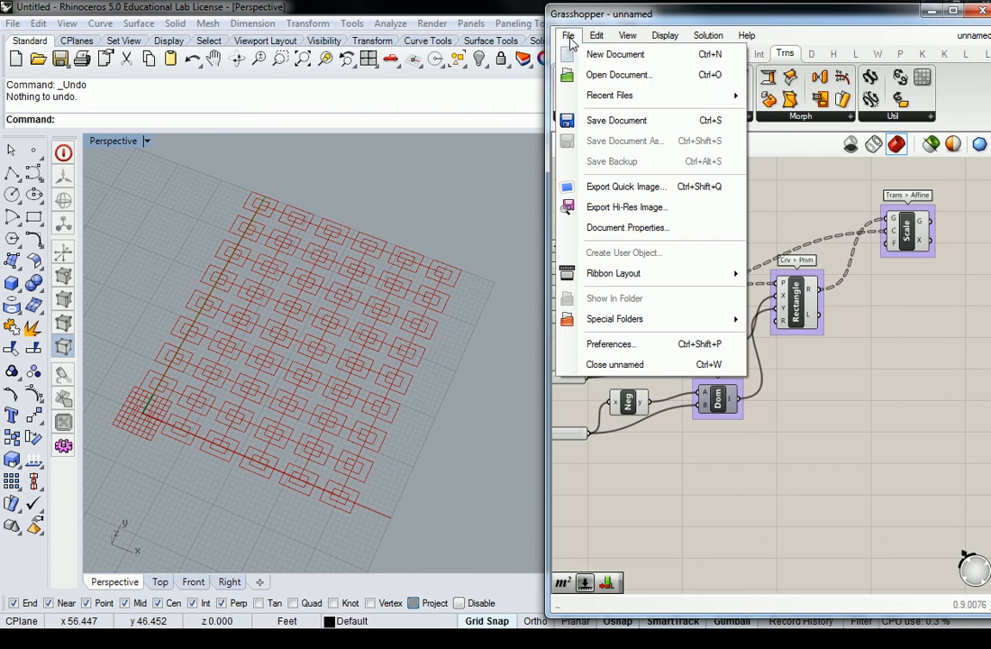
click(611, 124)
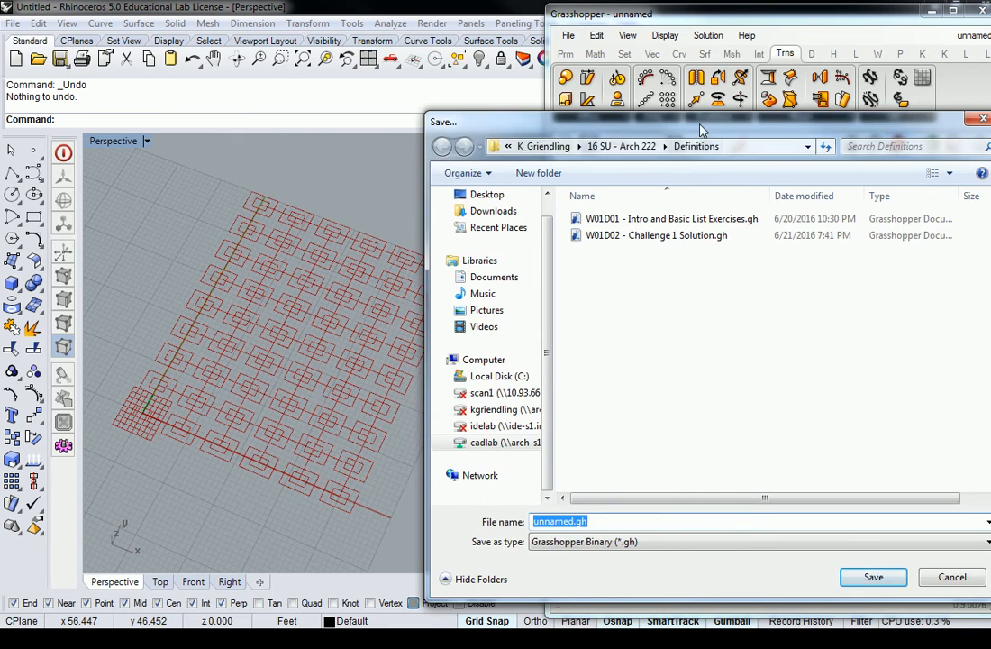
drag(702, 130, 503, 71)
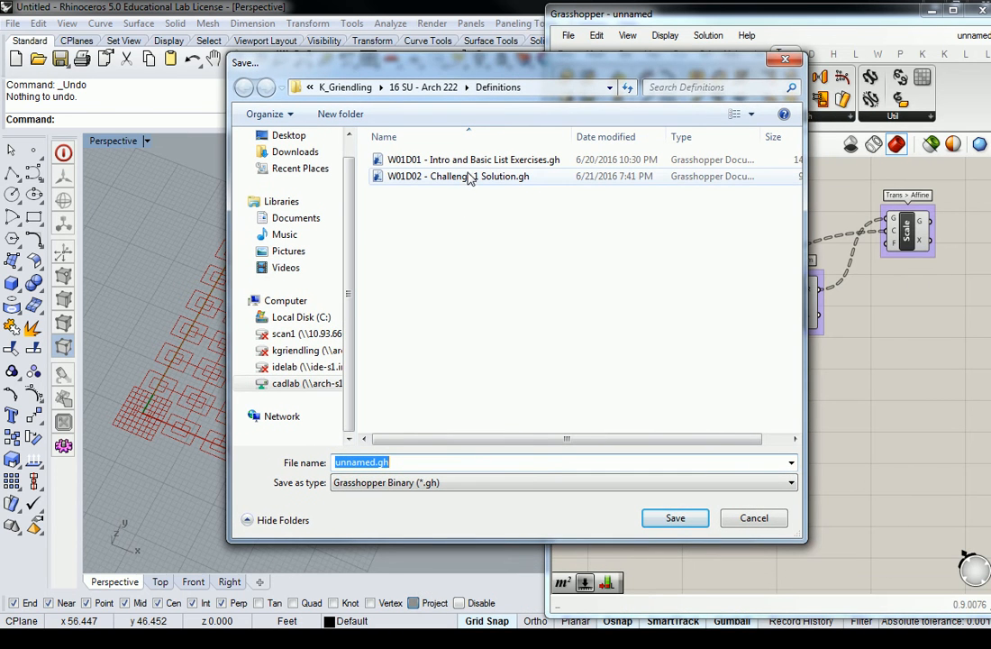
click(378, 464)
drag(376, 462, 304, 458)
text(W01D01)
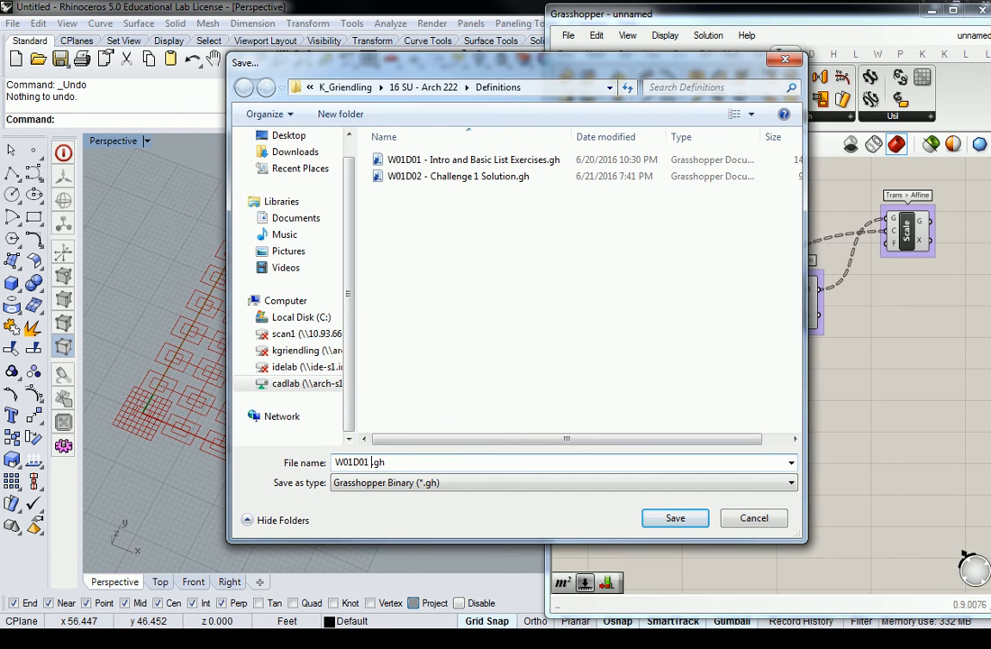
text( - Backup Save Pattern Logic)
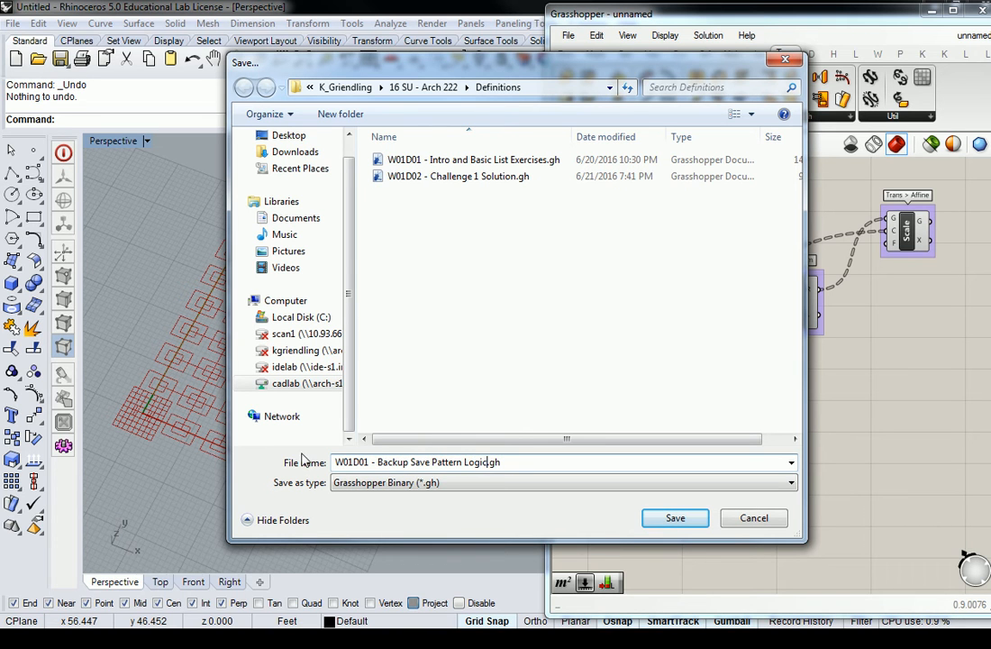
click(368, 463)
key(BackSpace)
text(2)
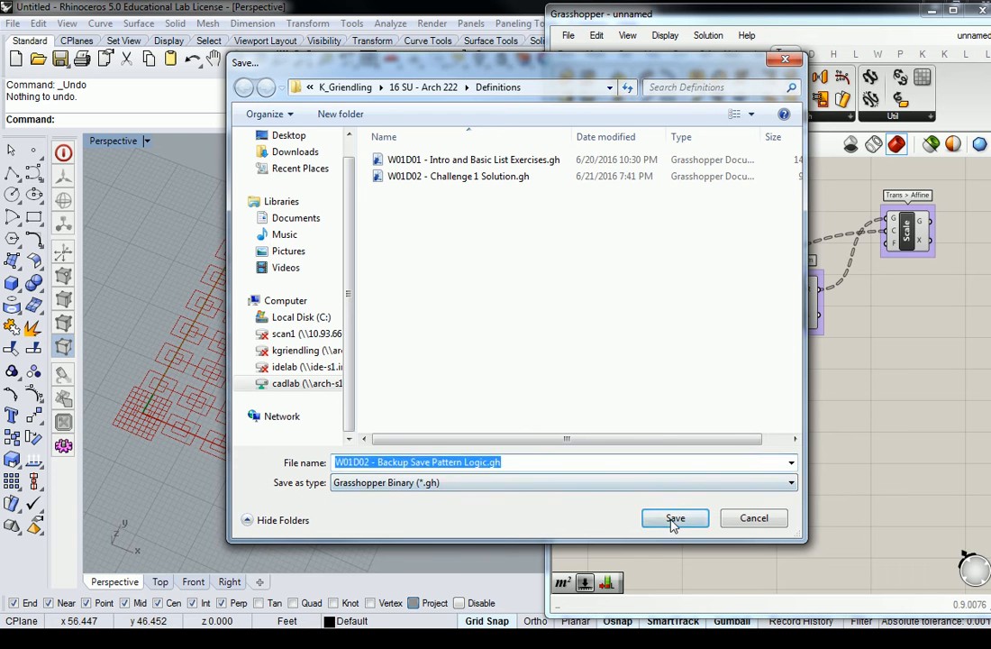
click(675, 518)
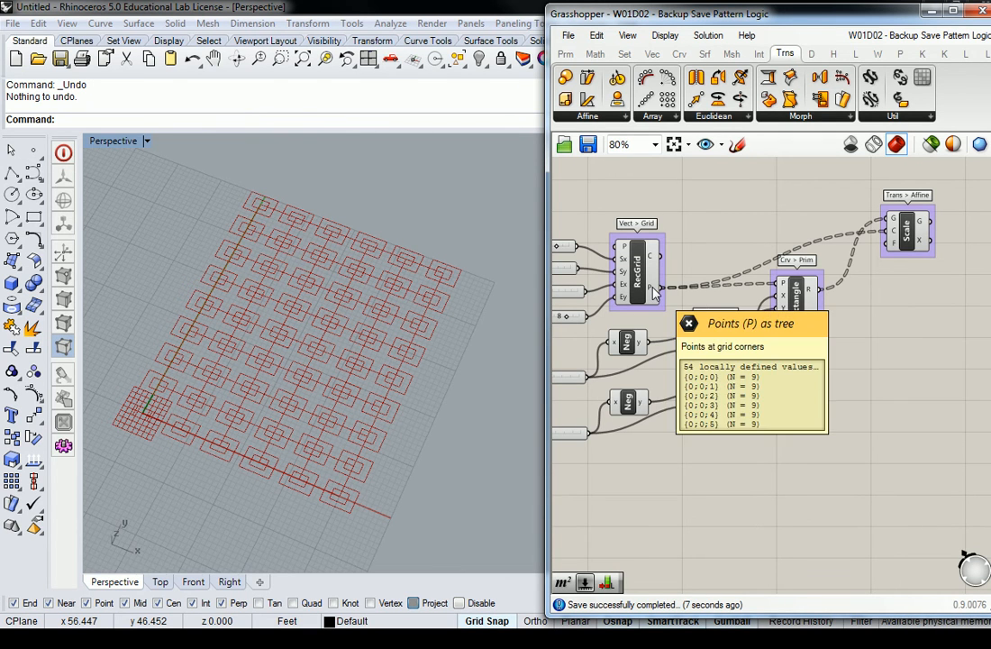
Step: Flatten Rectangle's R output and check that Scale now outputs 324 rectangles
right_click(812, 292)
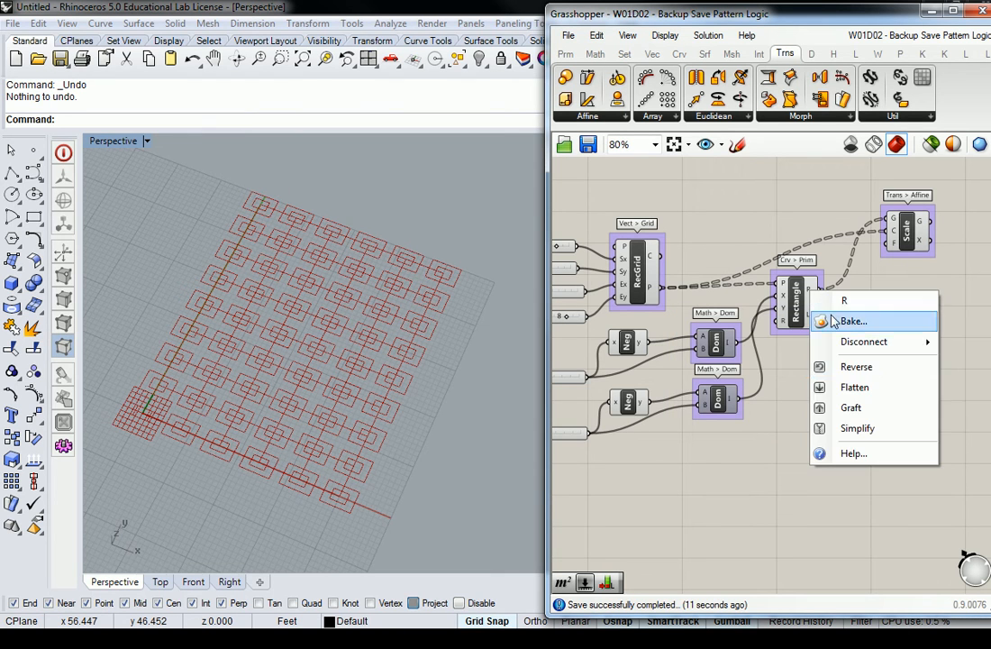
click(868, 389)
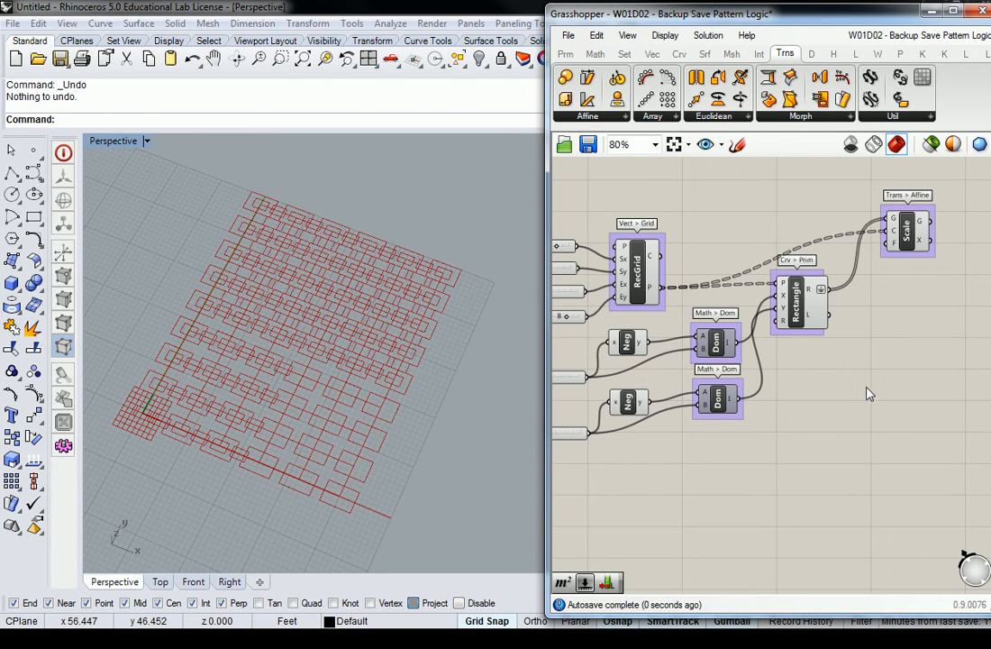
right_drag(398, 351, 409, 333)
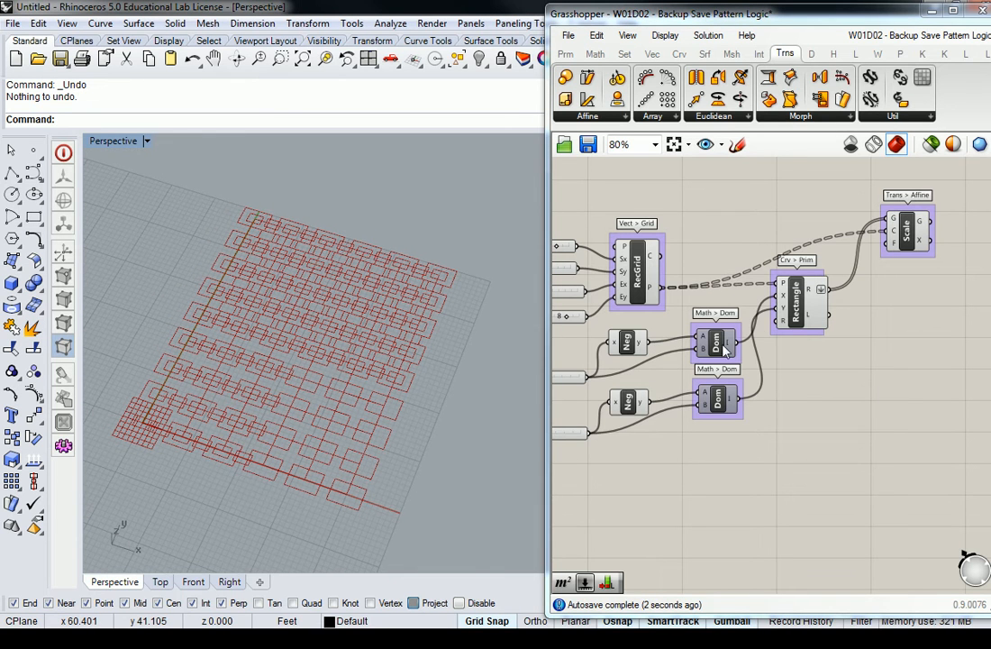
mouse_move(814, 301)
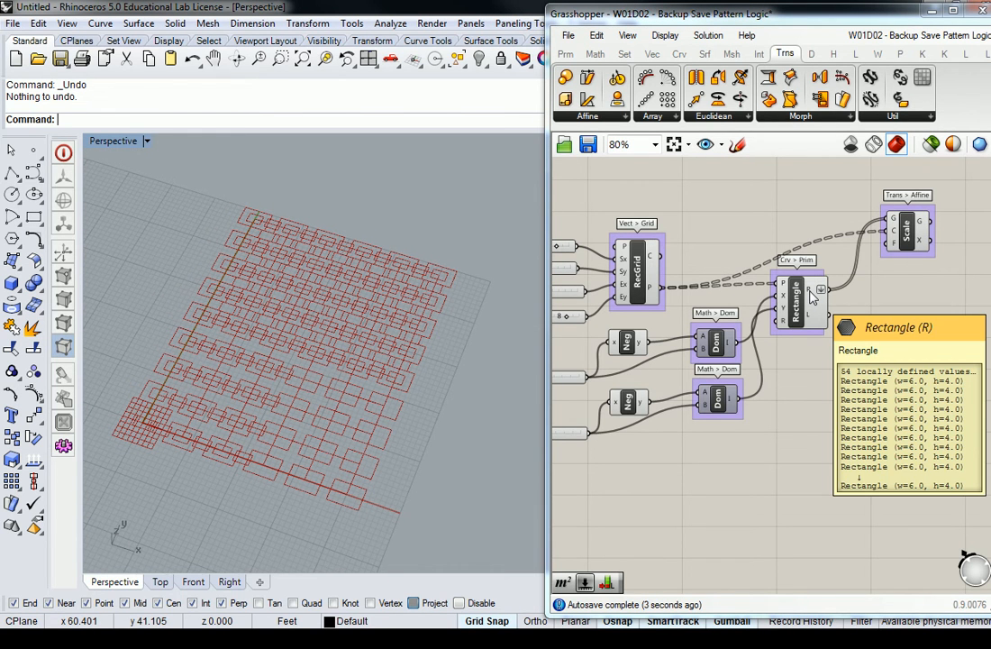
click(899, 226)
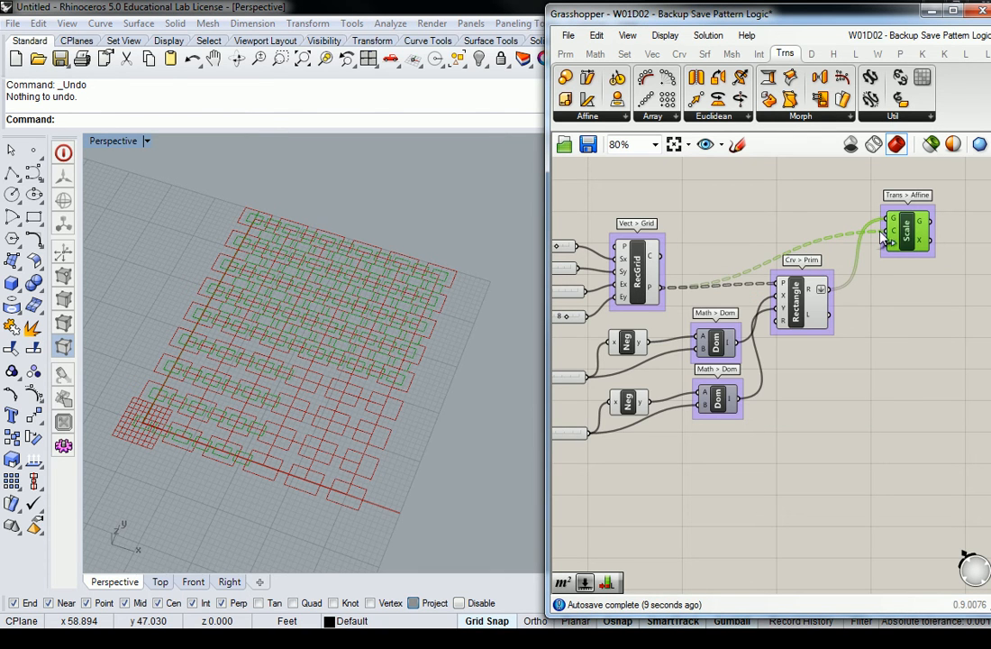
mouse_move(895, 237)
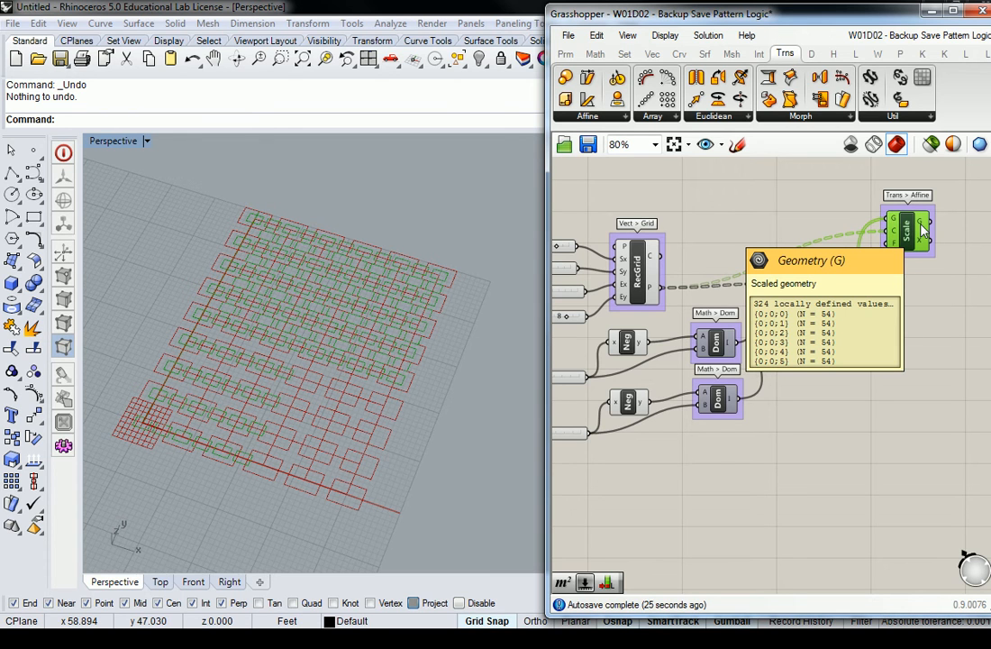
click(945, 341)
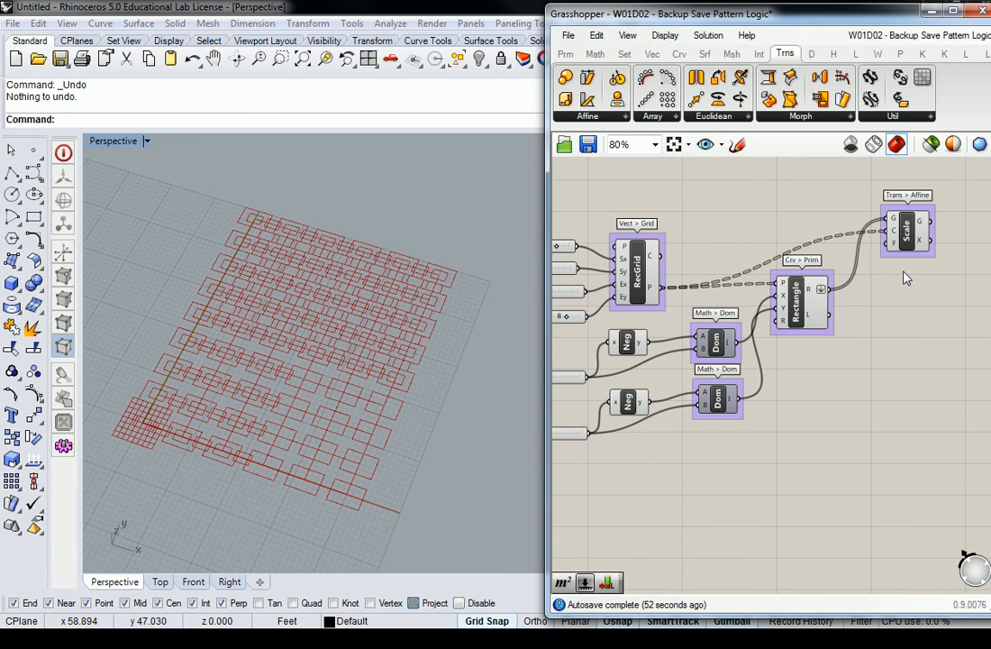
Step: Move the Scale component higher and to the right, panning to recentre the definition
drag(907, 237, 907, 216)
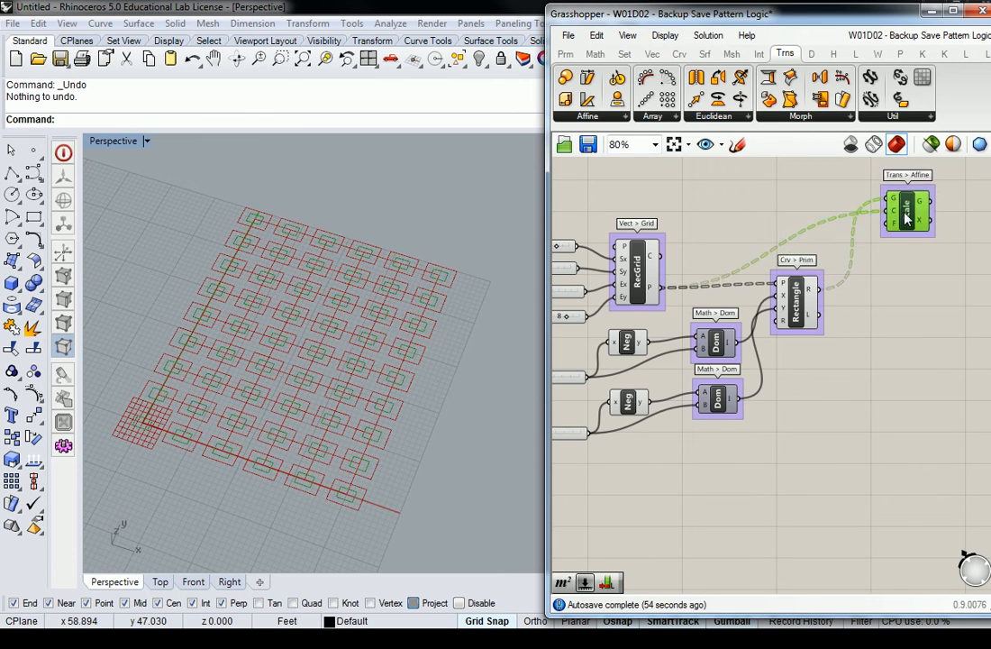
click(905, 254)
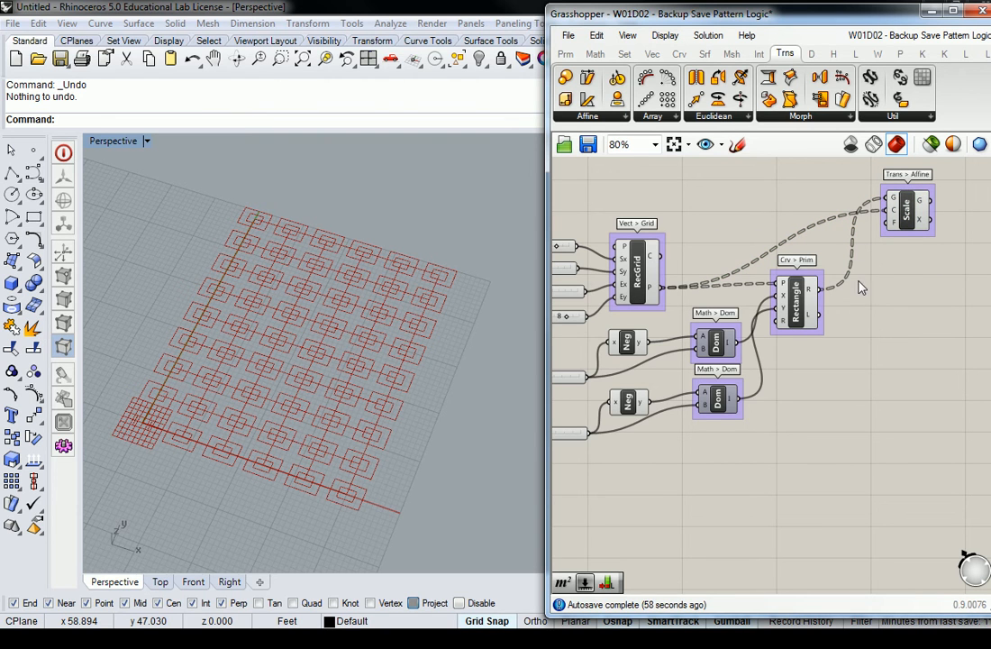
right_drag(856, 288, 828, 297)
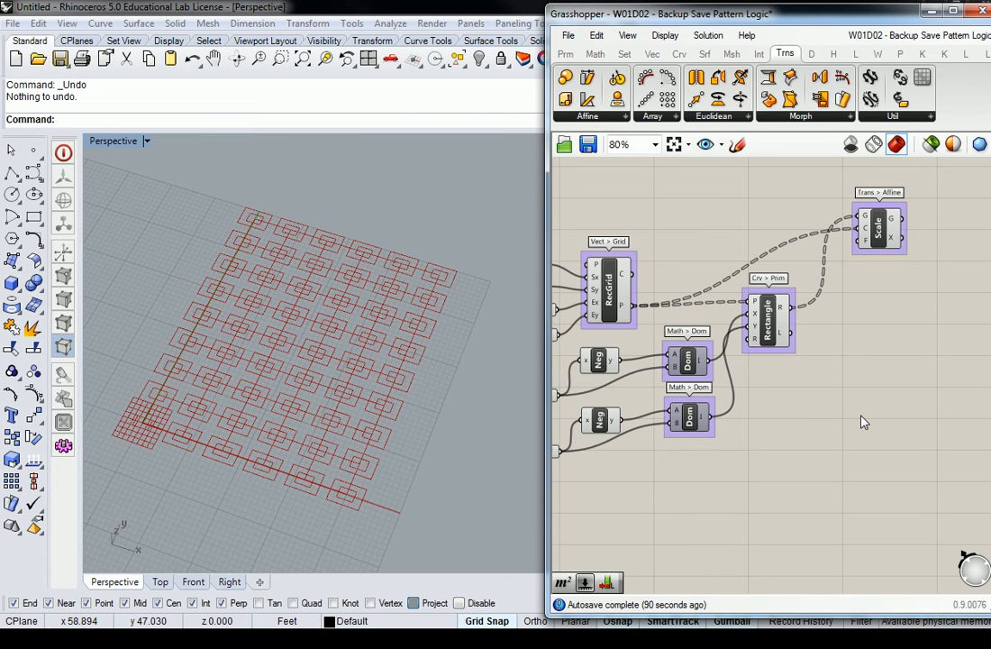
right_drag(881, 277, 847, 288)
click(843, 245)
drag(843, 245, 906, 236)
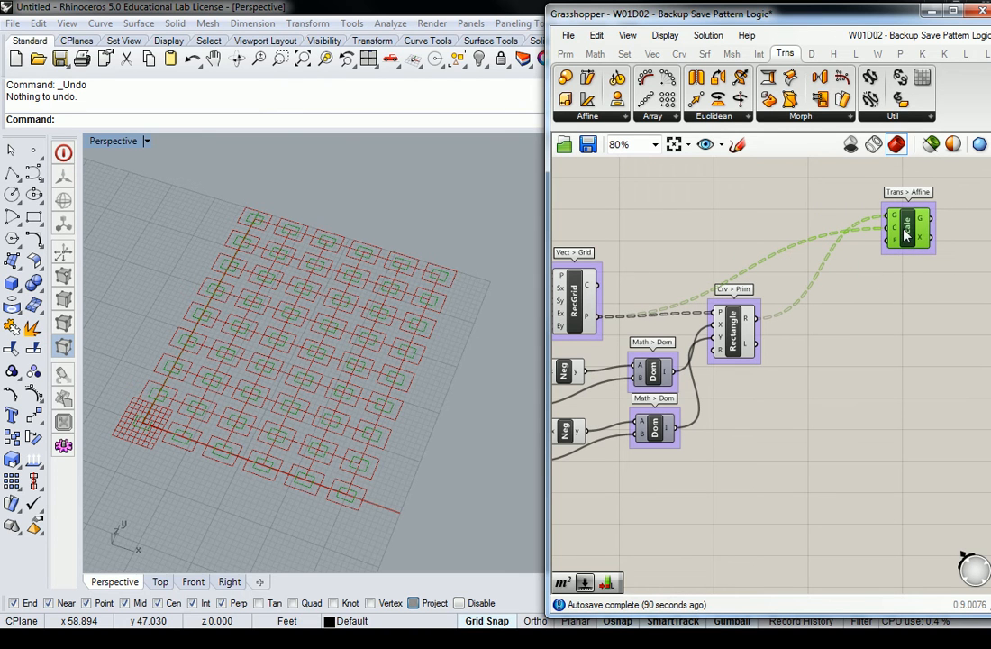
Step: Place a Range component from Sets > Sequence, then delete it
click(871, 288)
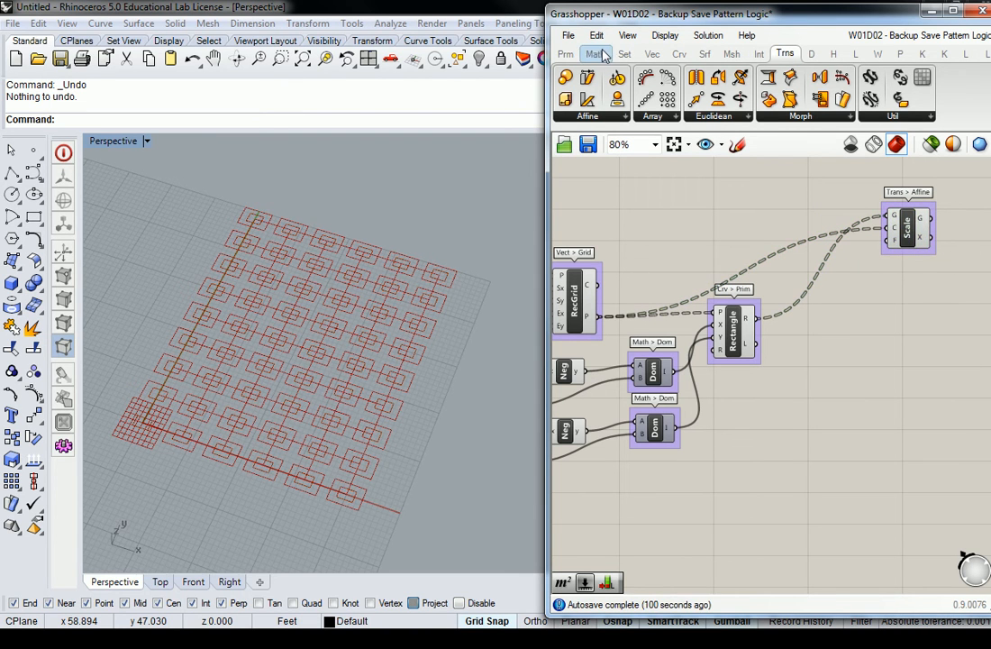
click(625, 54)
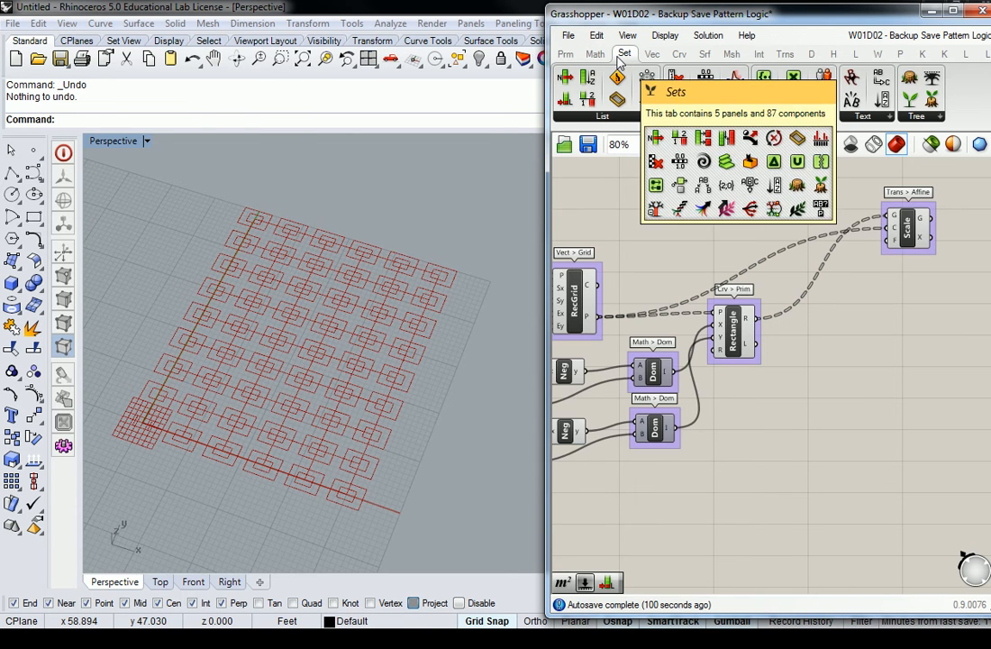
click(700, 118)
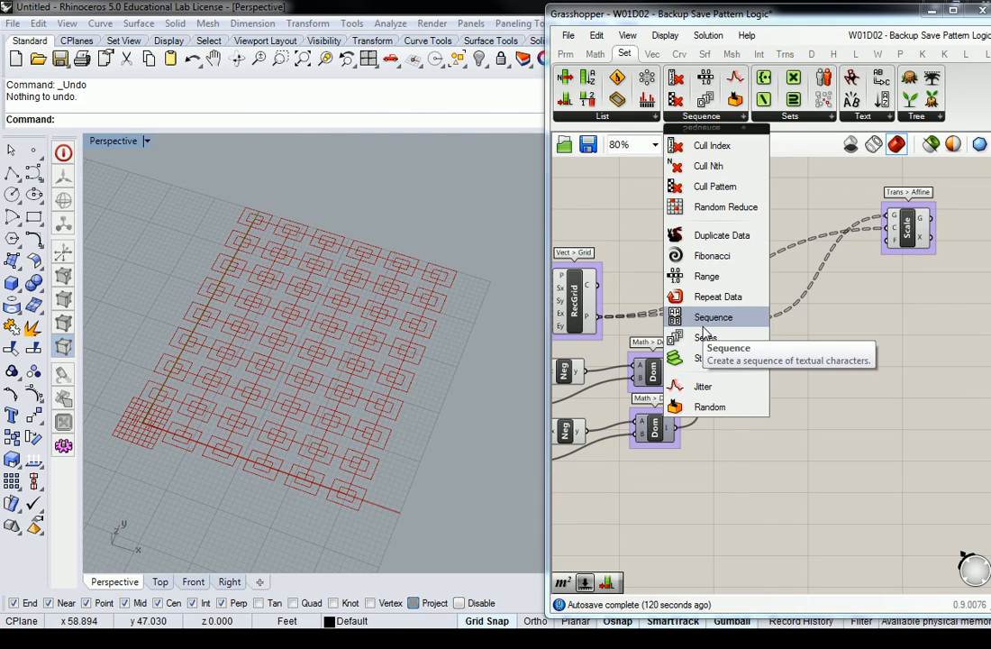
drag(704, 276, 847, 396)
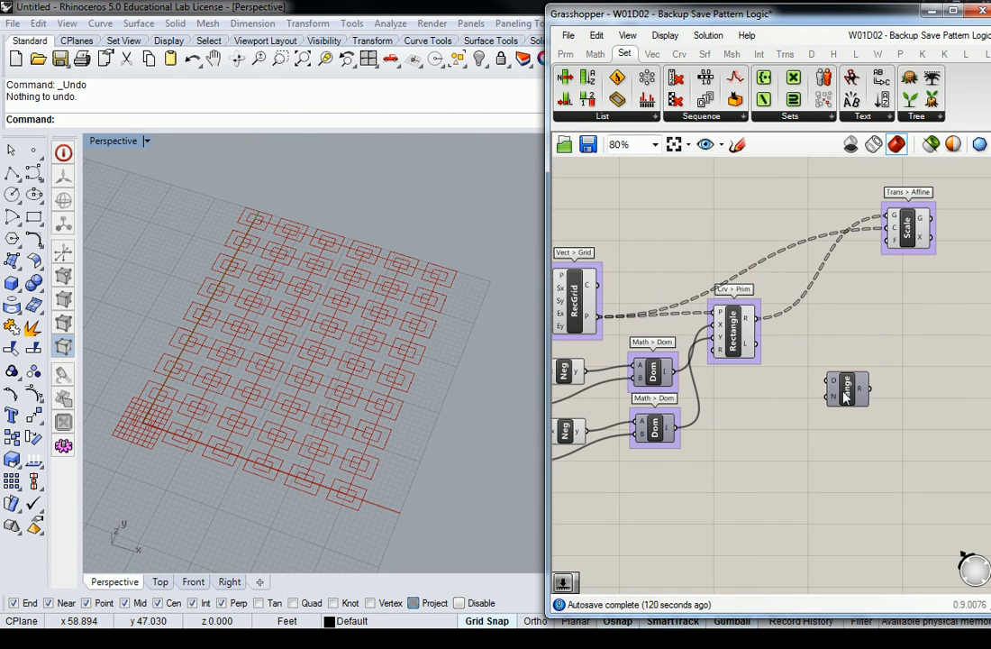
mouse_move(861, 394)
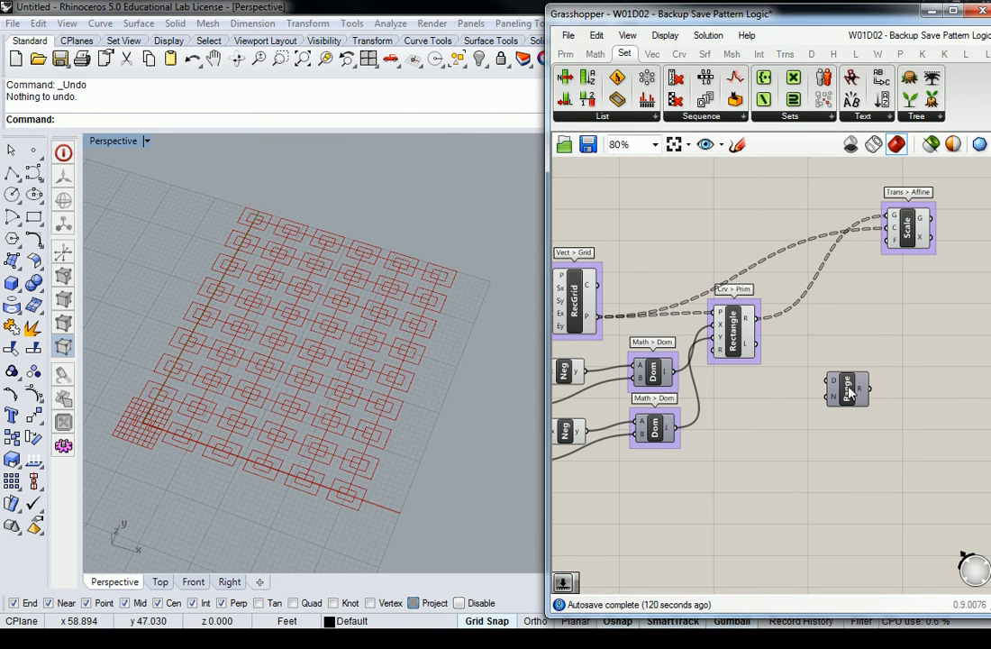
click(847, 385)
key(Delete)
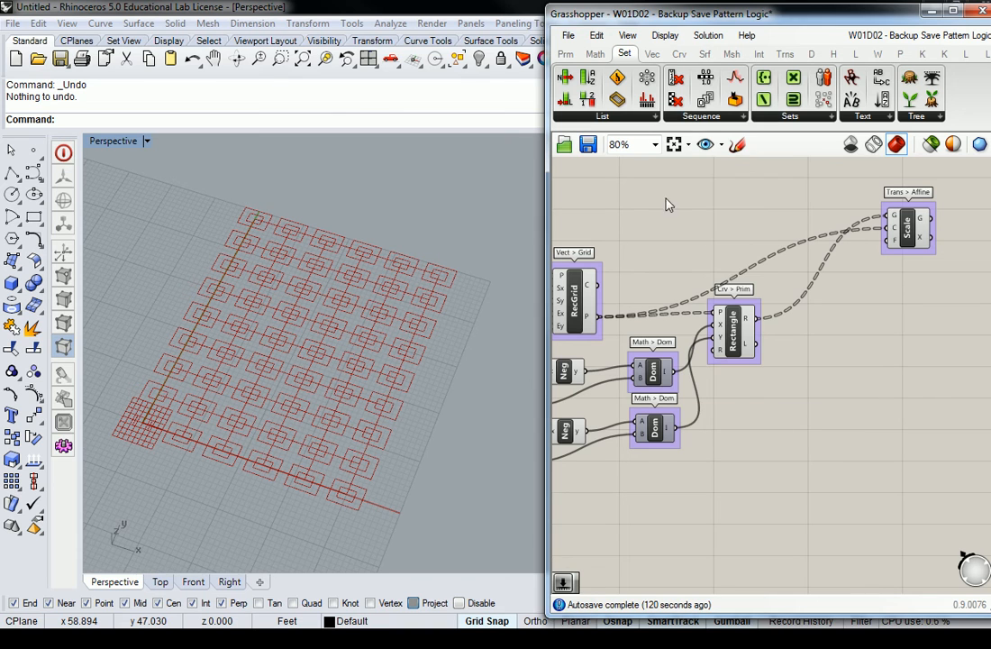
Step: Try a Series component from the same list and delete it as well
click(701, 116)
drag(704, 316, 838, 424)
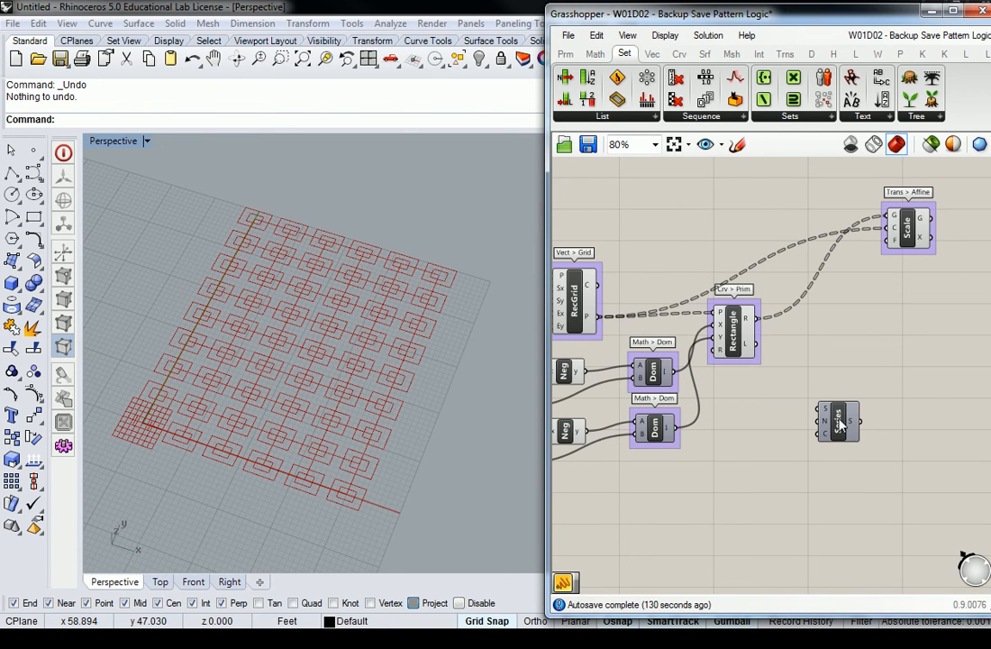
mouse_move(854, 429)
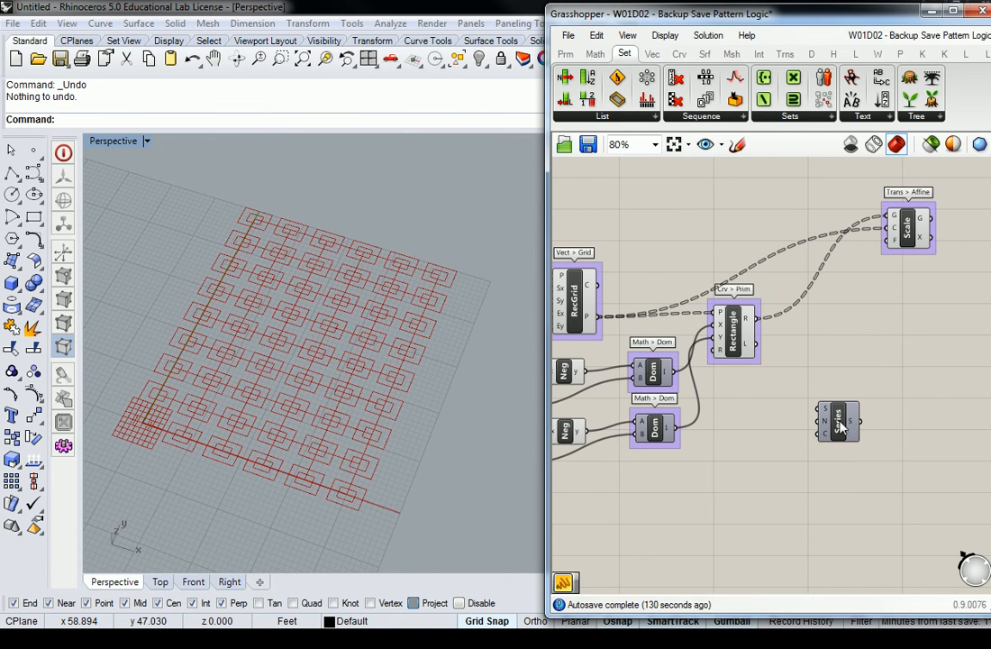
mouse_move(827, 413)
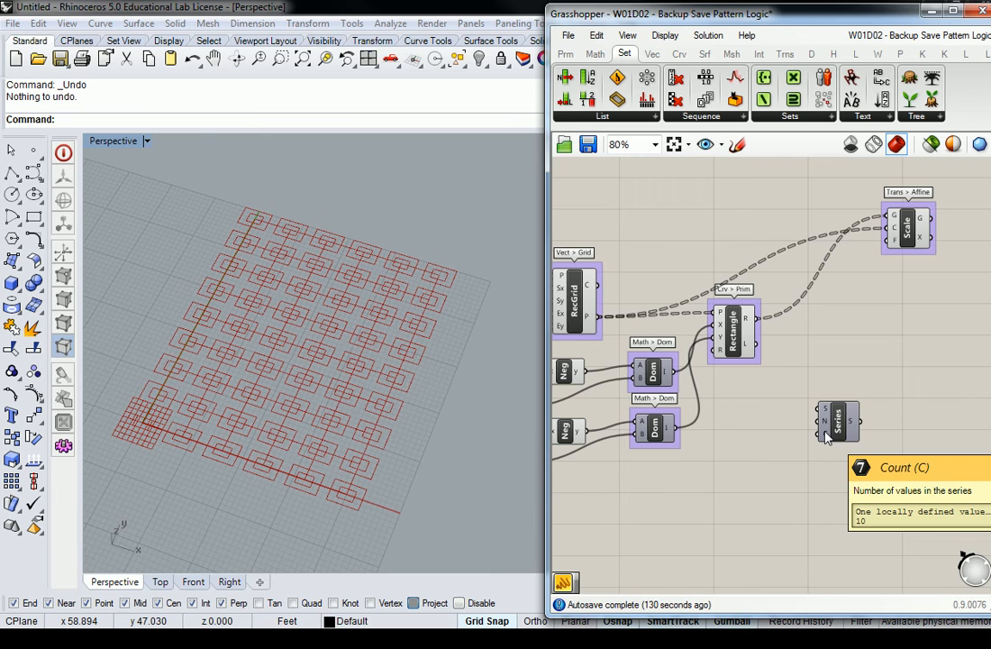
click(836, 422)
key(Delete)
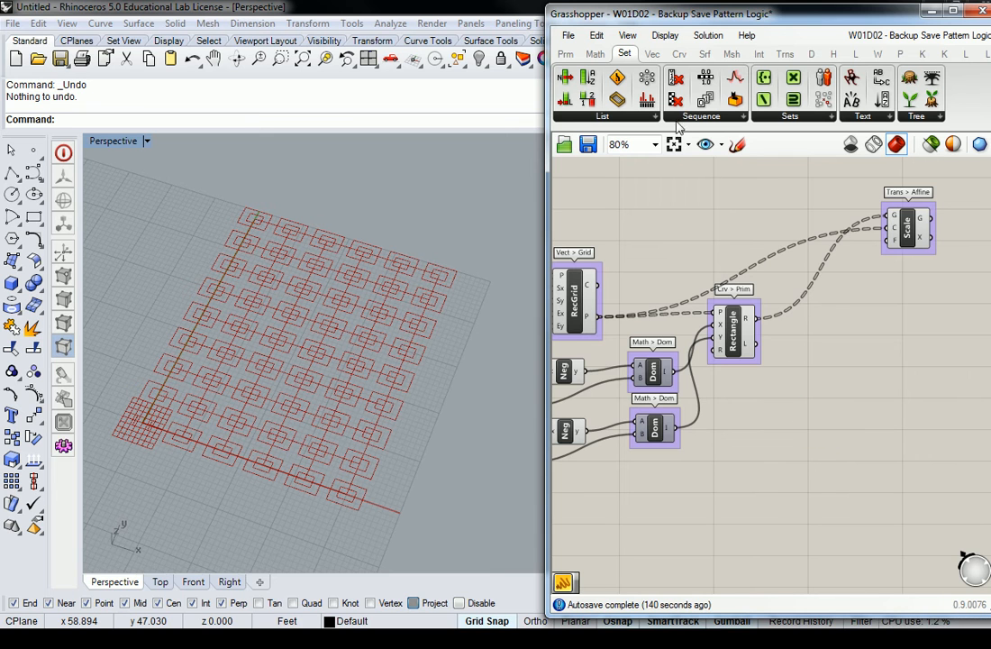
Step: Drop a fresh Range component on the canvas and move it down-left
click(694, 118)
click(712, 275)
click(829, 375)
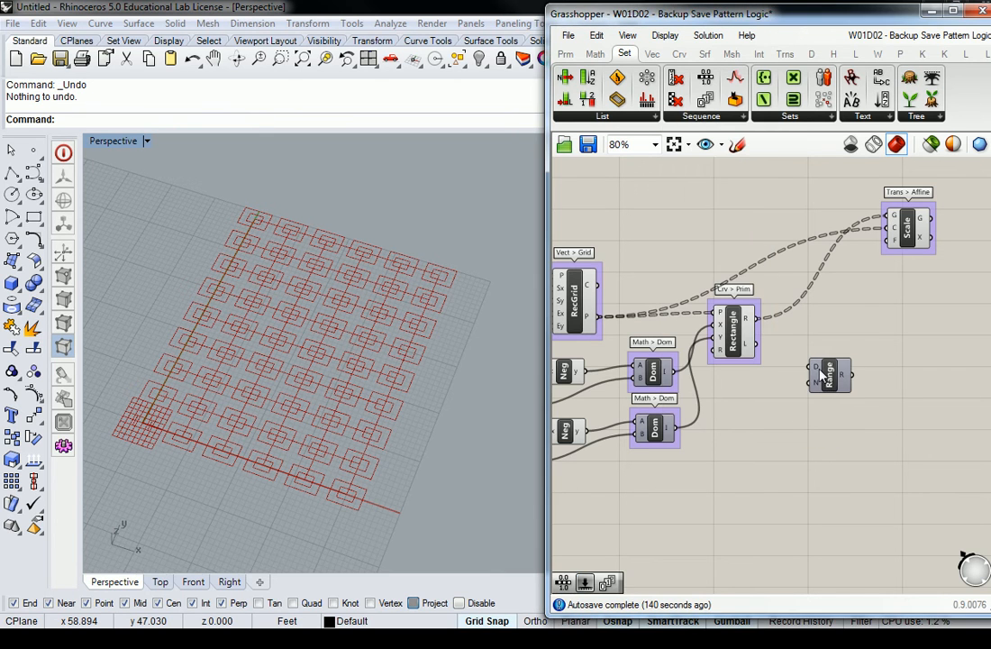
mouse_move(818, 376)
drag(817, 377, 803, 437)
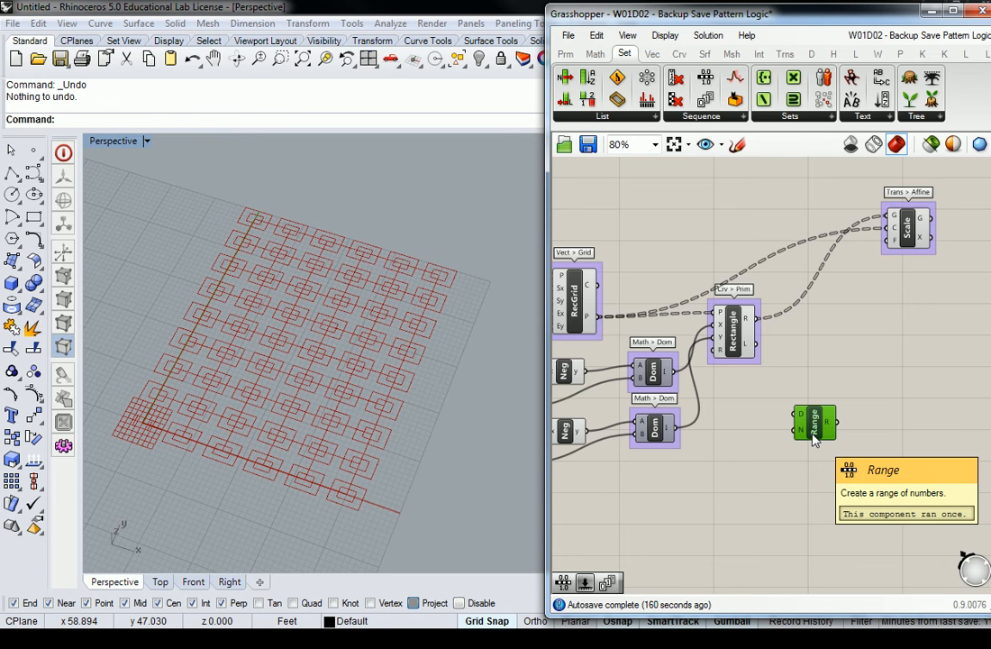
Step: Group the Range component and name the group 'Set > Seq'
drag(814, 439, 804, 420)
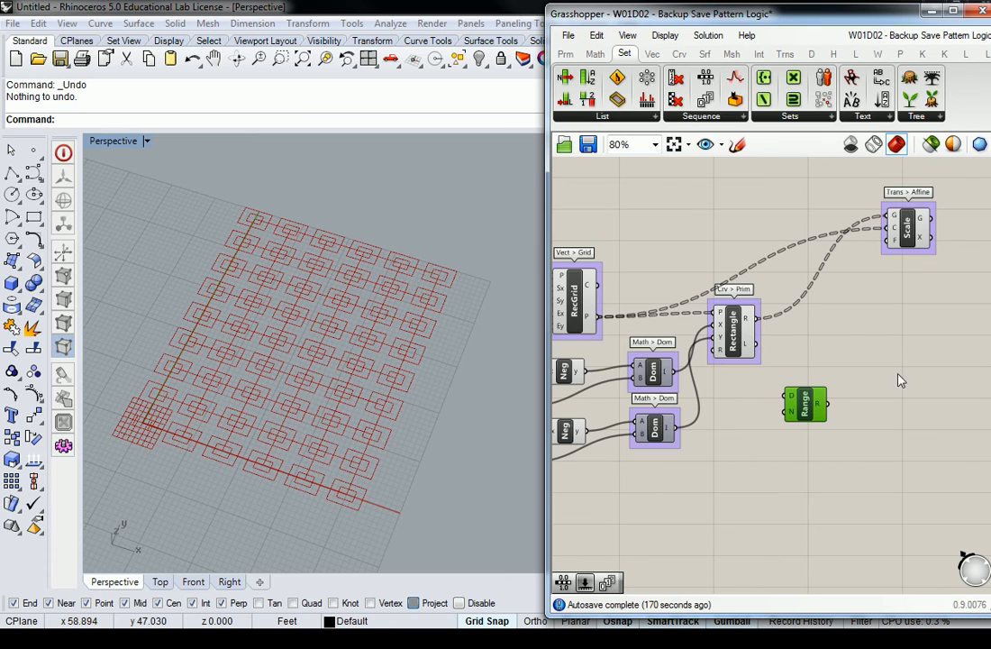
drag(800, 411, 831, 420)
click(778, 404)
click(836, 413)
key(ctrl+g)
right_click(866, 401)
text(Set > Seq)
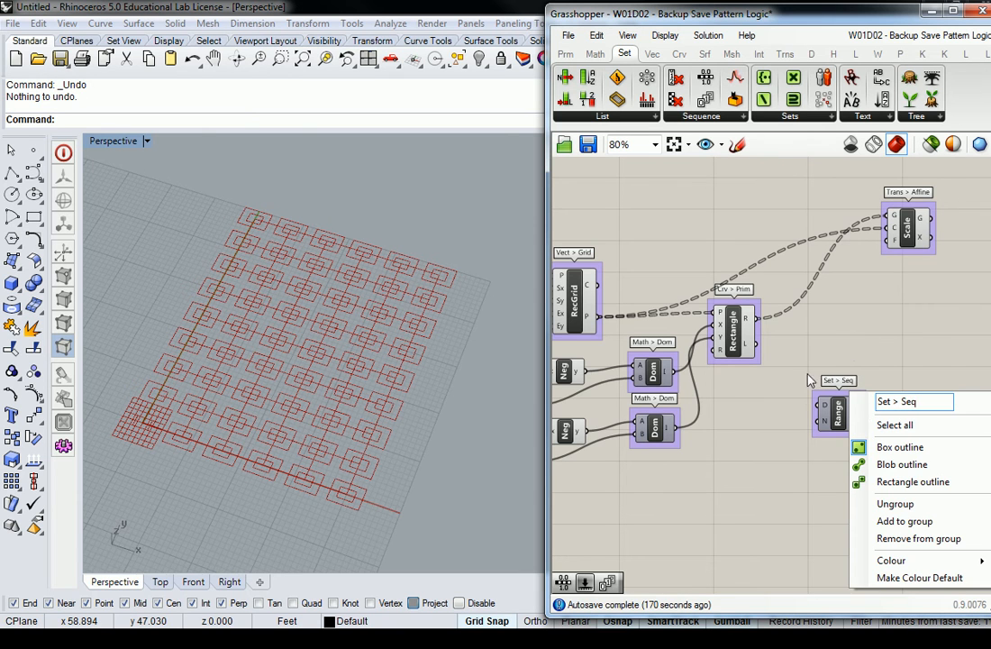
key(Return)
Step: Add a Construct Domain from Math > Domain, wire it into Range's D input, and name its group 'MAth > Dom'
click(595, 54)
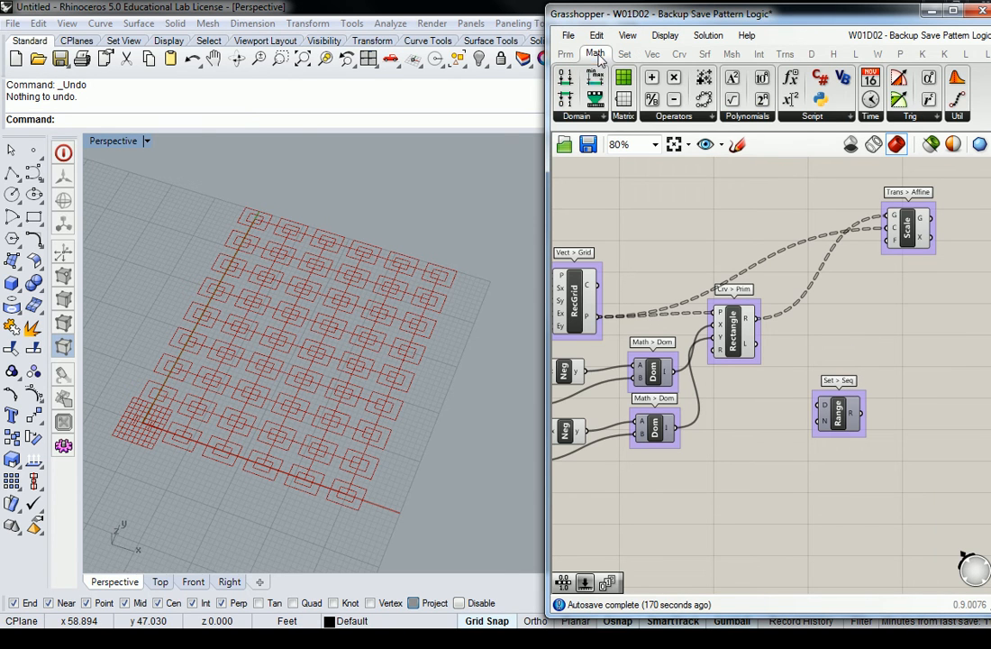
click(593, 118)
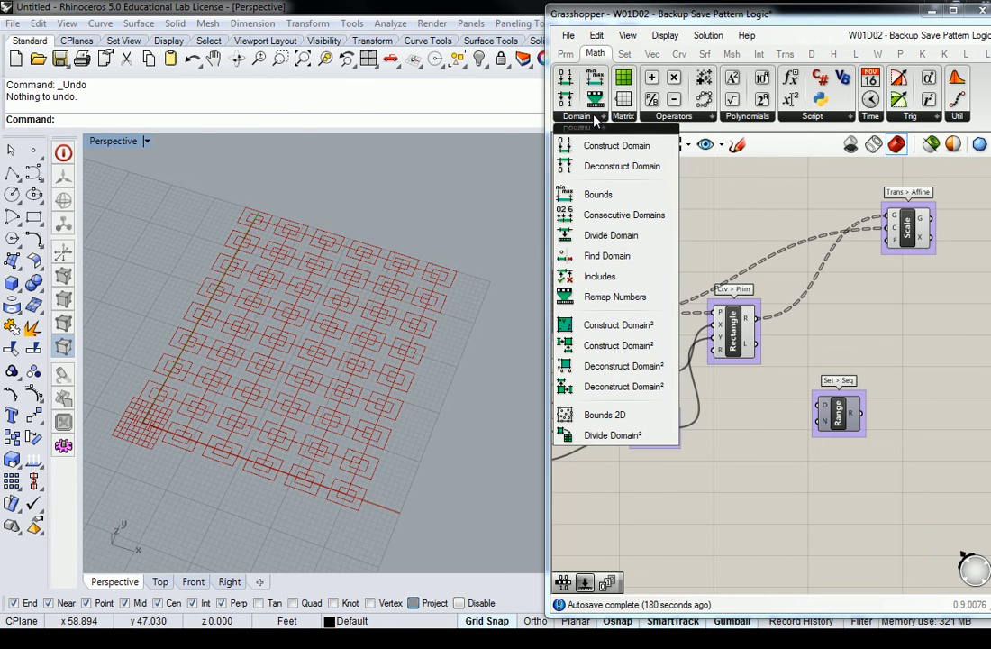
drag(599, 146, 777, 462)
click(838, 413)
drag(838, 413, 852, 440)
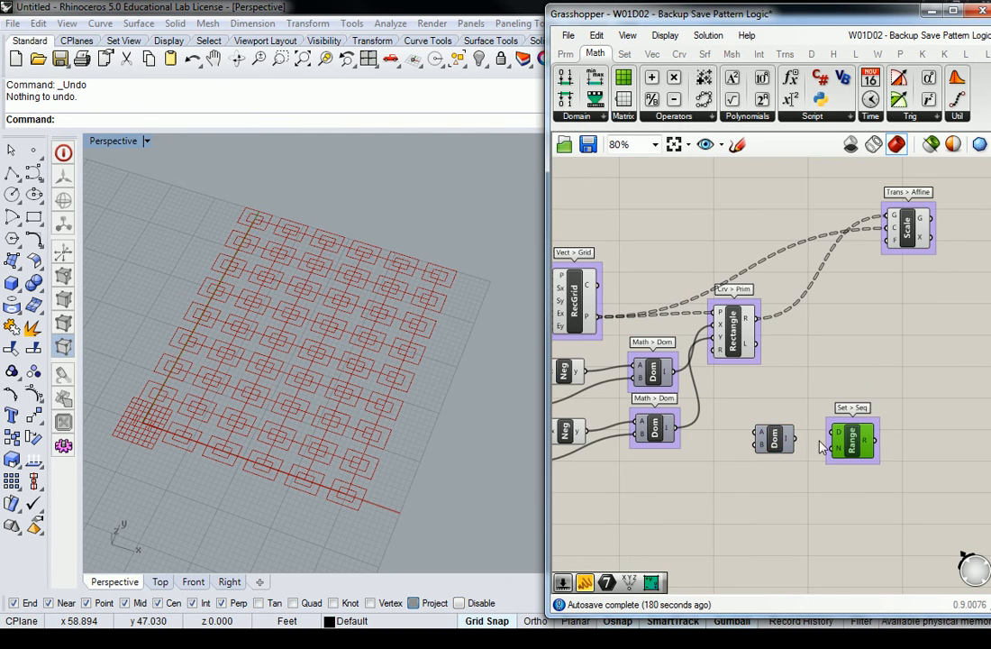
drag(777, 440, 831, 433)
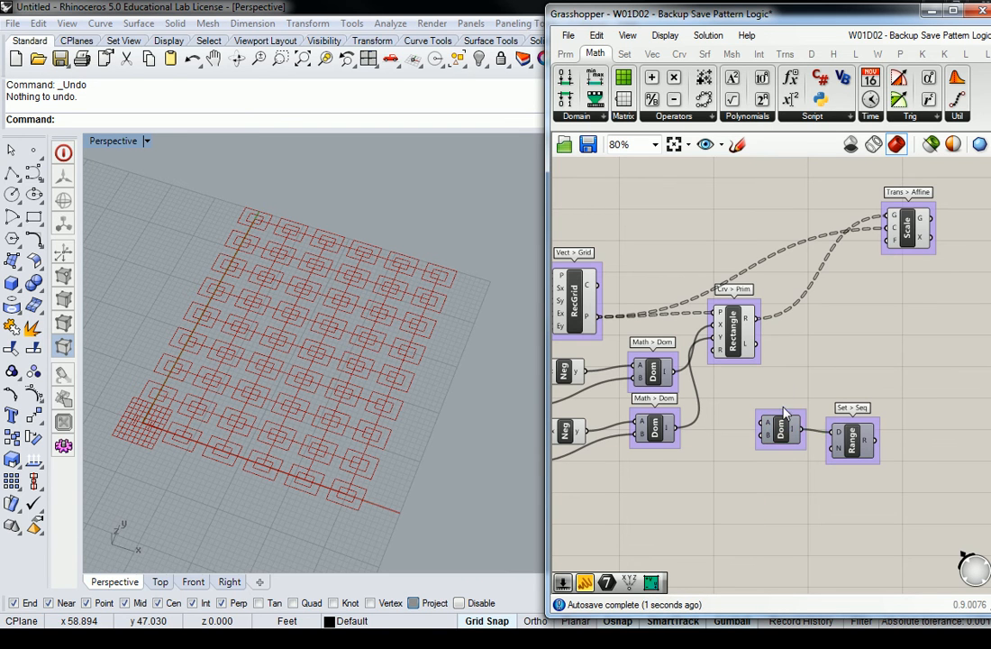
right_click(811, 415)
text(MAth)
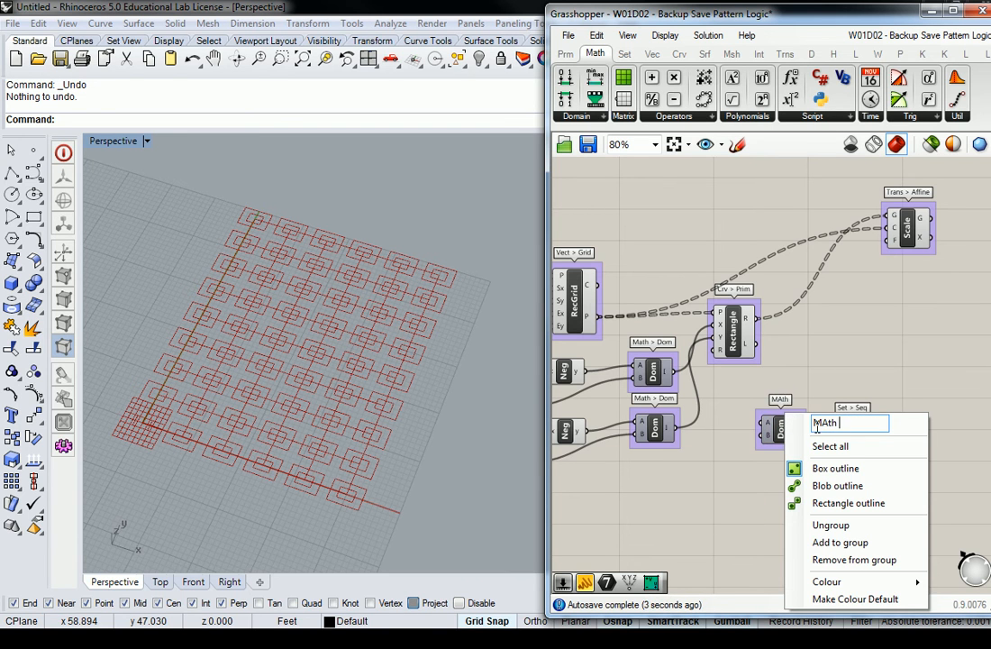
text( > Dom)
key(Return)
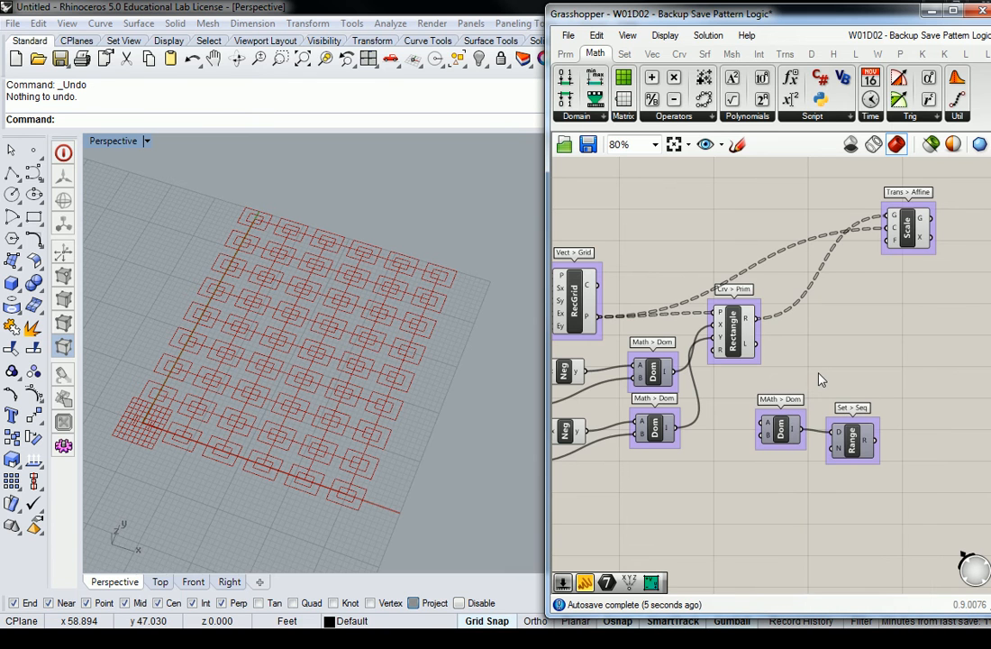
Step: Move the Dom and Range pair near the top and shift Scale down-left
right_drag(826, 390, 848, 335)
drag(868, 394, 873, 387)
right_drag(908, 310, 876, 386)
drag(928, 383, 757, 507)
drag(826, 455, 767, 205)
right_drag(782, 232, 772, 344)
scroll(842, 329, up, 1)
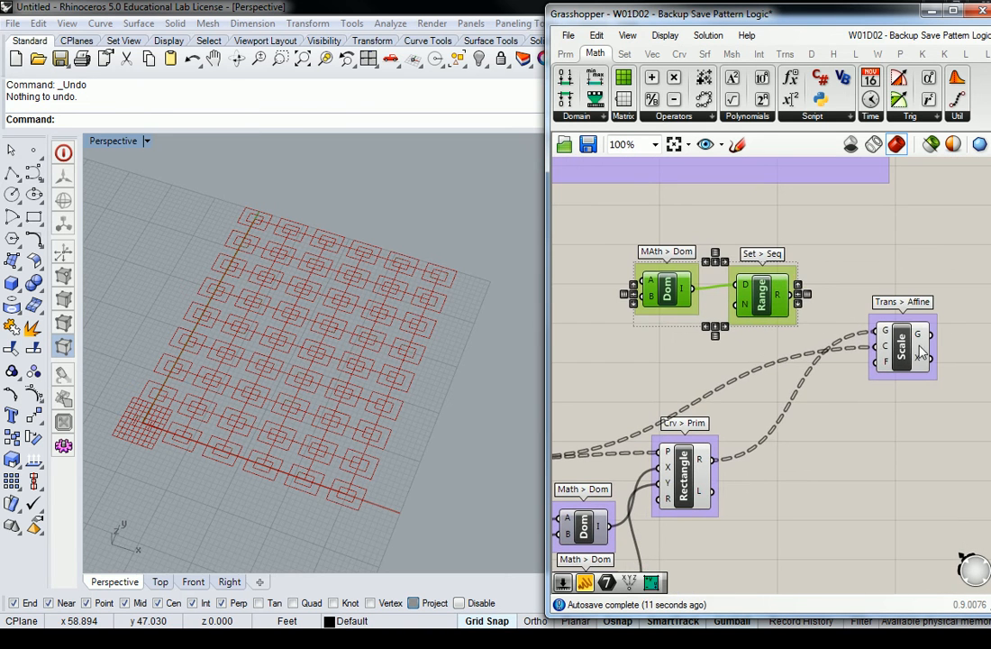
drag(918, 358, 857, 389)
right_drag(759, 354, 879, 377)
click(695, 335)
right_drag(695, 335, 759, 332)
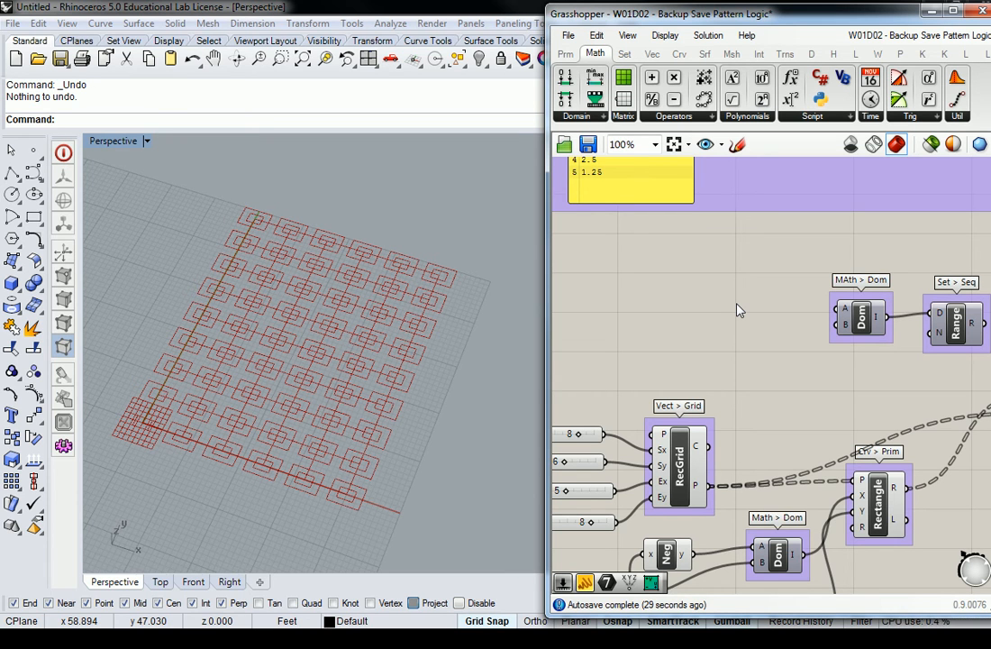
Step: Cancel a stray canvas search entry and confirm the upper Value slider still reads 3
double_click(737, 310)
text(0)
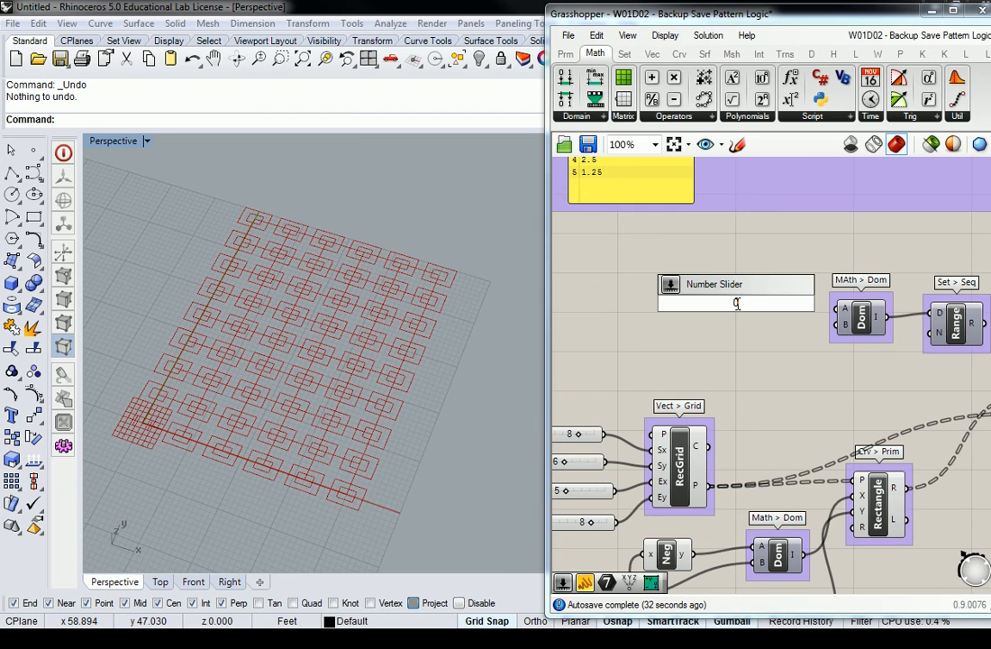
middle_click(732, 374)
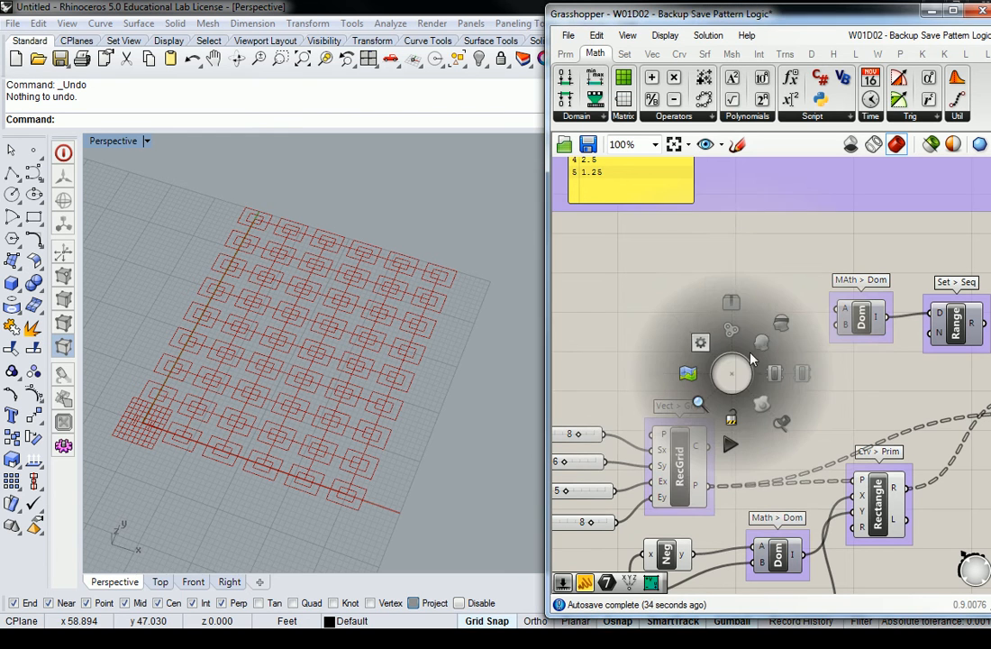
click(787, 405)
right_drag(697, 516, 756, 331)
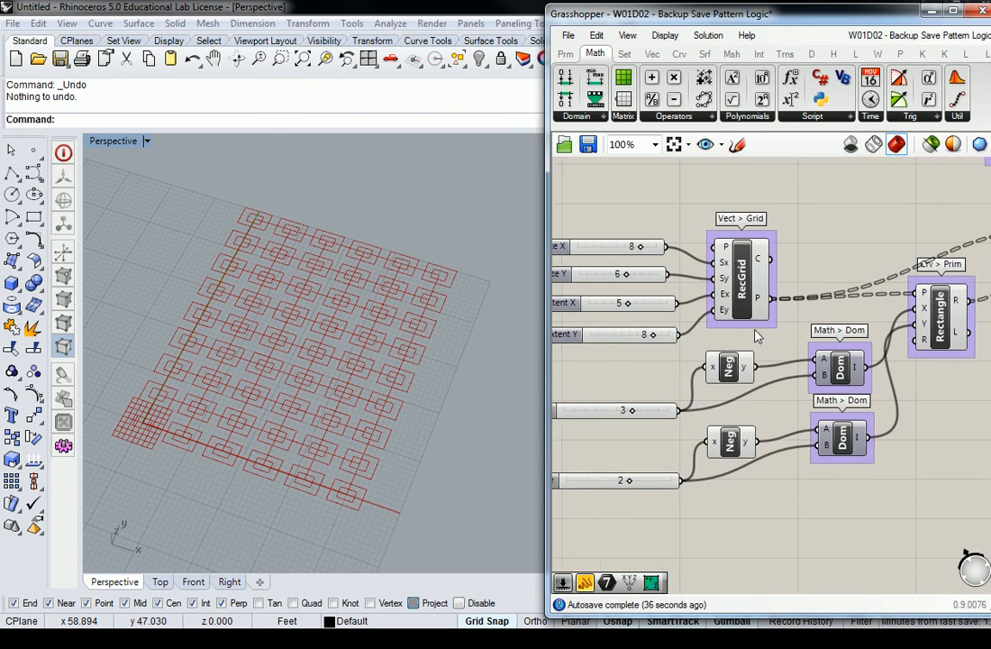
scroll(756, 331, down, 1)
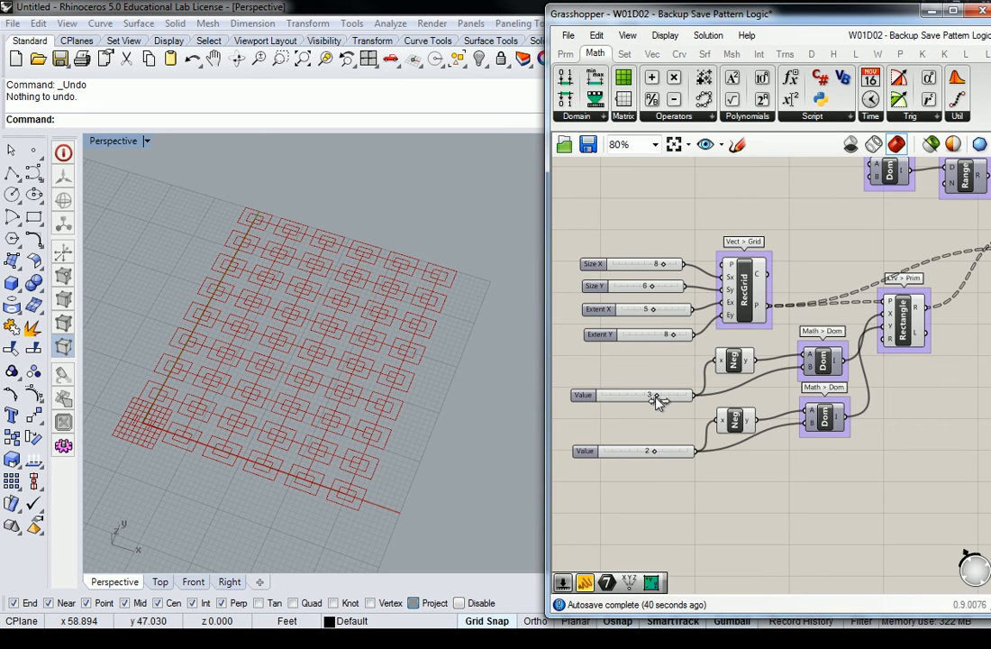
drag(655, 395, 656, 394)
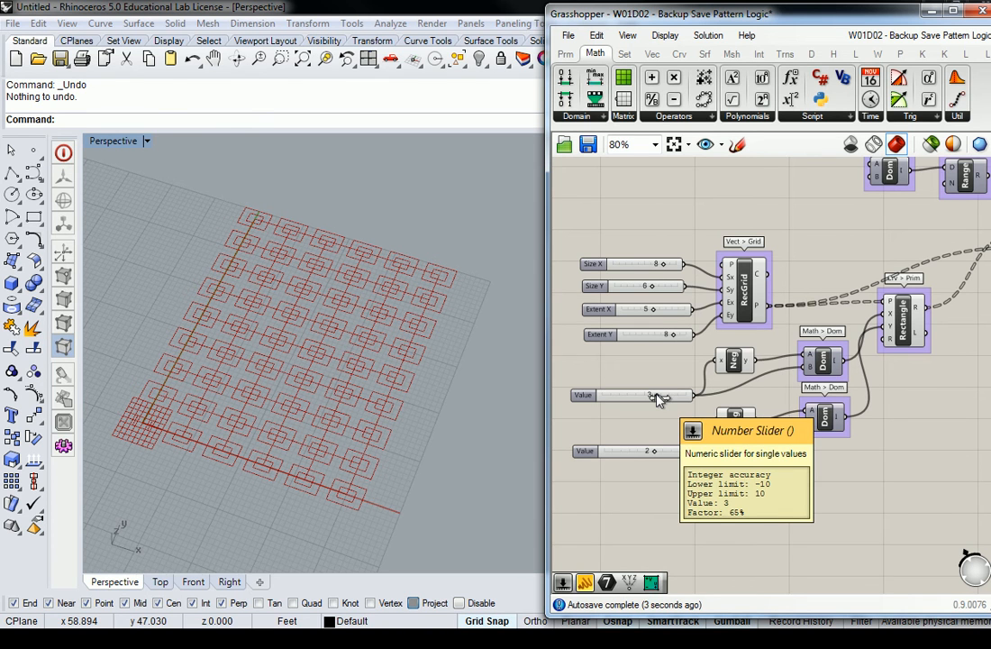
Step: Select the Rectangle component and orbit and zoom the Perspective view onto a few grid cells
right_drag(761, 247, 721, 305)
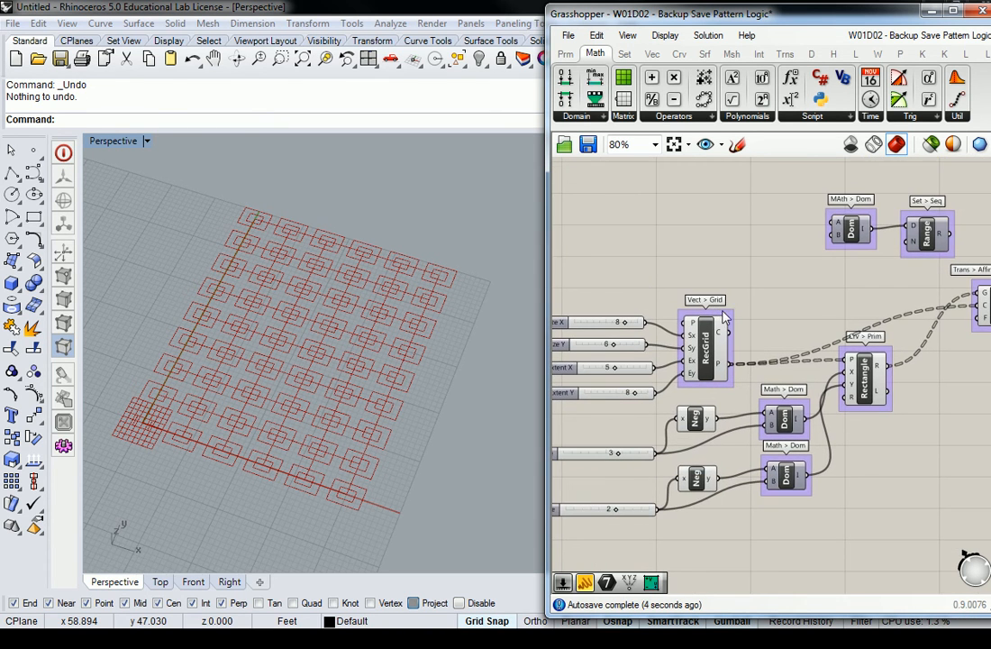
right_drag(631, 226, 597, 240)
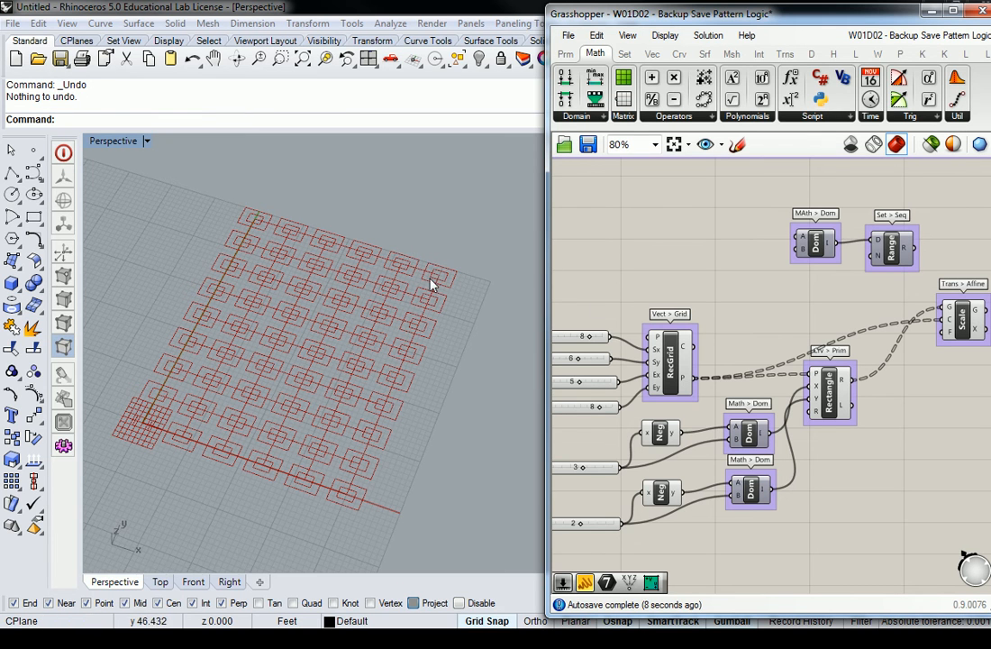
right_drag(719, 219, 708, 354)
right_drag(772, 378, 792, 352)
scroll(787, 350, up, 1)
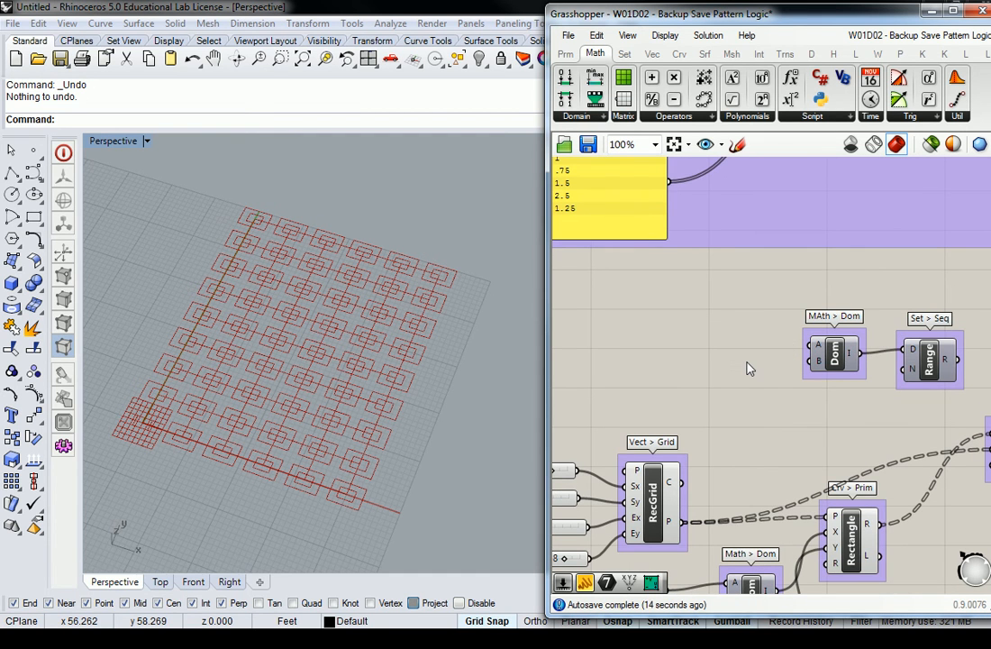
right_drag(471, 274, 365, 292)
right_drag(498, 345, 644, 367)
right_drag(861, 425, 819, 388)
click(821, 467)
click(819, 503)
right_drag(496, 289, 431, 296)
scroll(431, 301, up, 5)
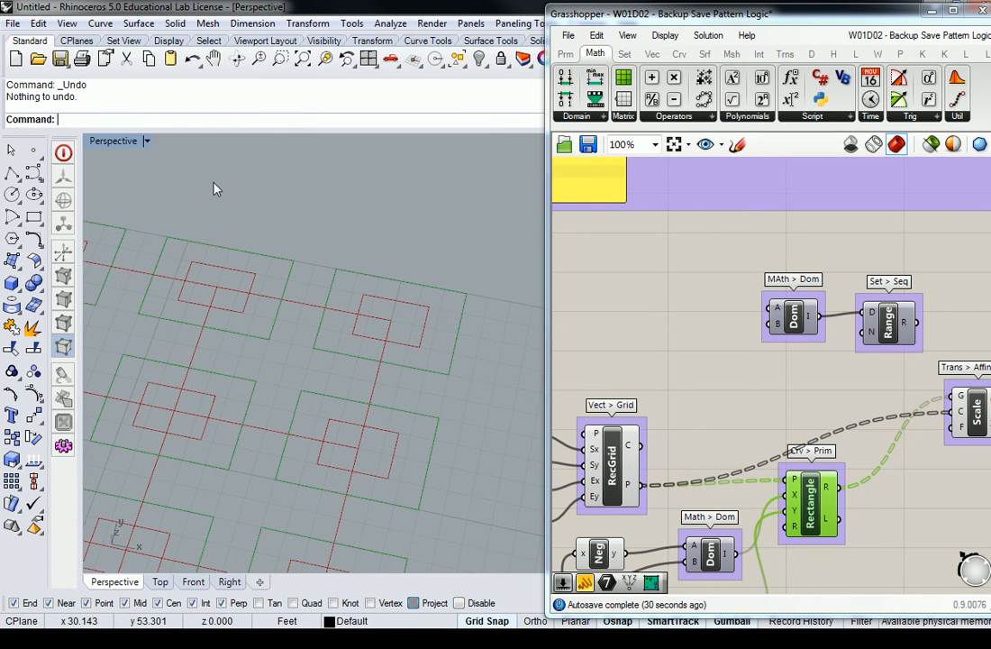
Step: Create a 0 to 1.50 Number Slider and paste a duplicate of it
click(711, 270)
right_drag(727, 289, 804, 285)
double_click(729, 311)
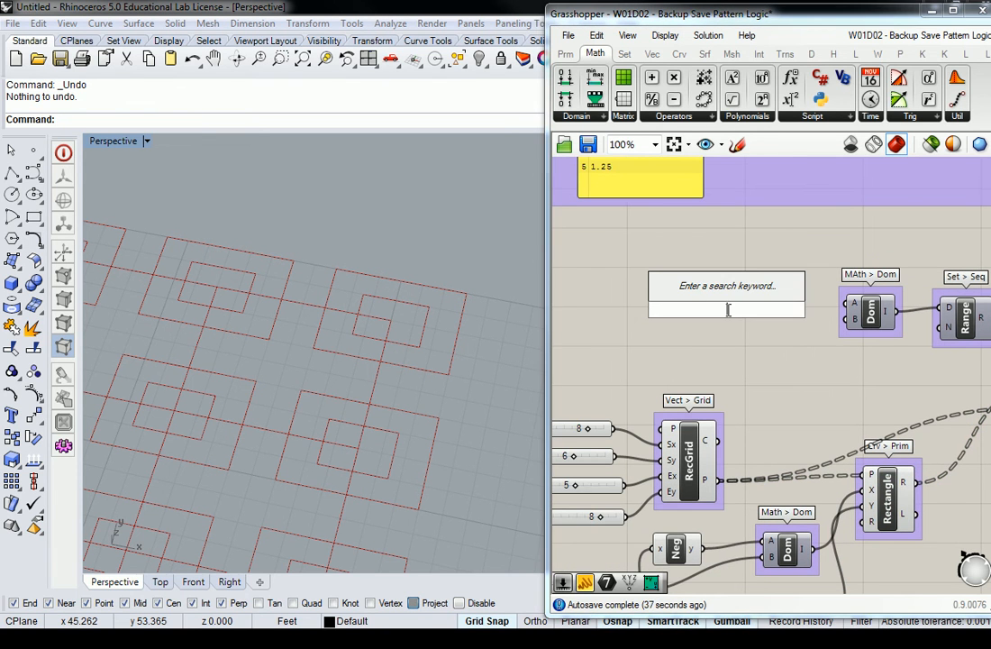
text(0.1)
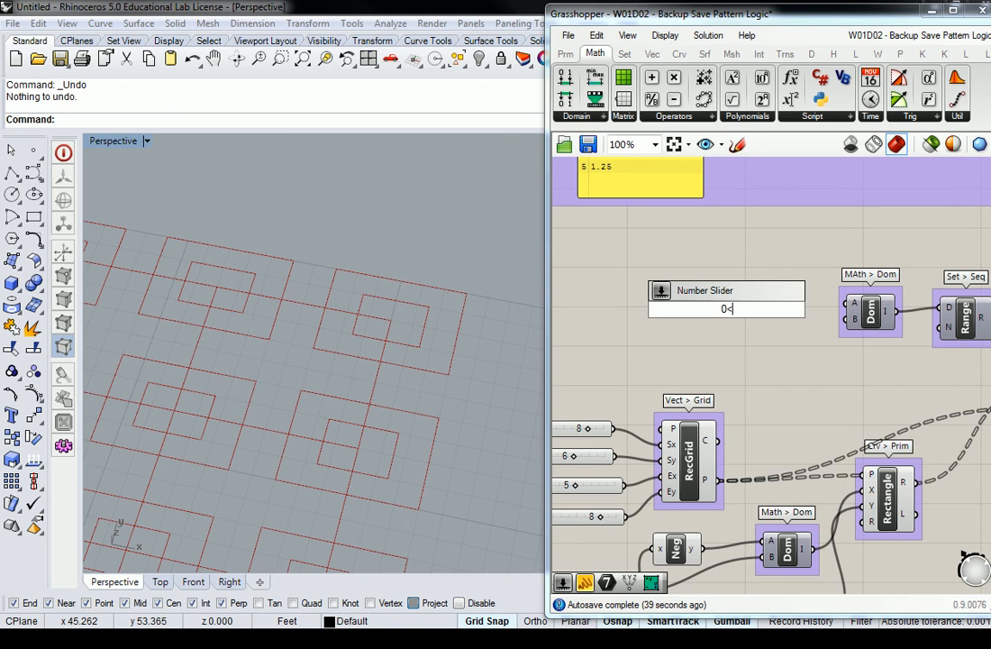
text(1.50)
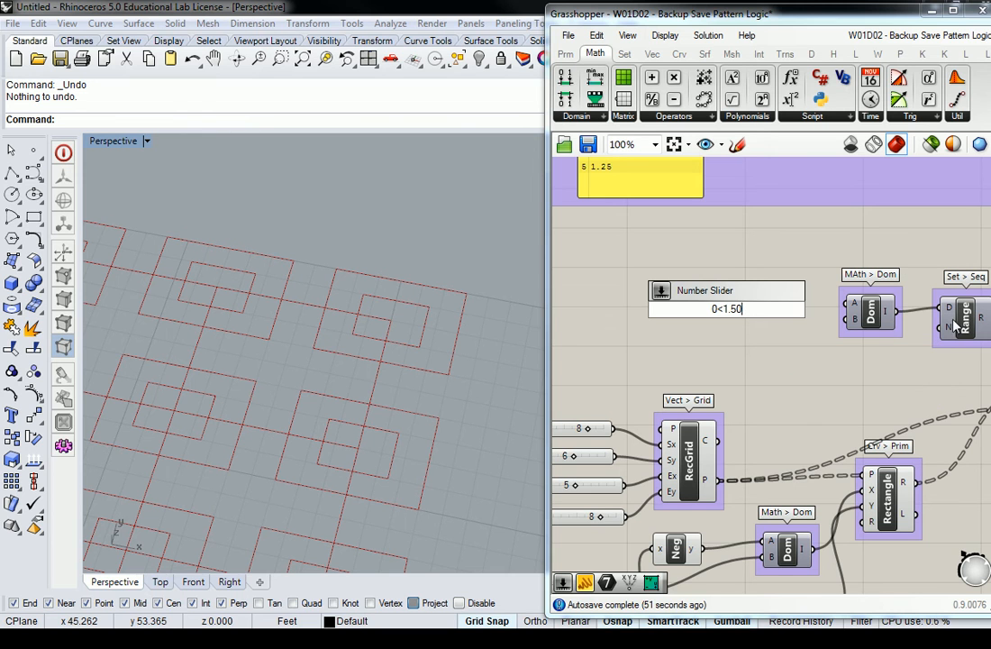
key(Return)
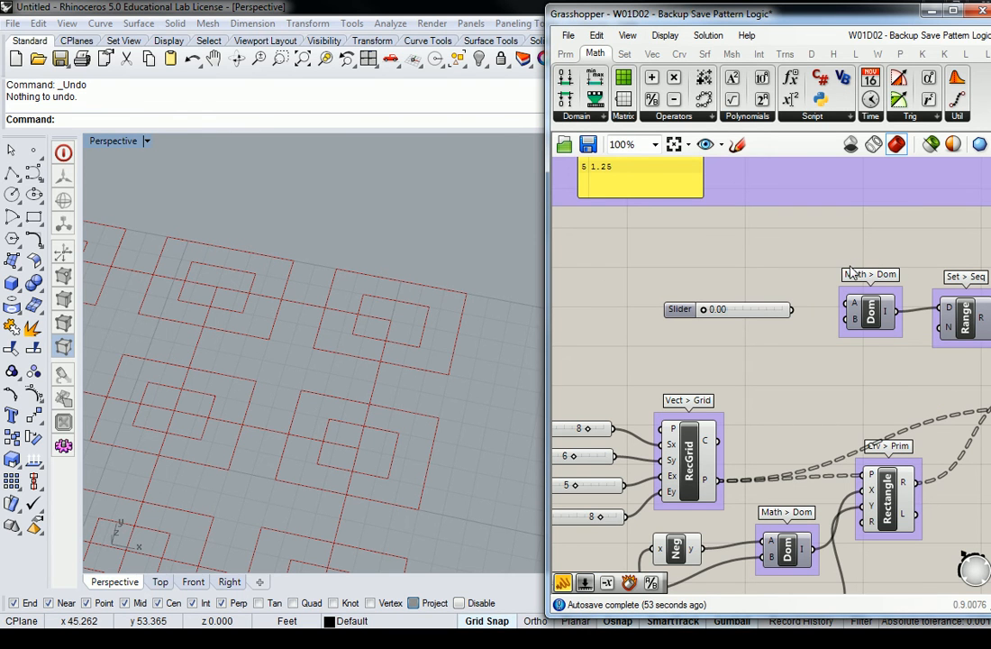
drag(763, 311, 845, 304)
key(ctrl+c)
key(ctrl+v)
Step: Wire the two sliders into the Construct Domain's A and B inputs and tidy the layout
drag(788, 347, 845, 320)
drag(797, 266, 785, 329)
click(671, 310)
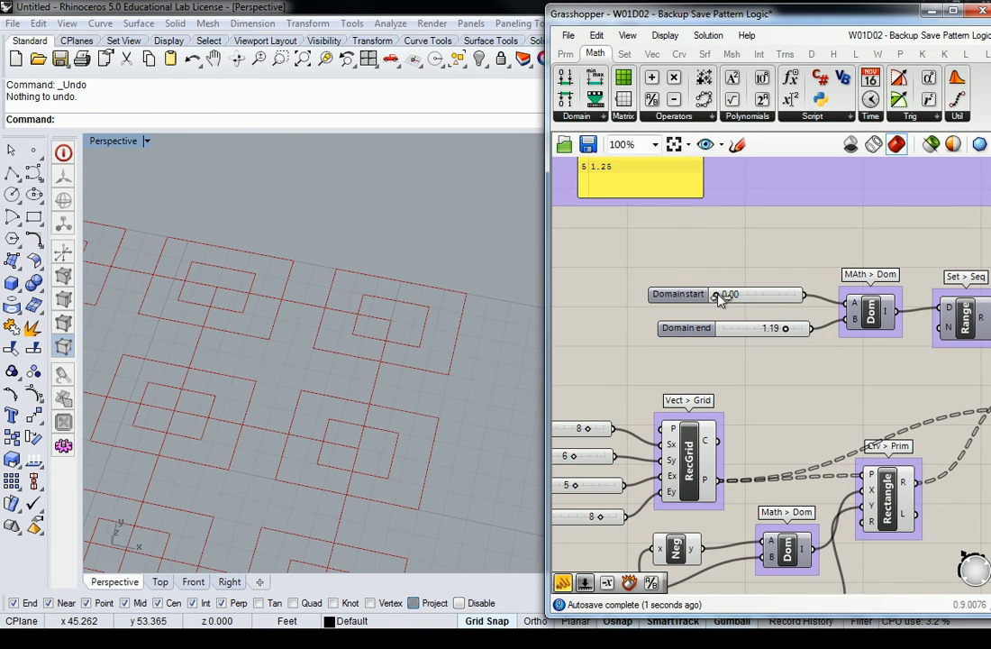
right_drag(744, 226, 648, 231)
drag(855, 335, 856, 338)
click(836, 349)
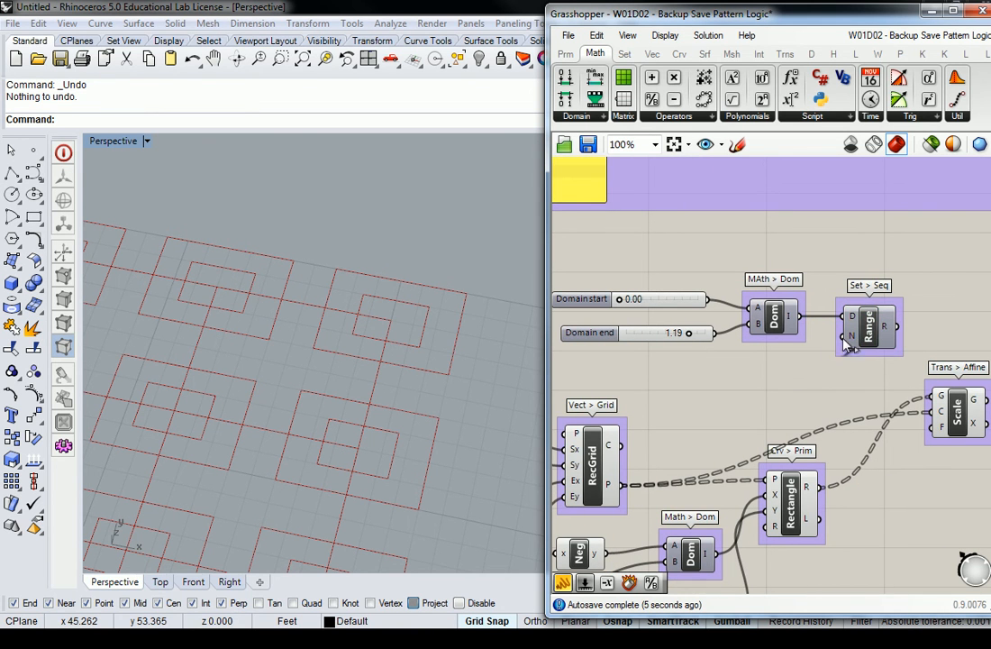
mouse_move(855, 341)
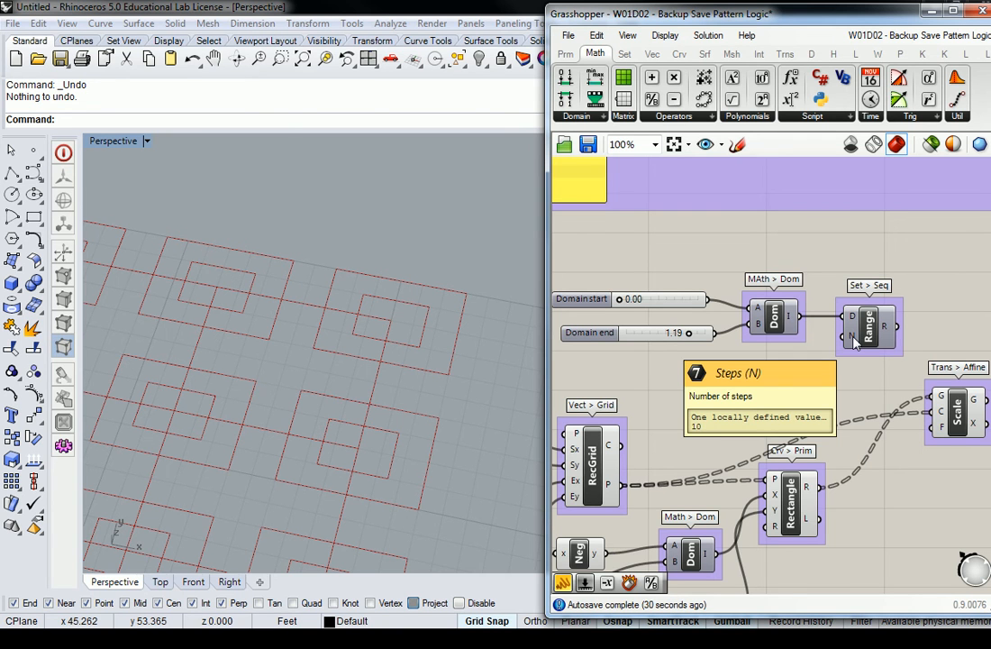
right_drag(765, 356, 822, 293)
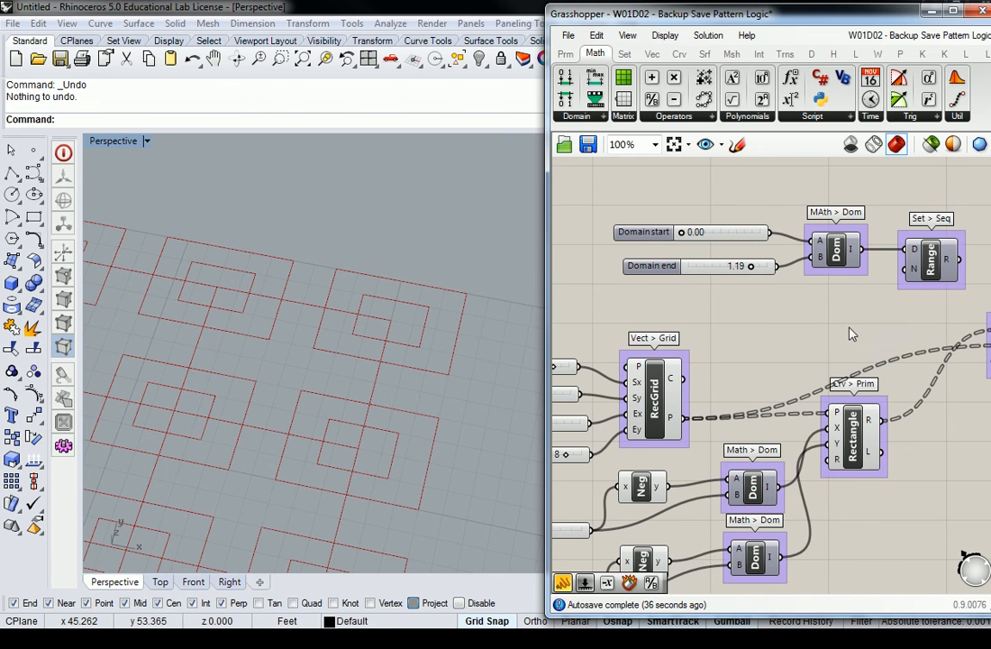
scroll(857, 339, down, 1)
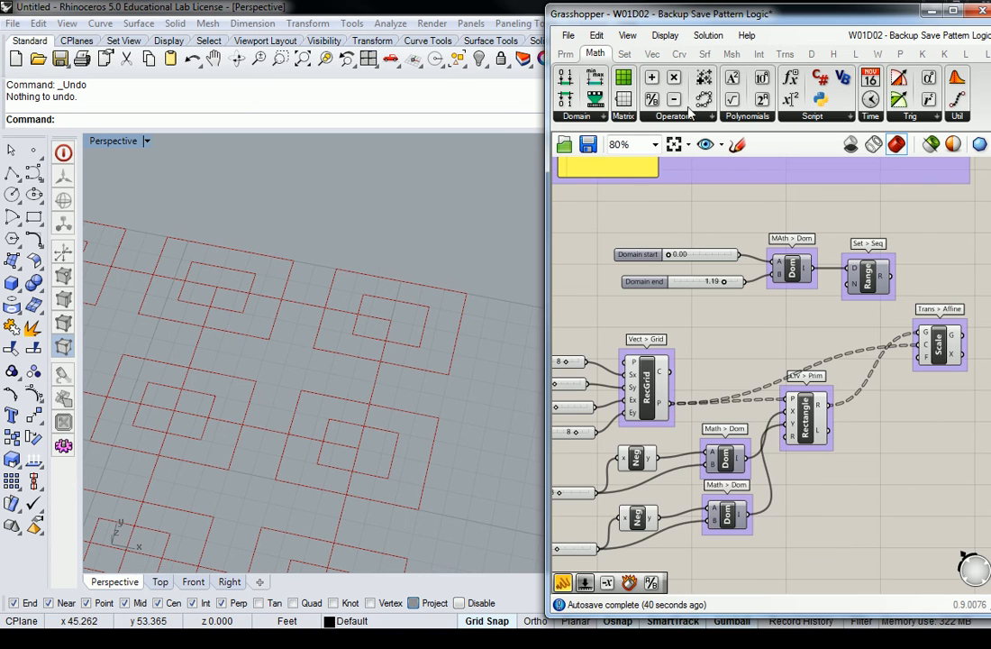
Step: Add a List Length component from the Set > List panel, labelled 'Set > List'
click(625, 53)
click(637, 120)
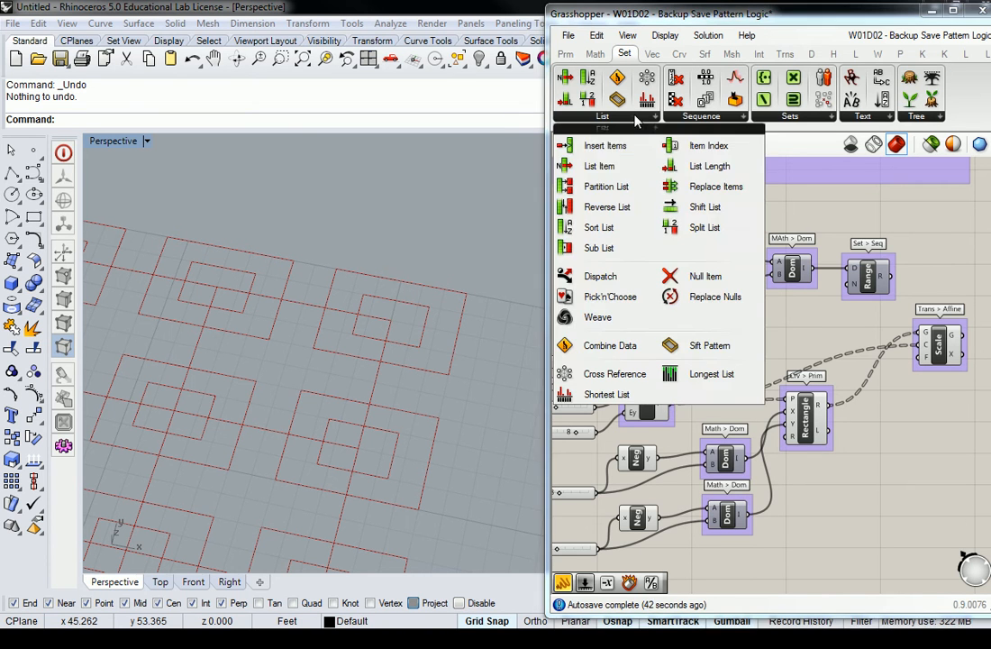
drag(707, 165, 764, 347)
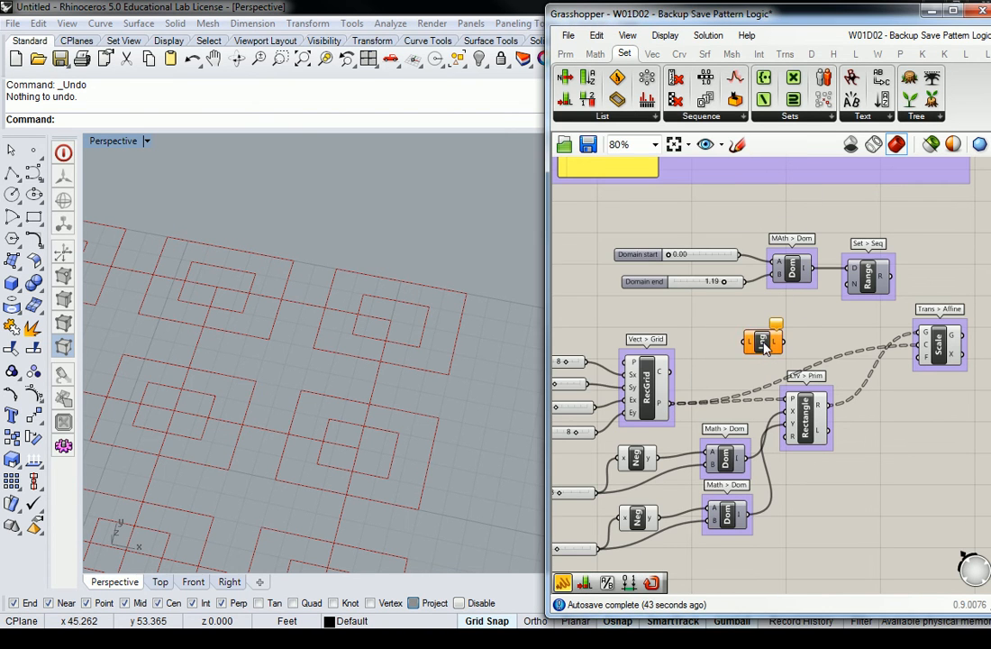
right_click(764, 329)
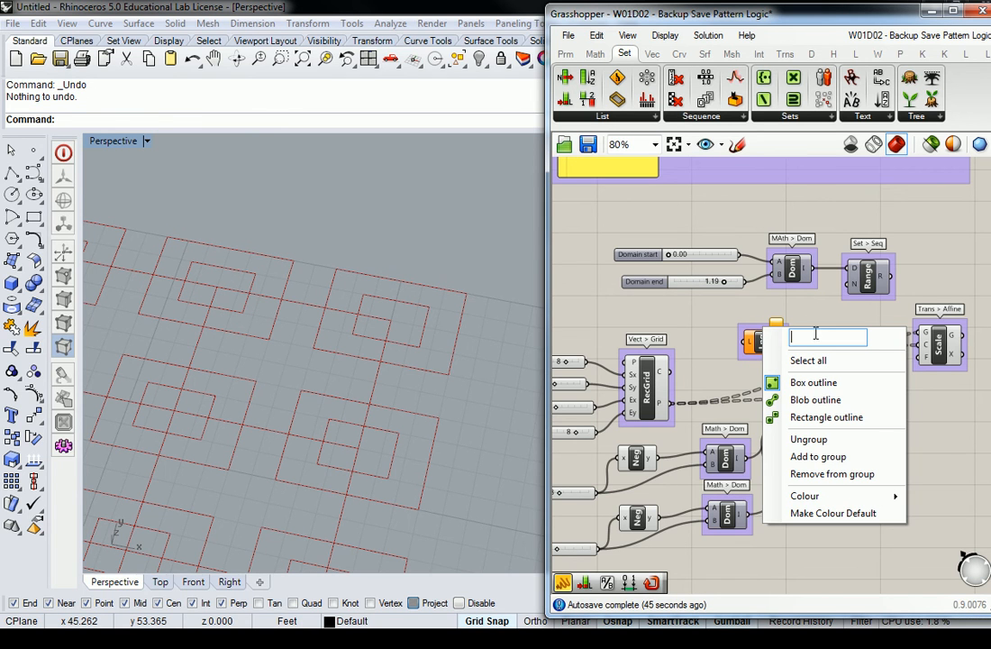
text(Set > List)
key(Return)
Step: Connect the RecGrid points into List Length and its L output into Range's N input
drag(671, 402, 745, 341)
right_drag(831, 333, 806, 367)
scroll(794, 369, up, 1)
drag(750, 375, 836, 310)
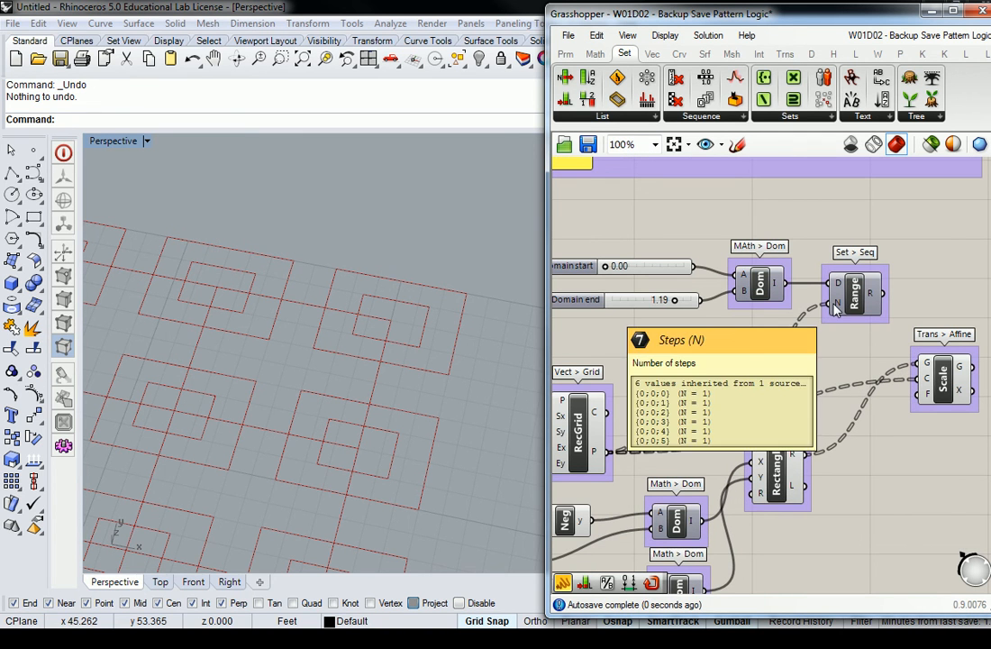
right_drag(815, 342, 831, 343)
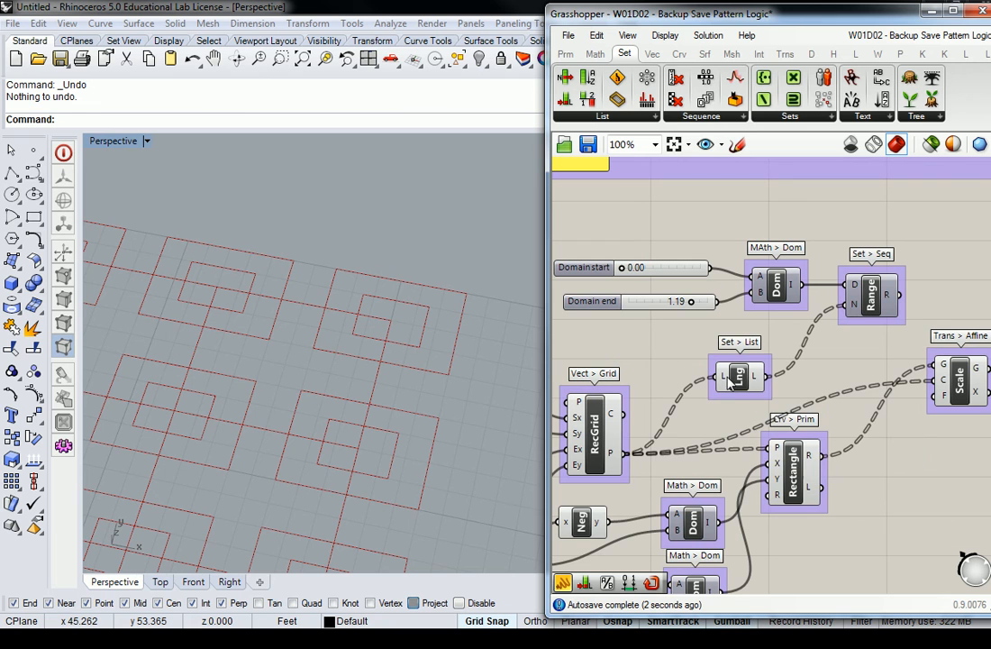
mouse_move(726, 384)
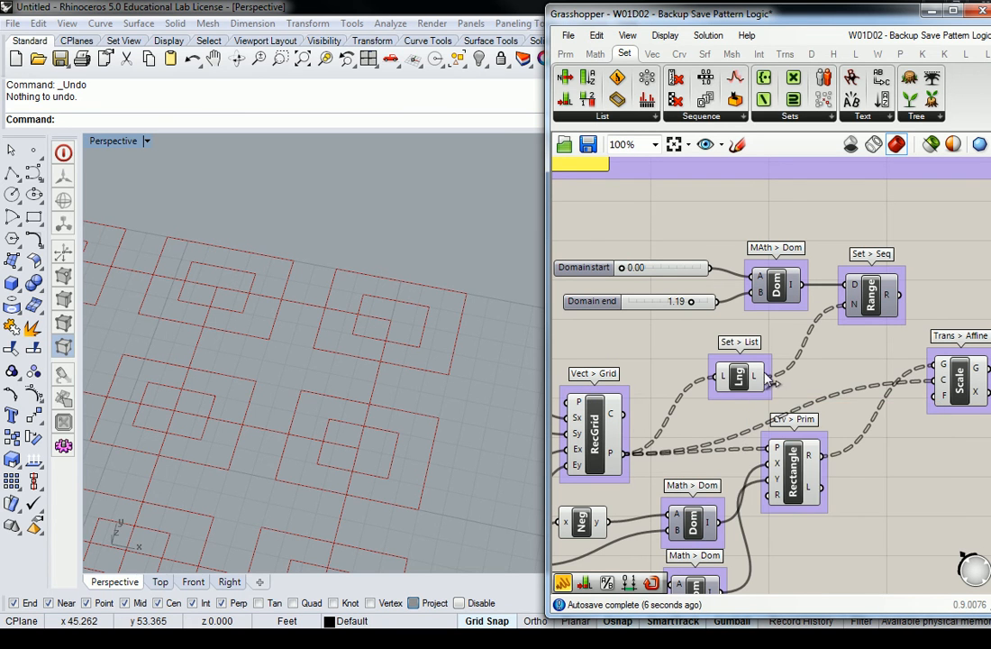
mouse_move(757, 379)
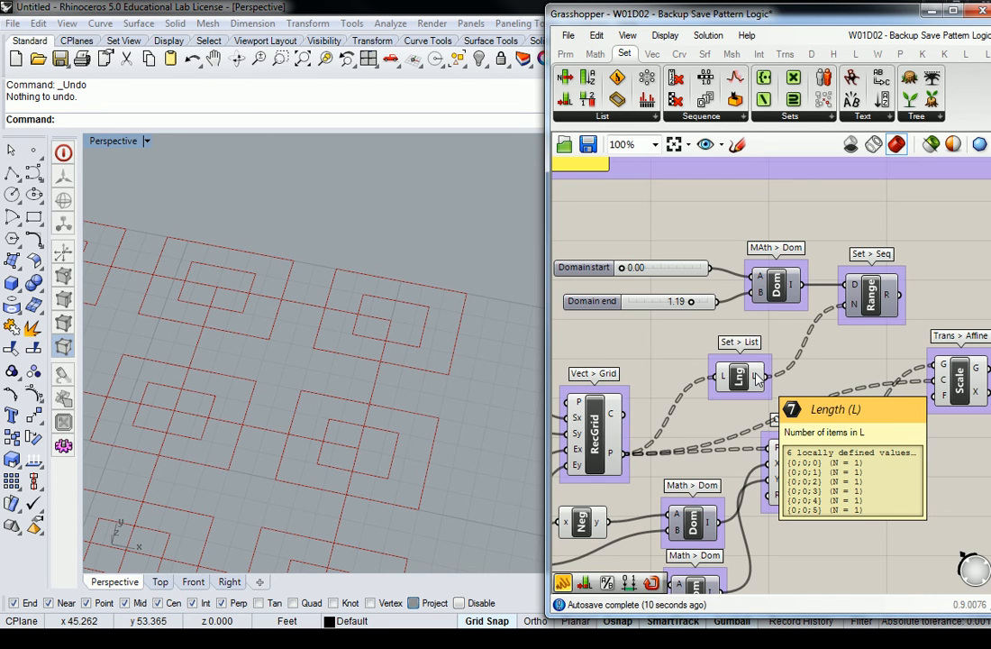
mouse_move(859, 309)
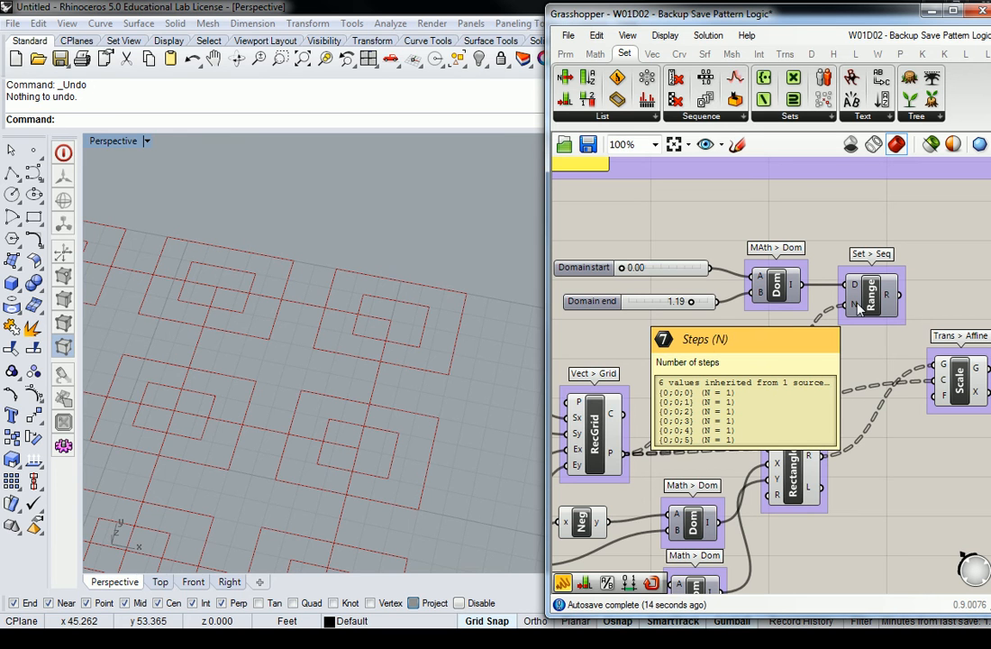
Step: Flatten List Length's grid-point input, then check Range's output of 55 values
right_click(723, 376)
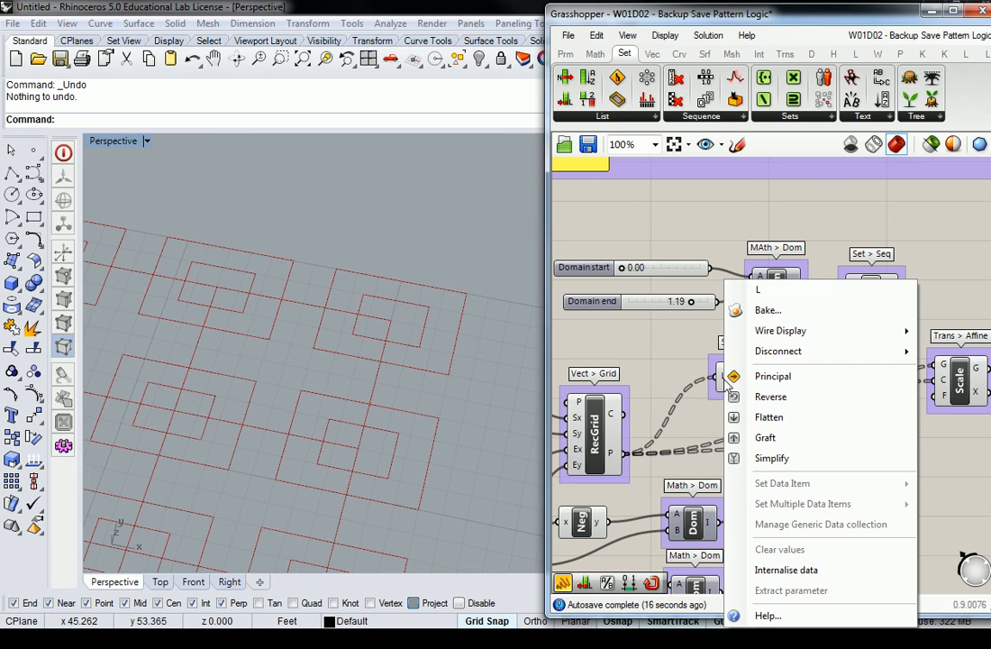
click(774, 417)
mouse_move(726, 383)
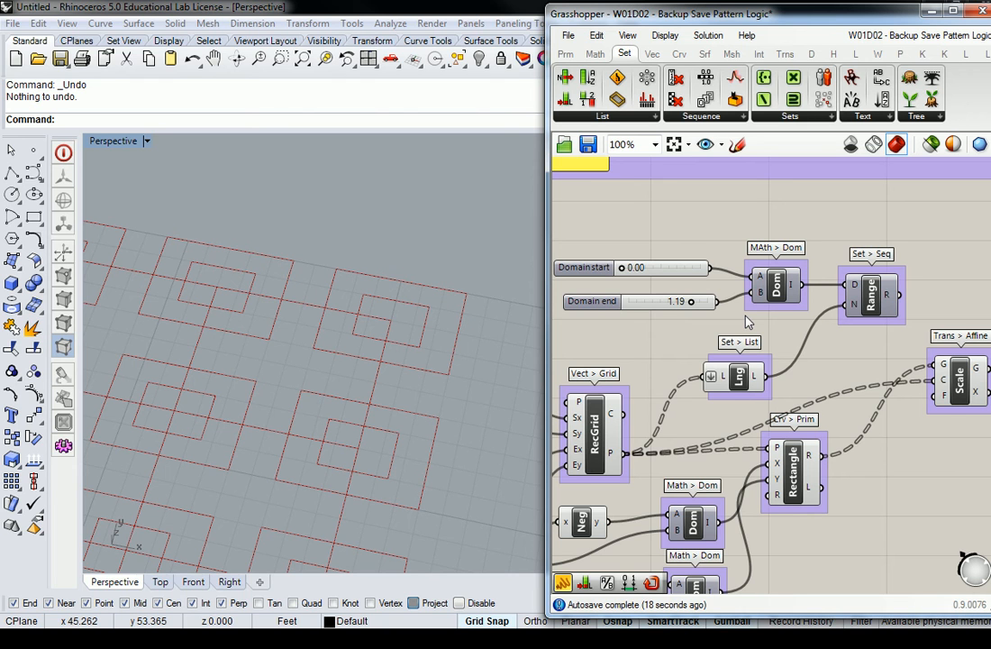
right_drag(958, 244, 911, 243)
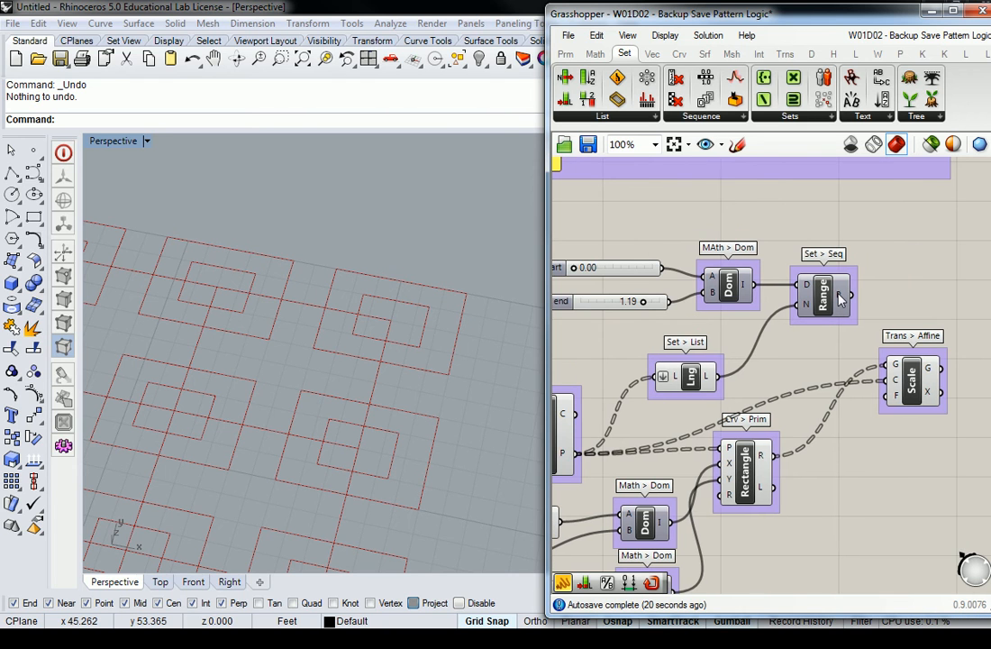
mouse_move(840, 300)
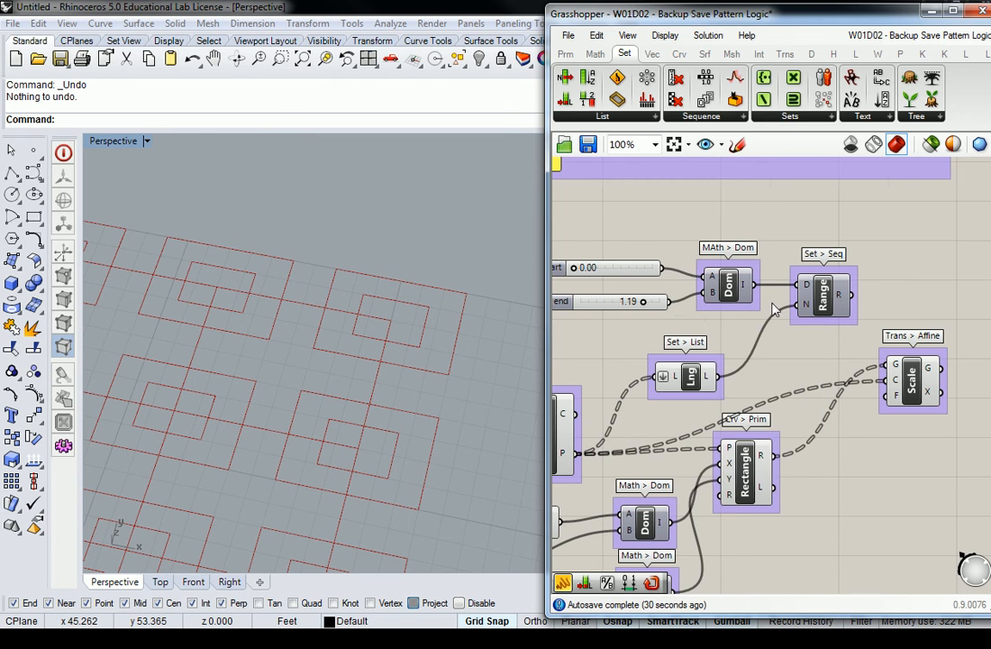
Step: Raise the Domain end slider to 1.50
right_drag(644, 305, 700, 304)
drag(700, 303, 721, 302)
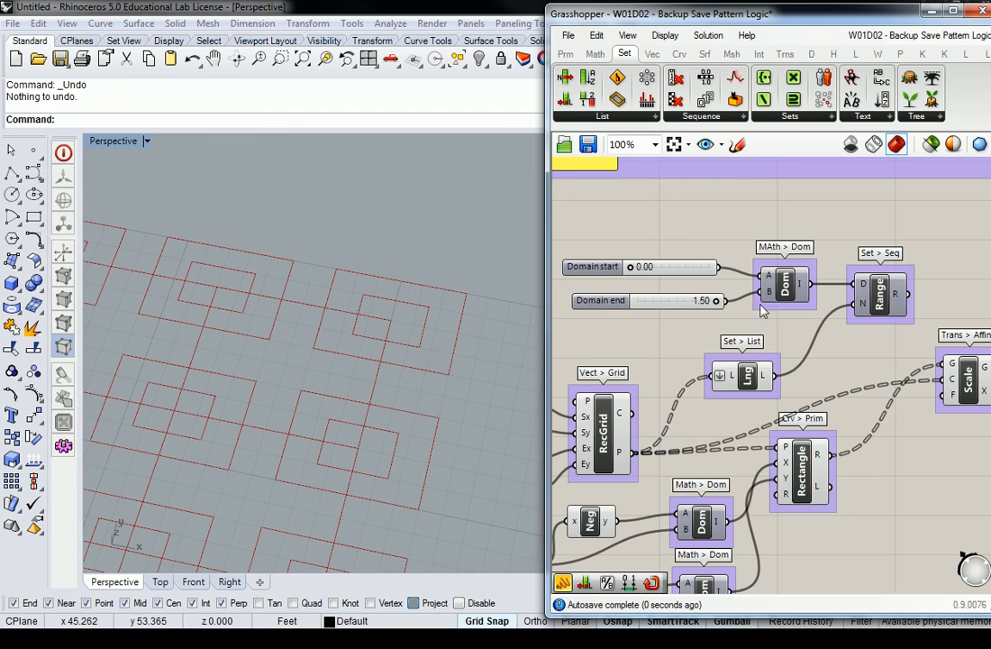
mouse_move(897, 302)
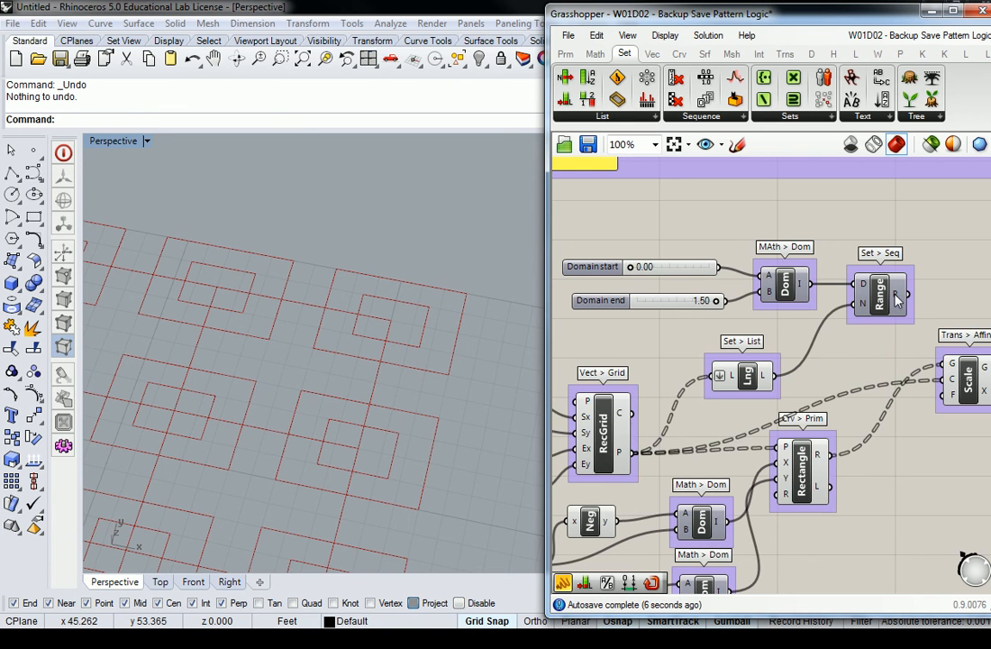
Step: Wire Range's R output into Scale's F input, triggering the 'Cannot scale with factor zero' error
right_drag(937, 228, 809, 236)
mouse_move(773, 298)
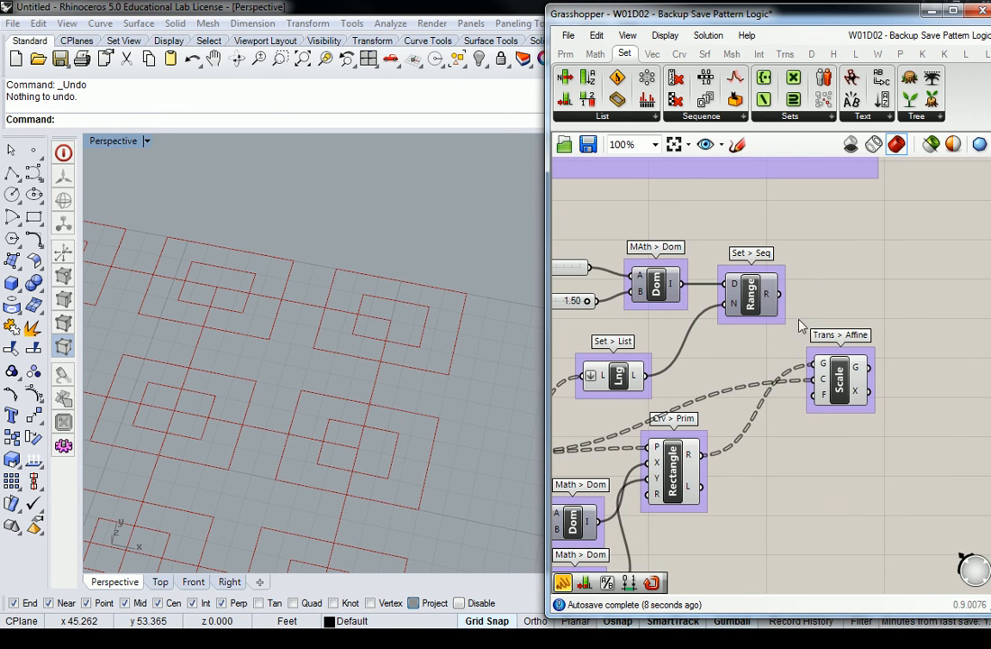
drag(778, 294, 855, 391)
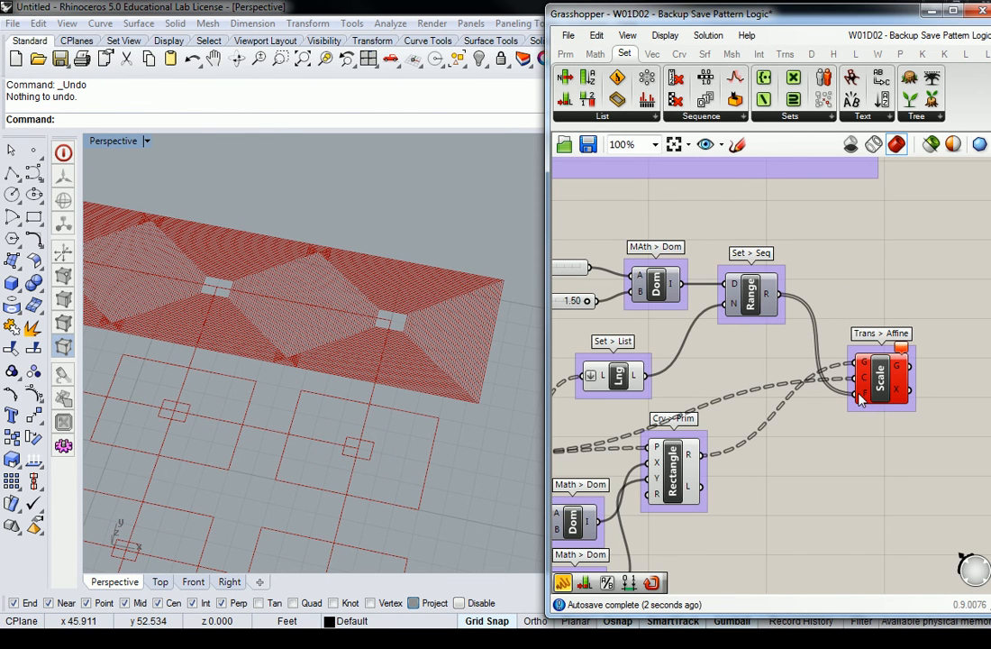
mouse_move(861, 399)
mouse_move(902, 350)
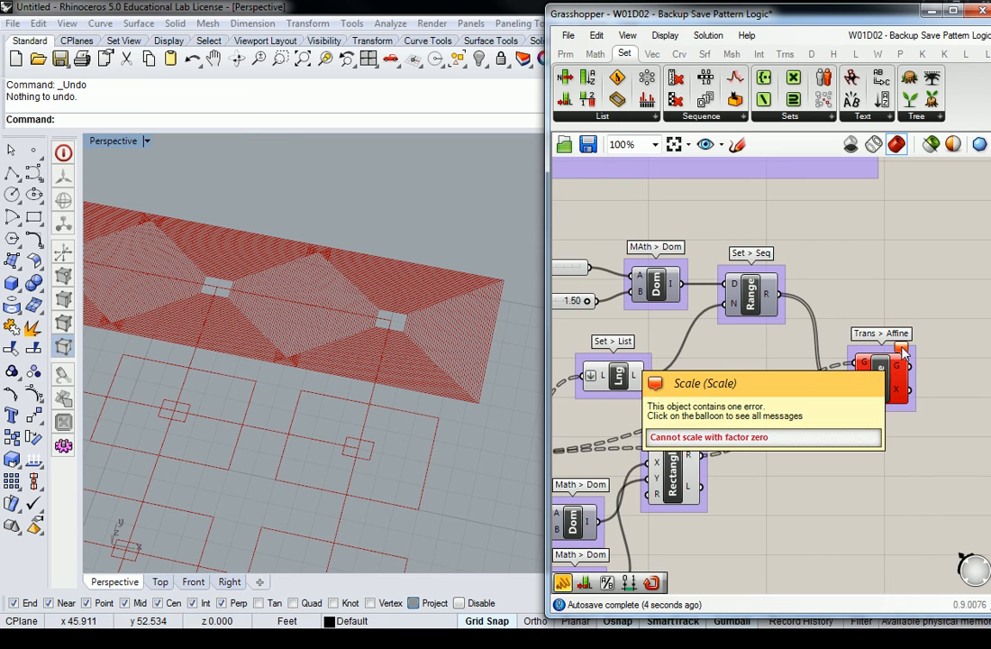
scroll(793, 360, down, 4)
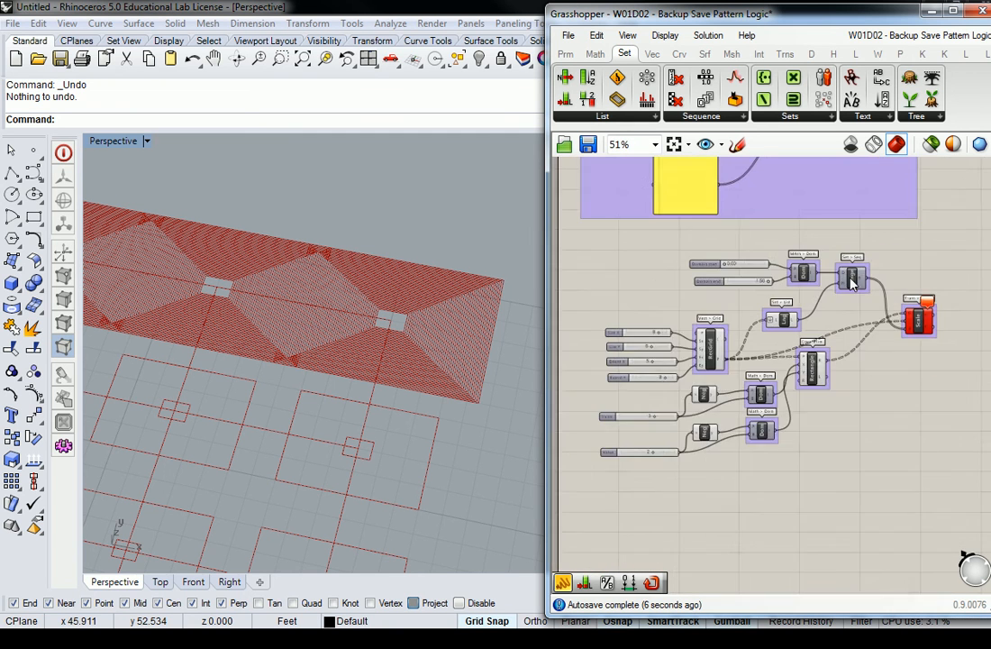
scroll(689, 262, up, 3)
scroll(346, 238, down, 5)
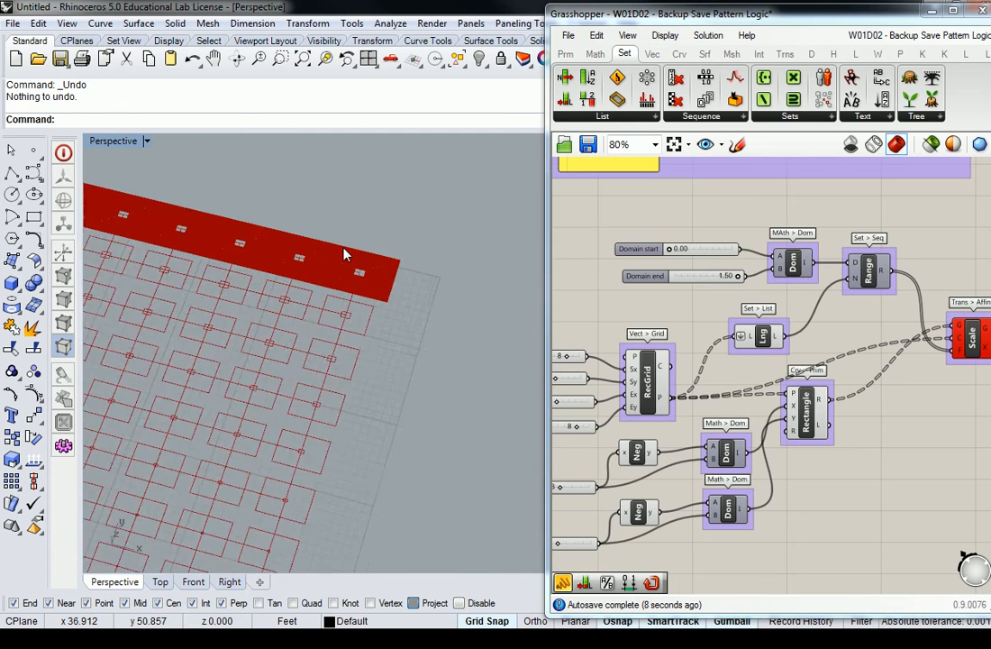
scroll(670, 255, up, 2)
scroll(671, 255, up, 3)
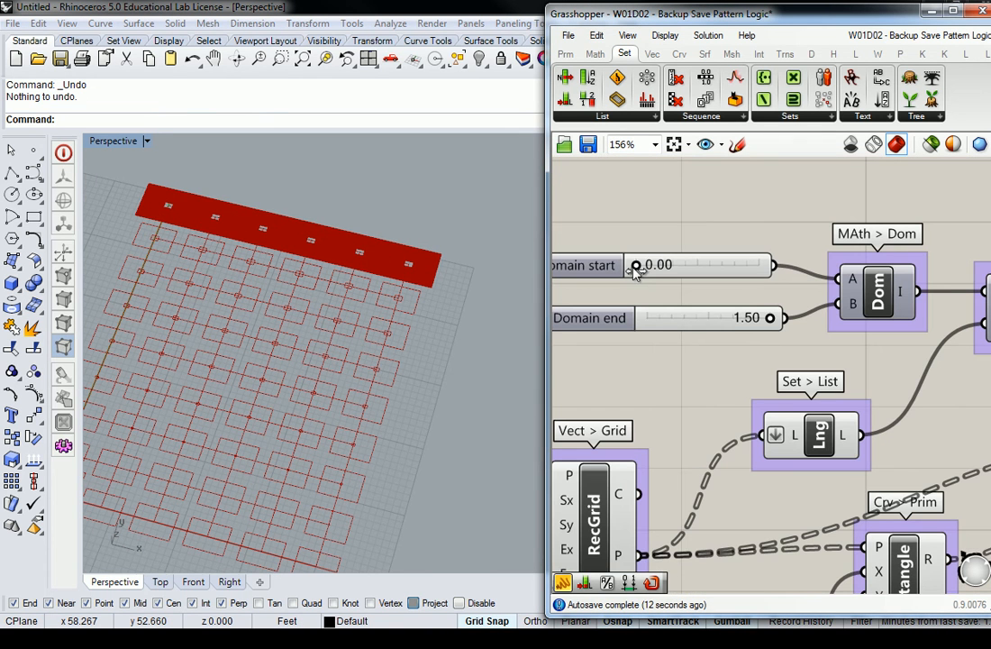
drag(636, 268, 640, 267)
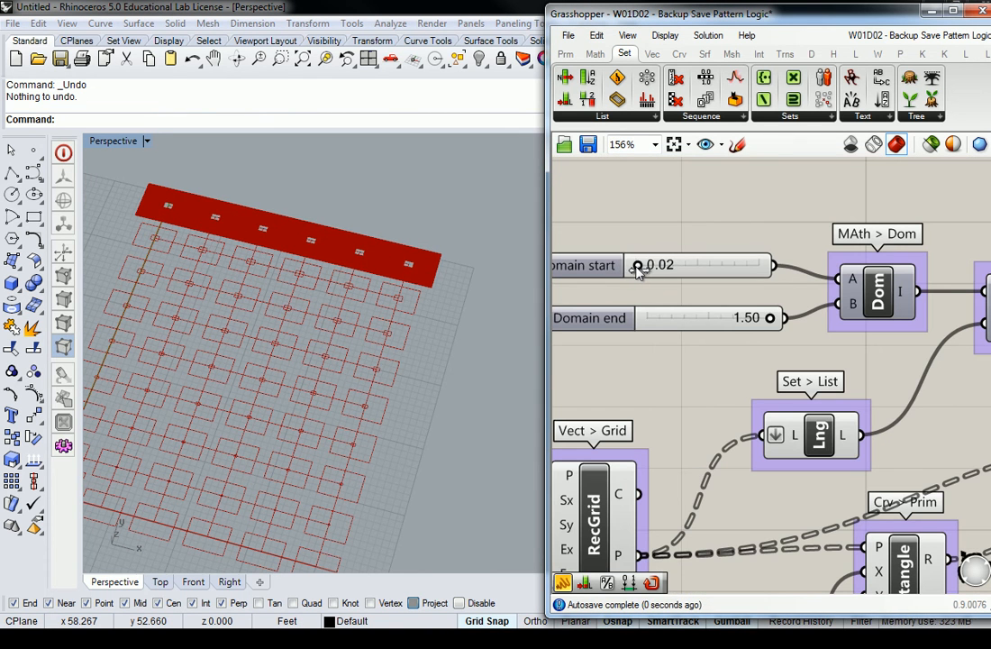
right_drag(884, 334, 471, 275)
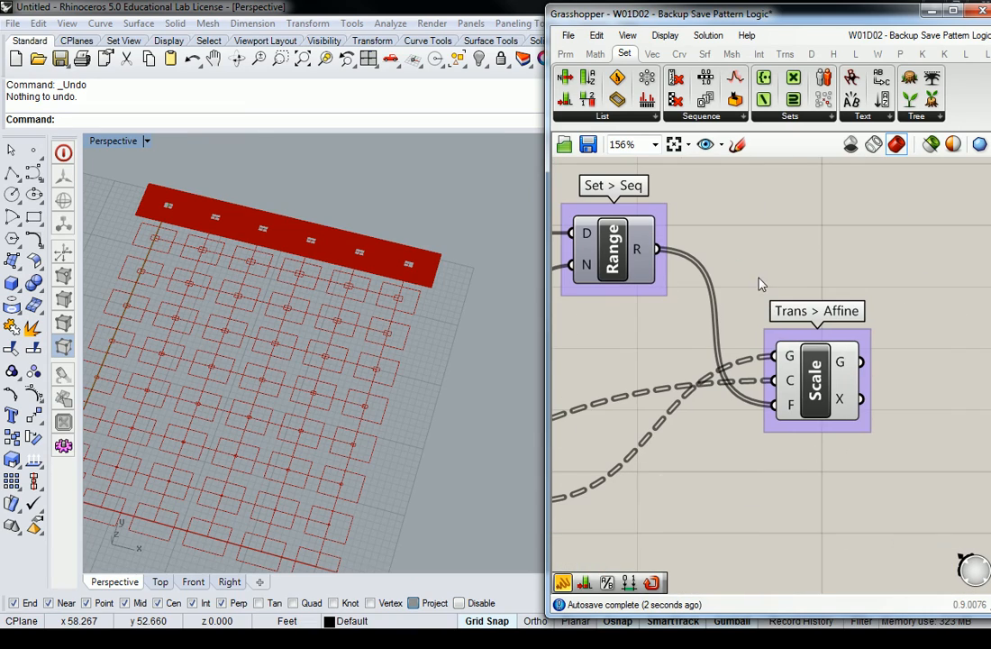
right_drag(402, 245, 381, 237)
scroll(398, 230, up, 8)
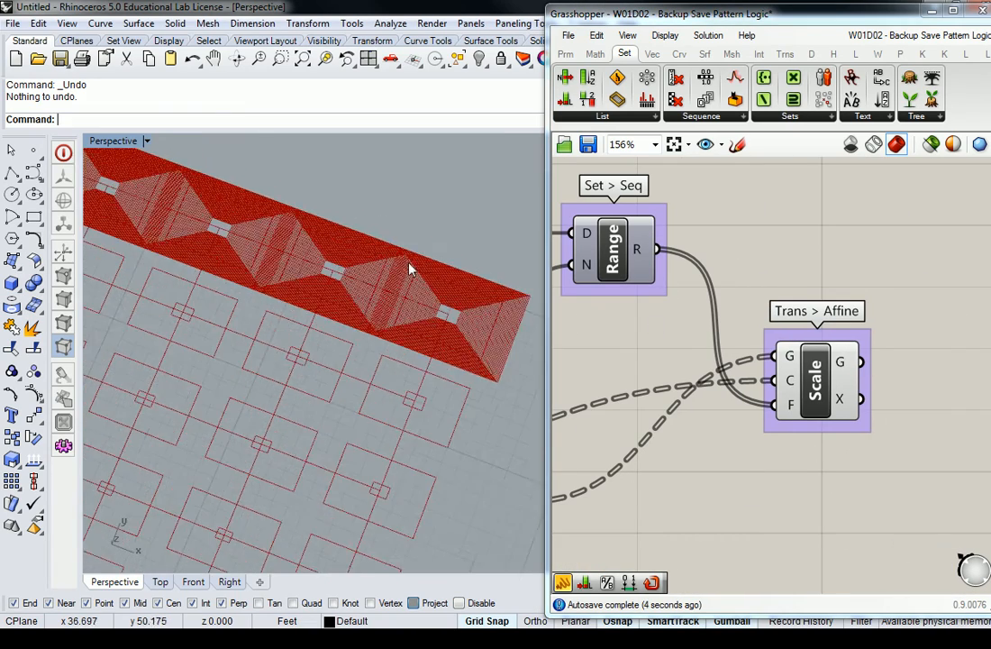
scroll(477, 330, up, 3)
right_drag(414, 342, 375, 390)
scroll(440, 393, up, 4)
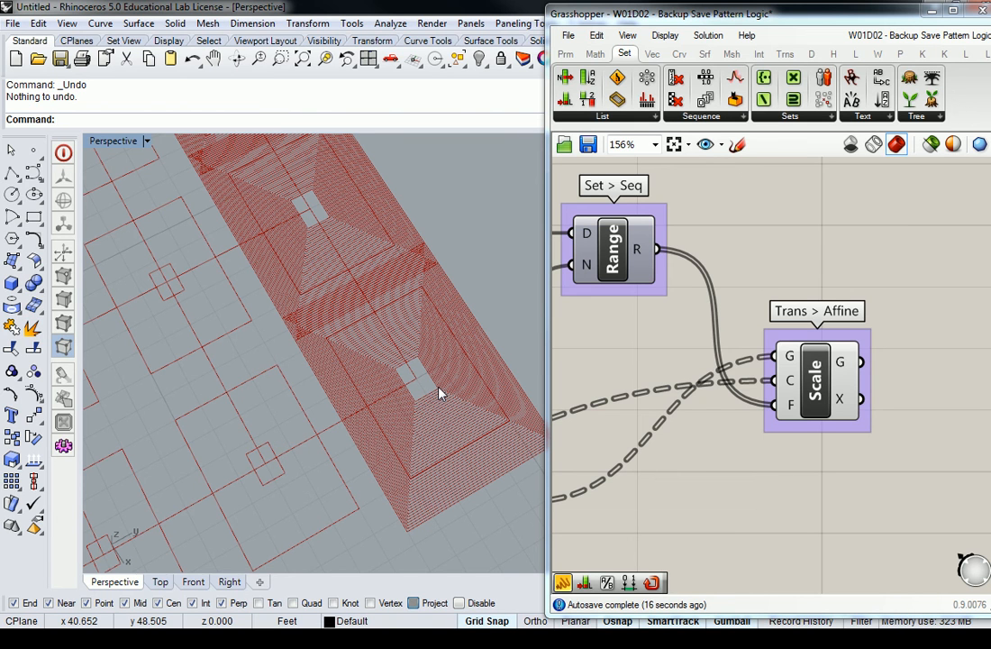
scroll(833, 273, down, 3)
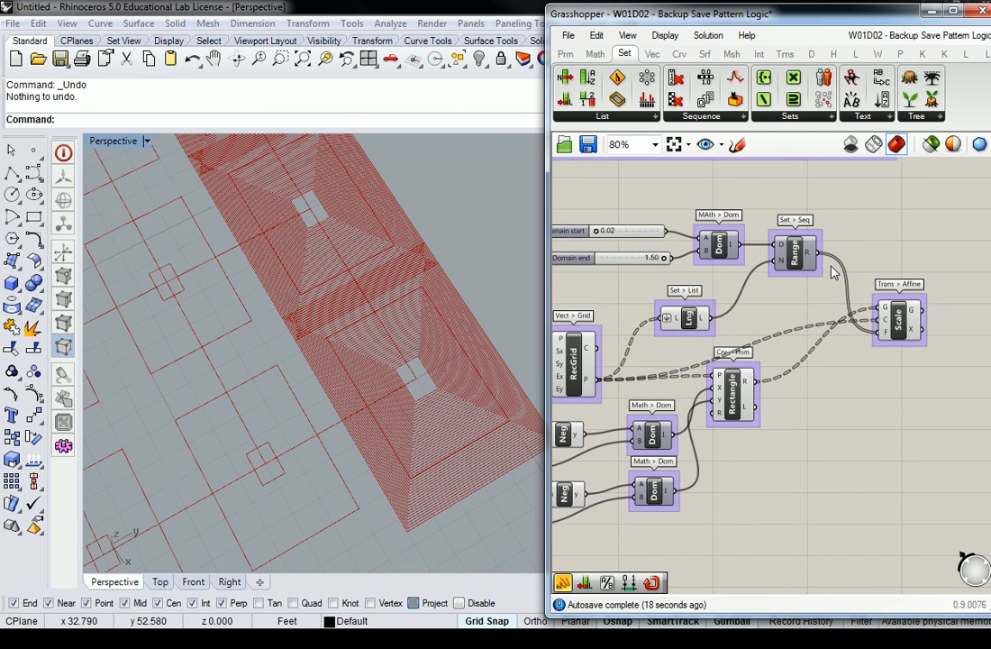
right_drag(849, 273, 880, 279)
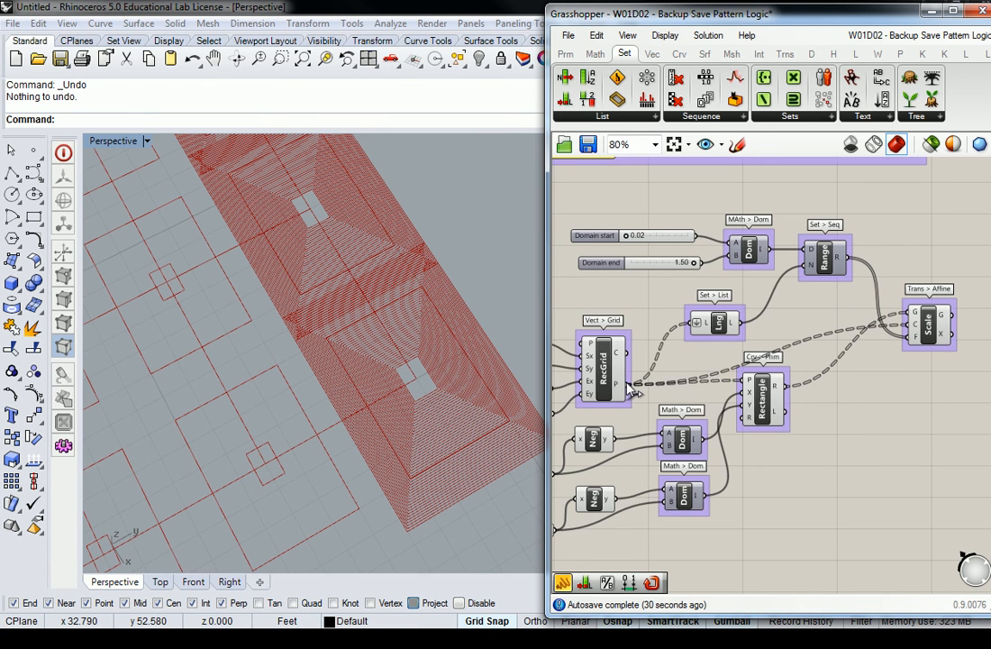
mouse_move(616, 386)
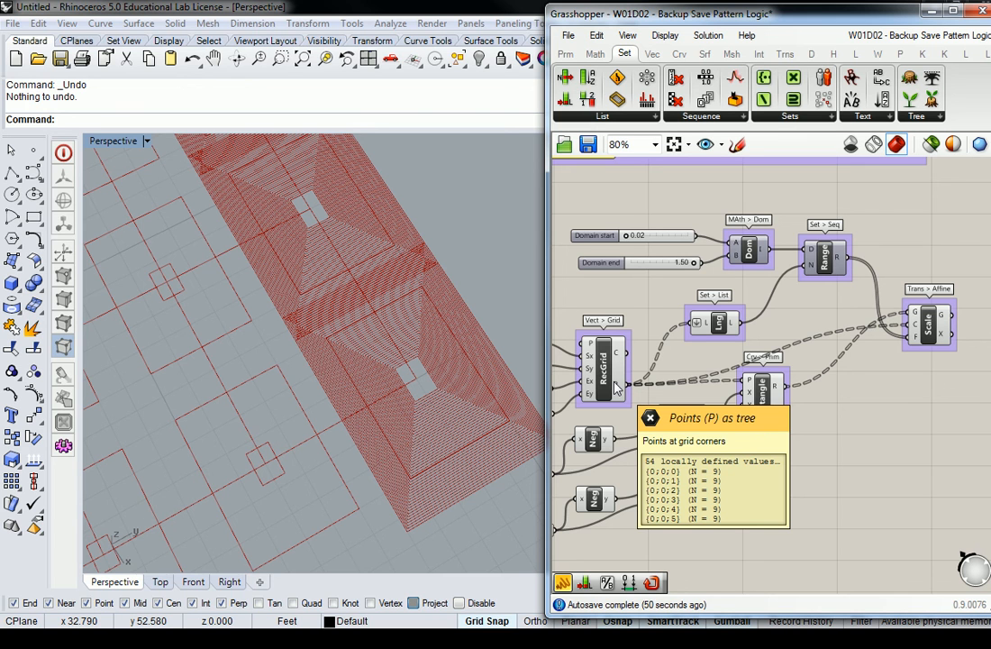
Step: Flatten the RecGrid points output so rectangles scale progressively across the grid
right_click(617, 387)
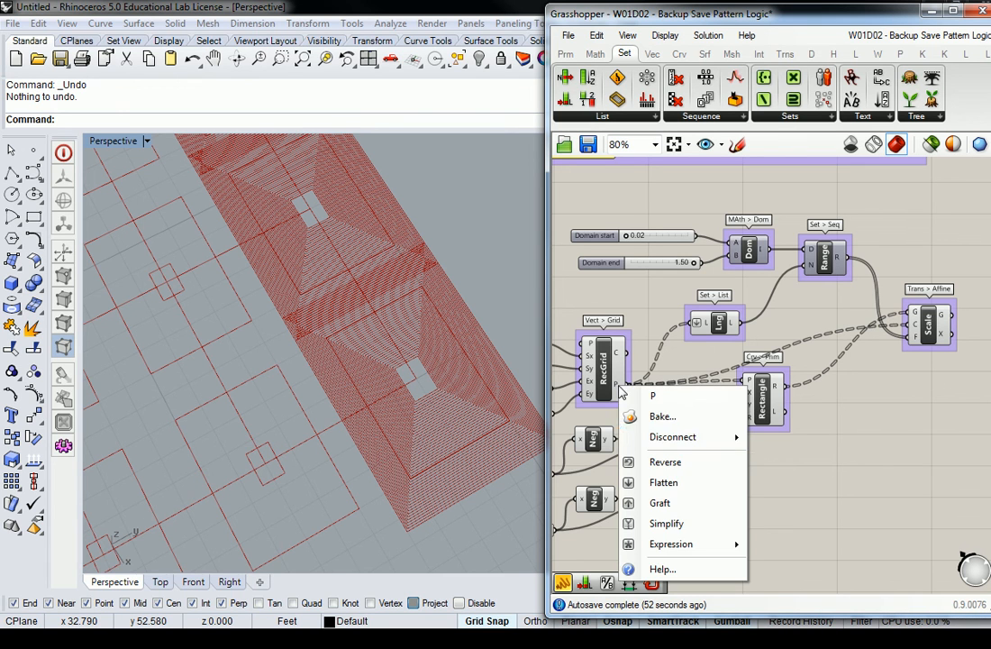
click(675, 482)
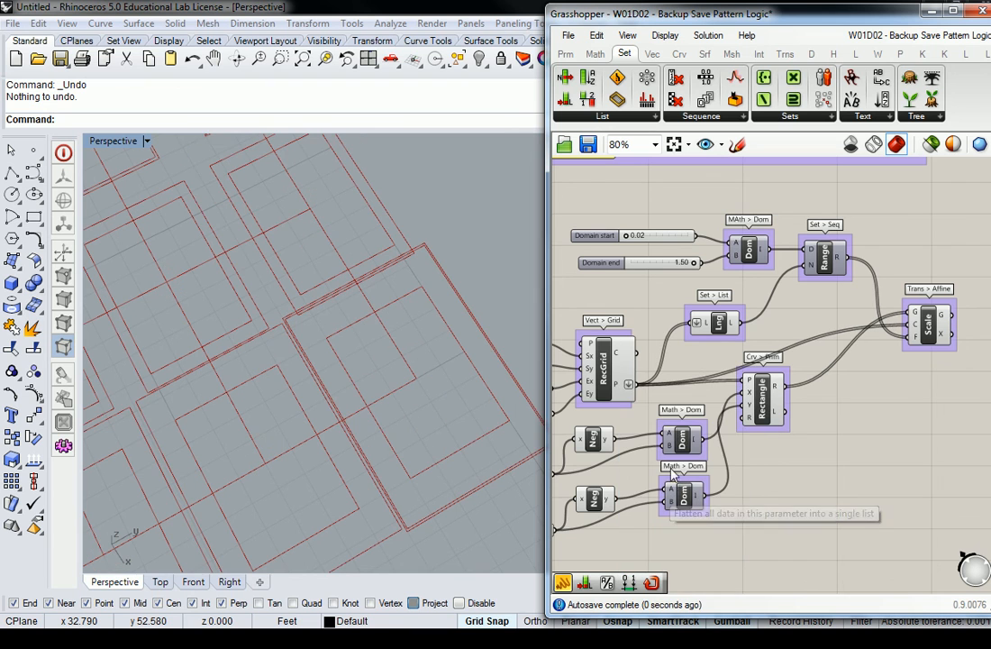
click(773, 389)
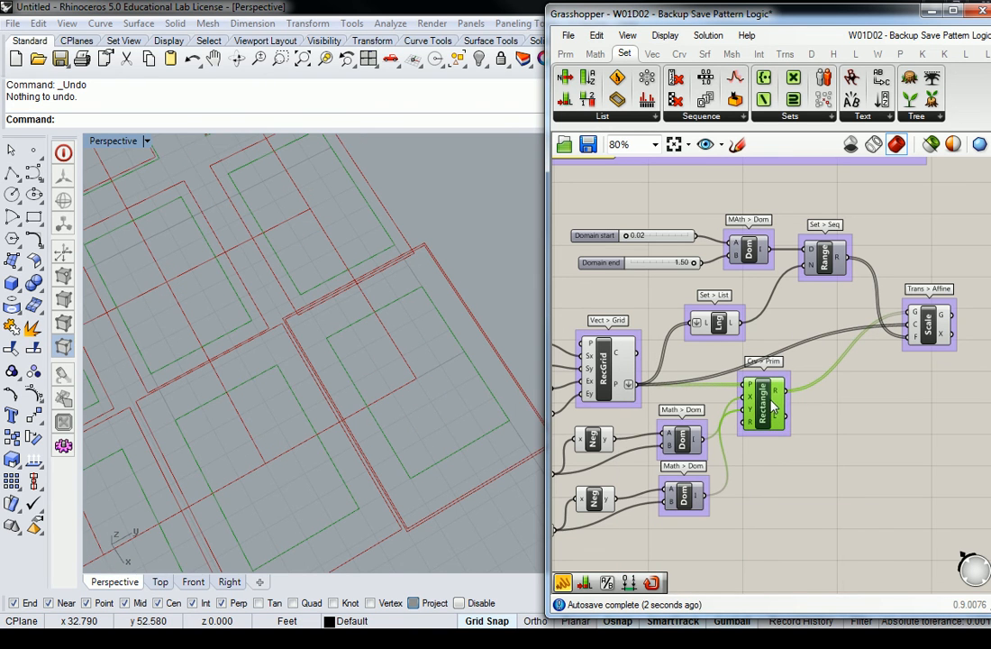
click(805, 320)
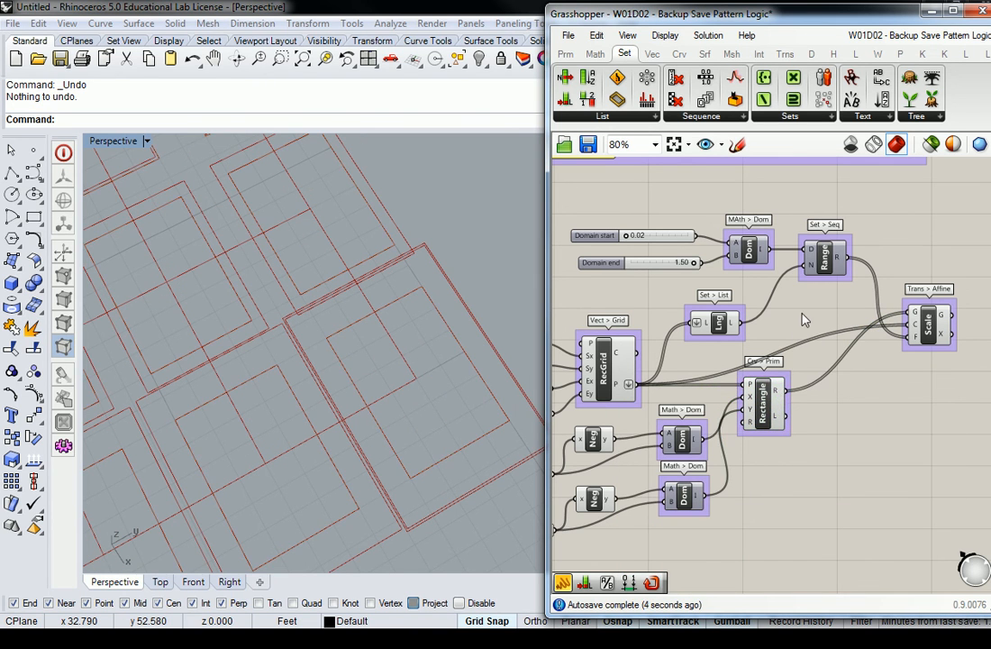
right_drag(795, 319, 829, 293)
right_drag(420, 306, 470, 304)
scroll(462, 307, down, 10)
shift+right_drag(332, 330, 394, 346)
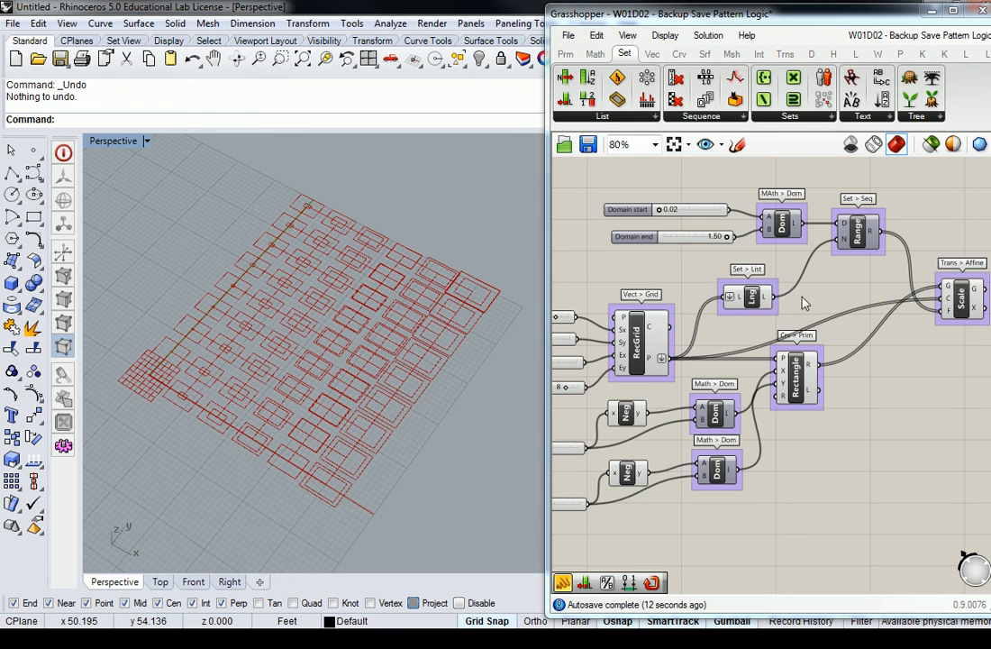
Step: Turn off the Rectangle and RecGrid previews and orbit the Rhino view to inspect the scaled rectangles
click(798, 387)
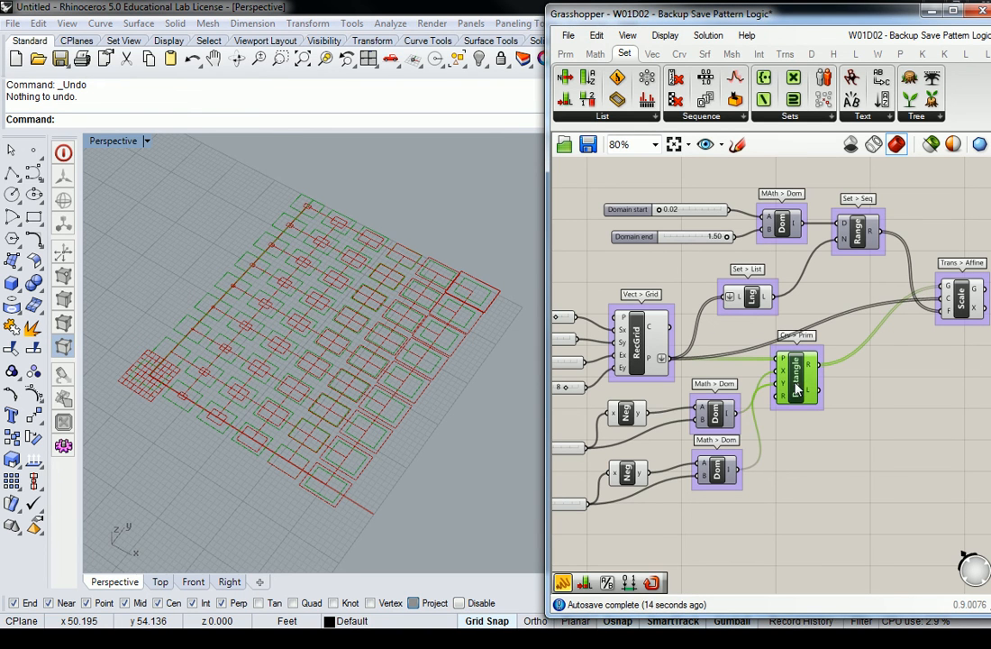
right_click(798, 388)
click(842, 414)
click(637, 343)
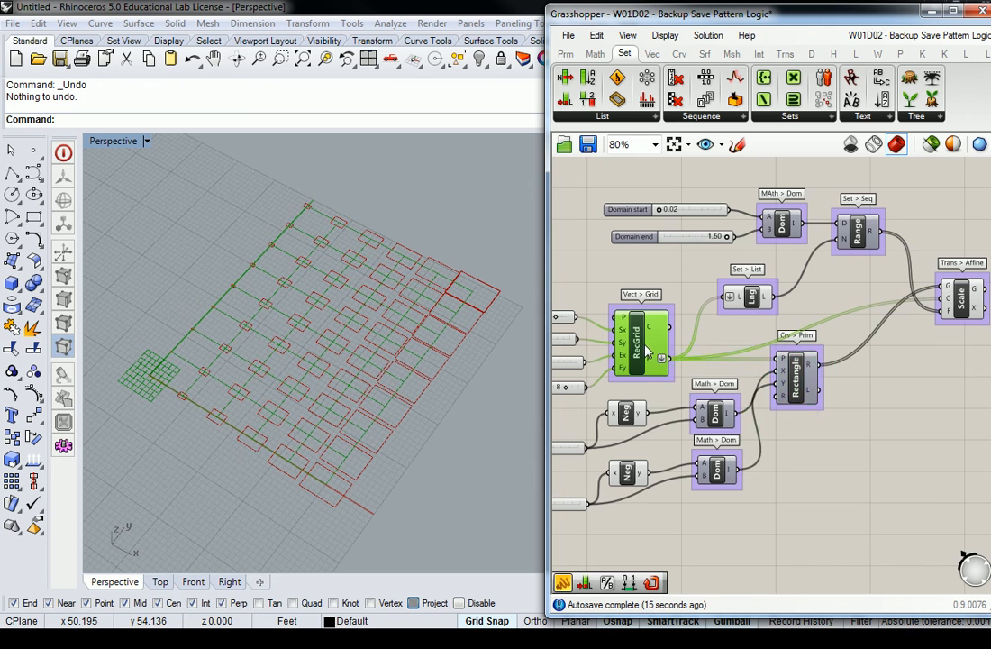
right_click(642, 347)
click(702, 383)
right_drag(659, 333, 690, 340)
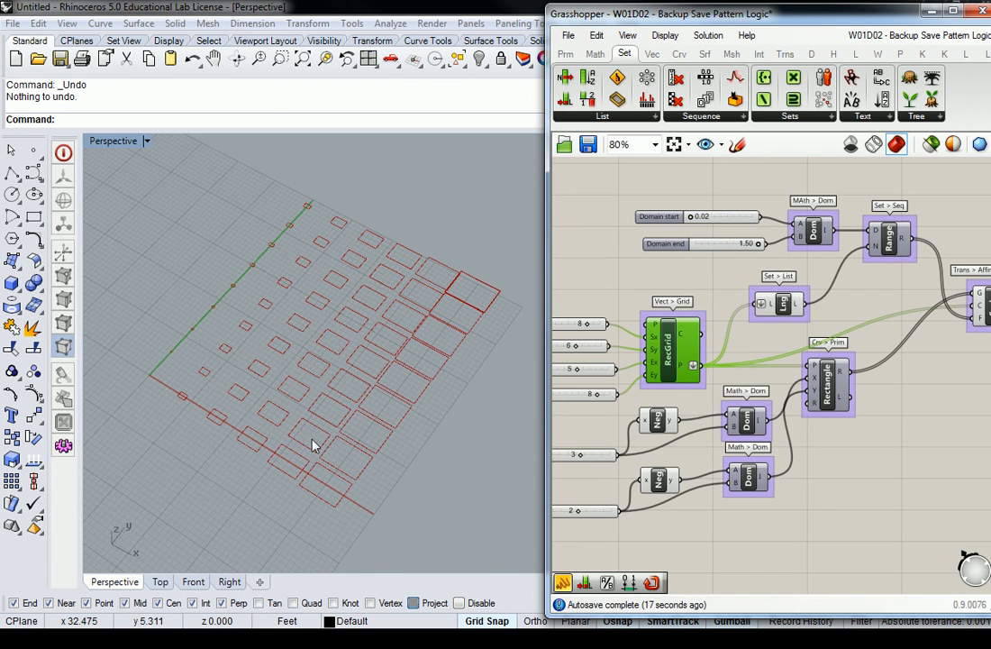
right_drag(335, 436, 346, 441)
right_drag(270, 401, 308, 405)
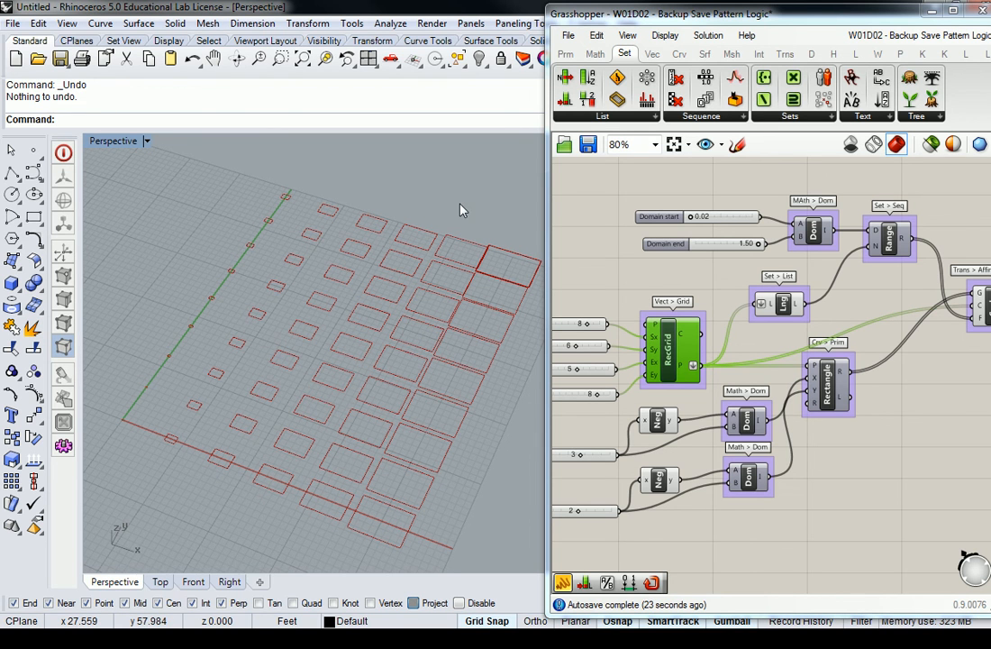
right_drag(846, 291, 797, 286)
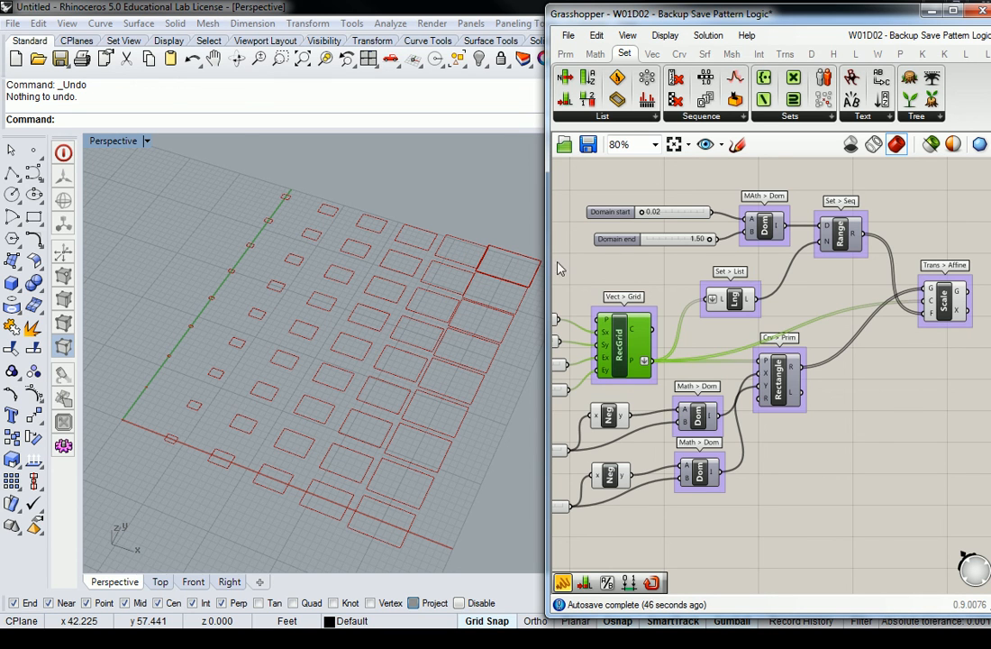
drag(949, 302, 945, 295)
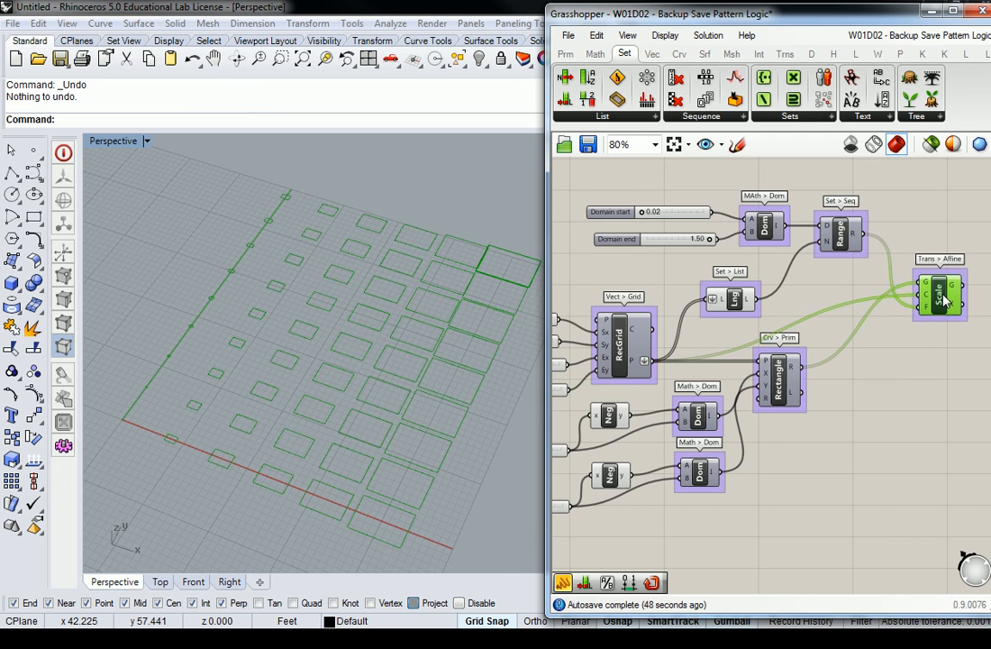
click(922, 221)
right_drag(916, 223, 875, 222)
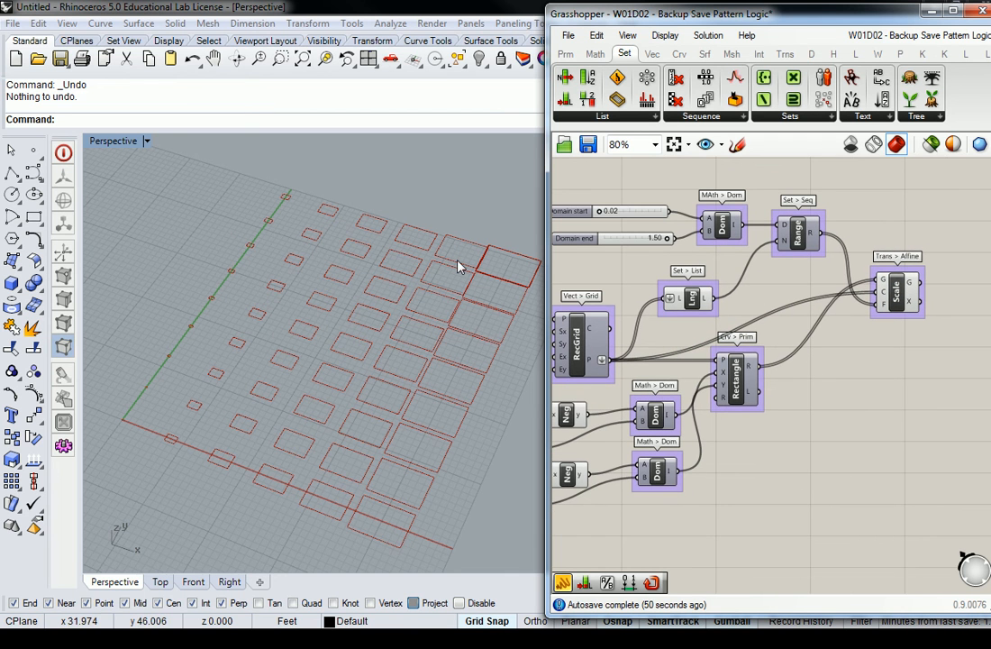
scroll(396, 289, up, 4)
scroll(360, 298, up, 5)
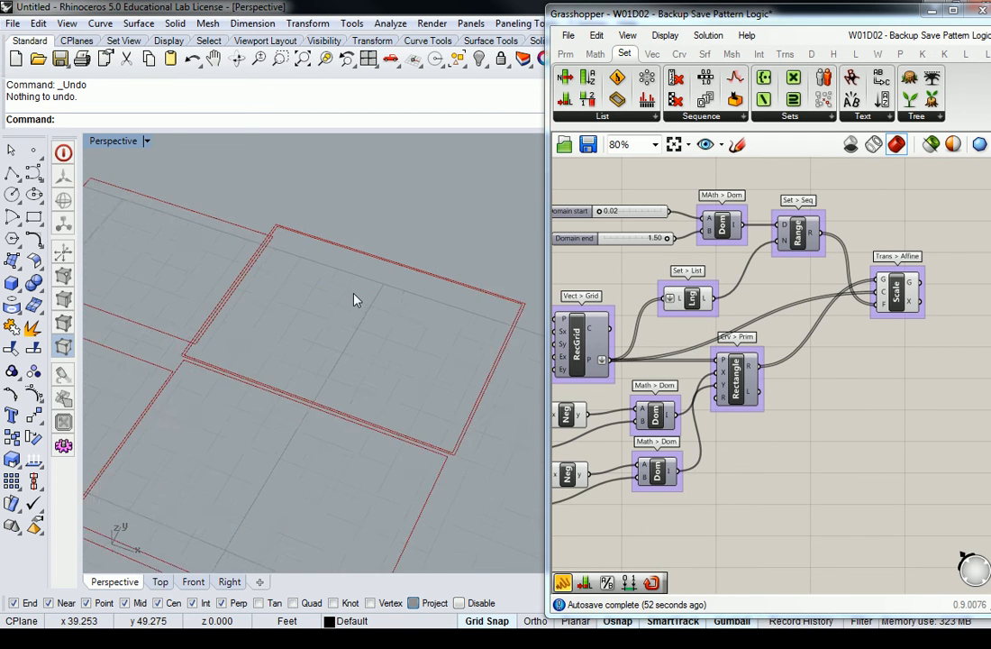
scroll(436, 320, up, 6)
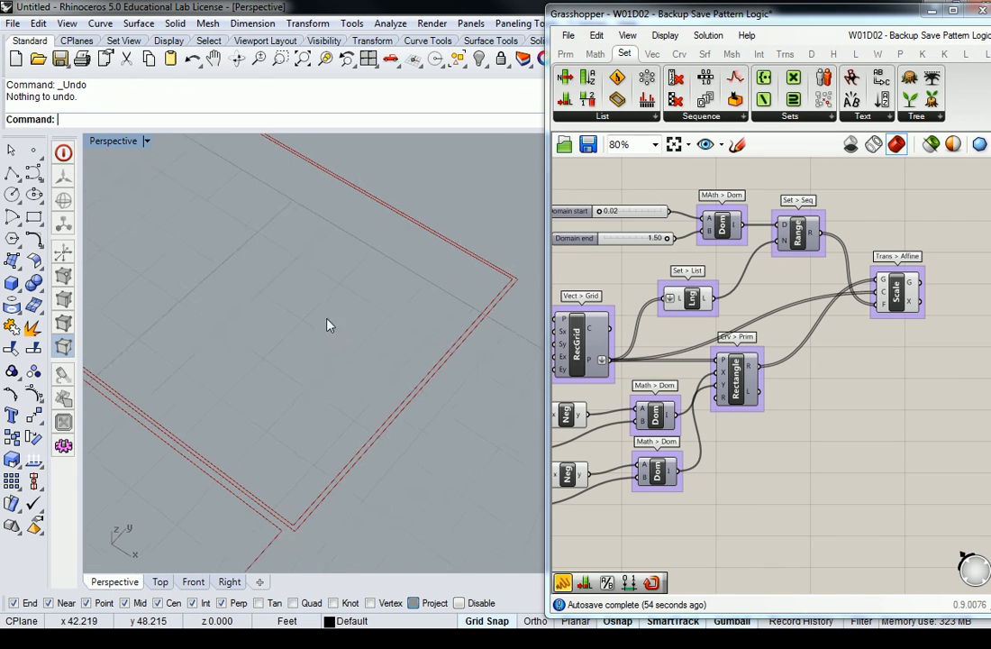
scroll(359, 354, down, 5)
scroll(400, 349, up, 3)
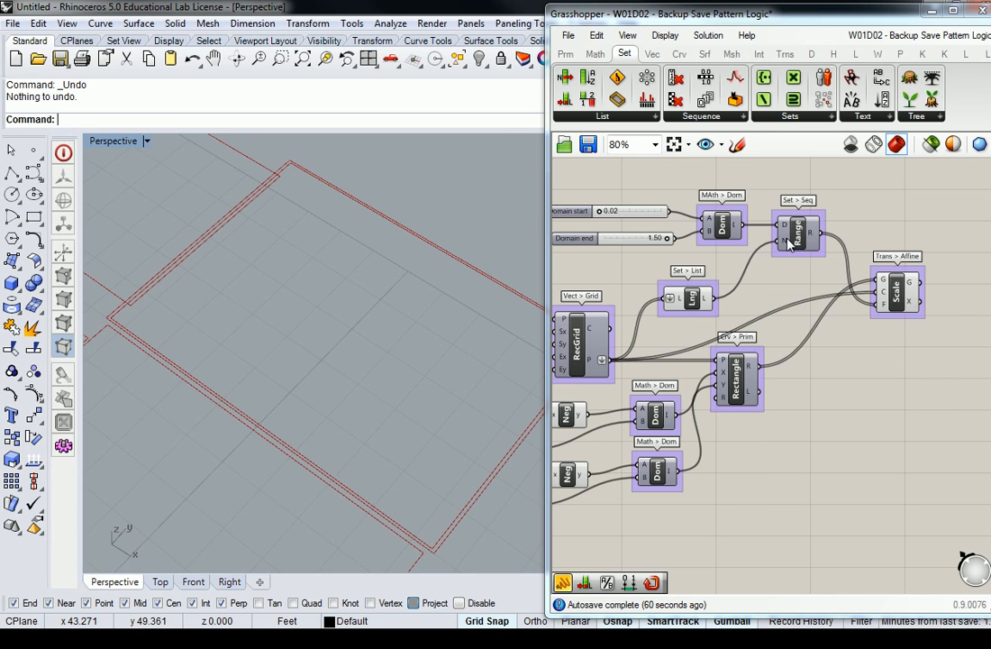
mouse_move(789, 244)
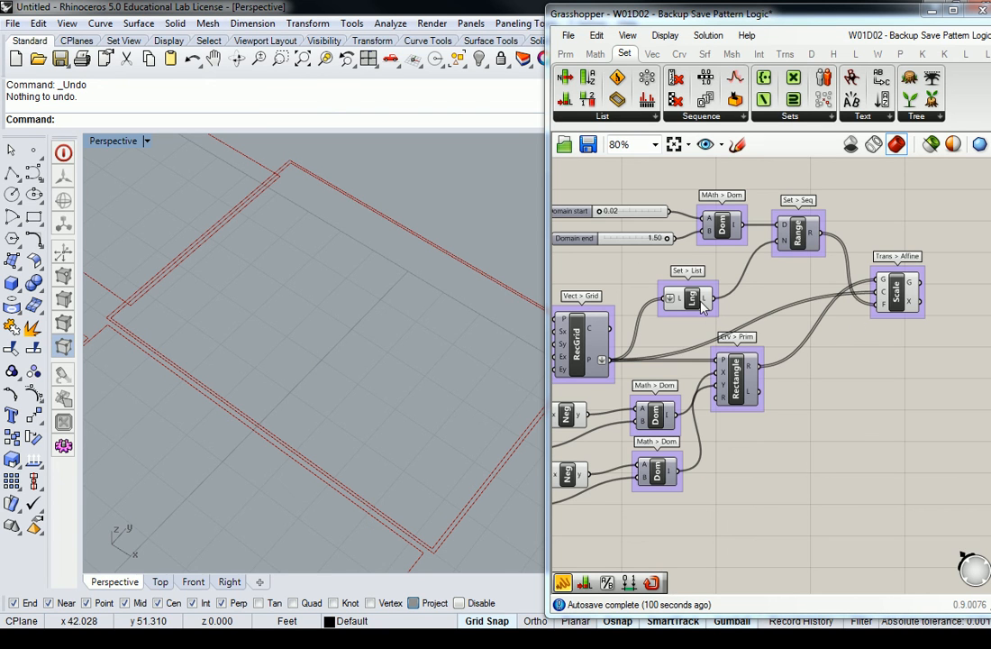
Step: Add a Subtraction component from Math > Operators and place it below Range
mouse_move(595, 58)
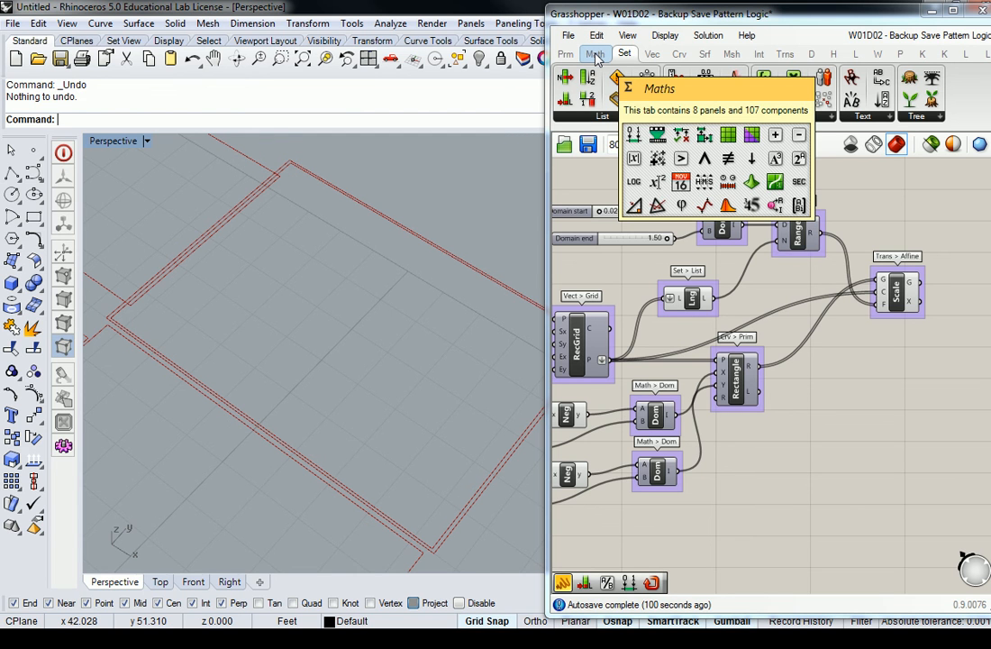
click(595, 55)
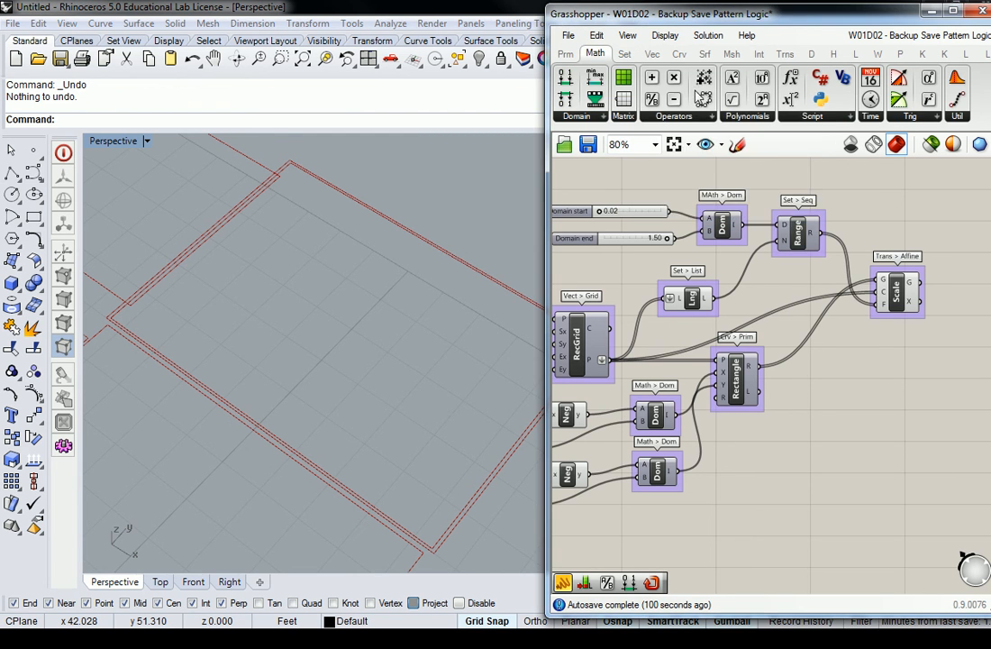
click(678, 116)
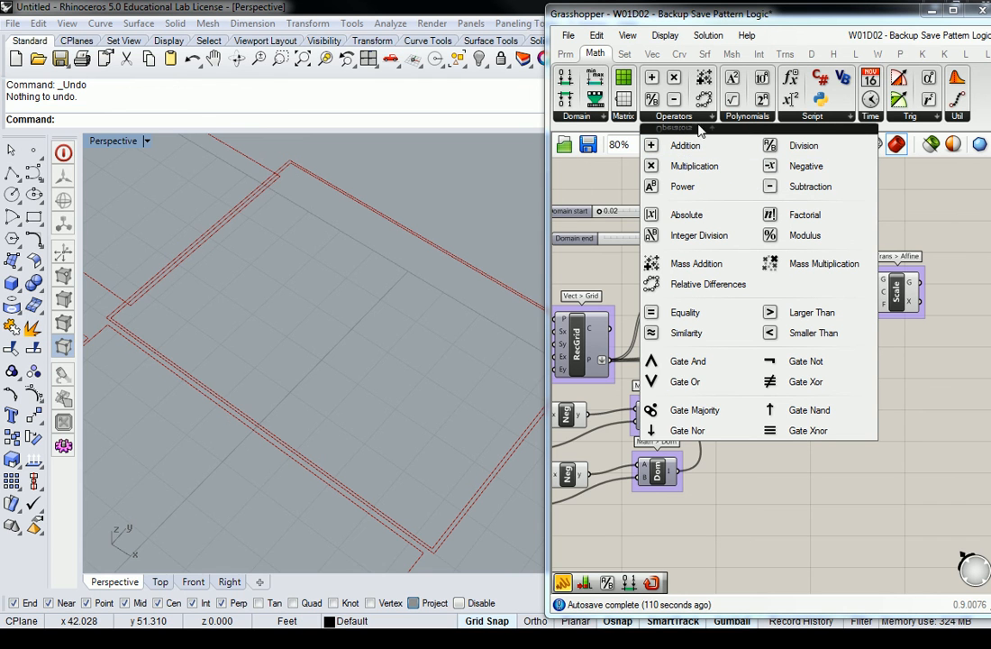
click(812, 191)
click(758, 284)
right_drag(796, 255, 774, 298)
drag(815, 221, 617, 289)
drag(704, 267, 739, 242)
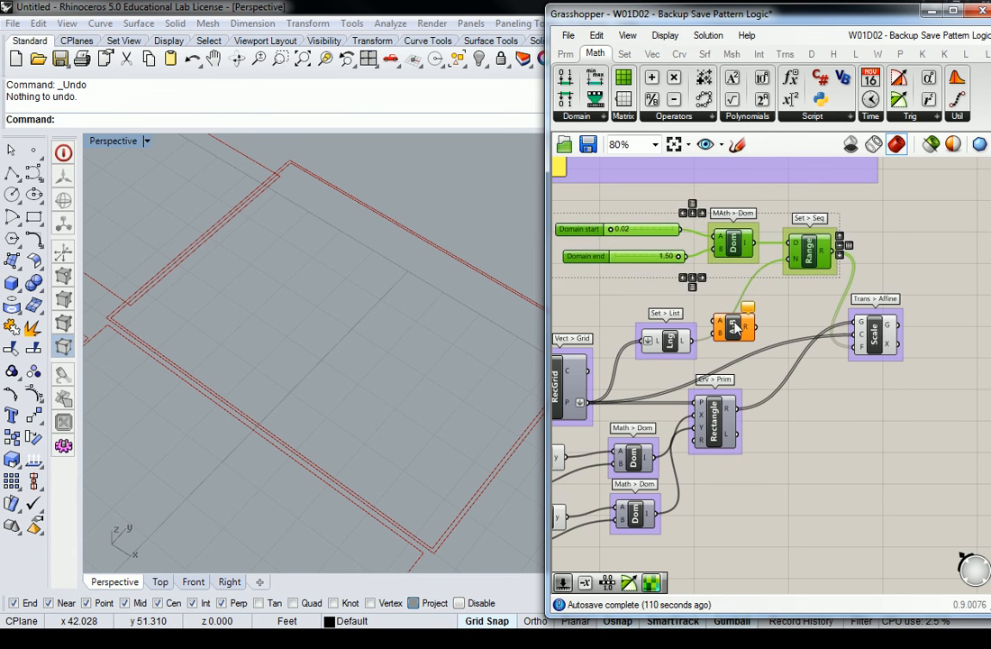
click(742, 318)
drag(742, 318, 745, 311)
click(678, 280)
Step: Feed List Length into the Subtraction's A input and add a Panel containing 1
drag(695, 341, 729, 299)
click(745, 305)
double_click(680, 289)
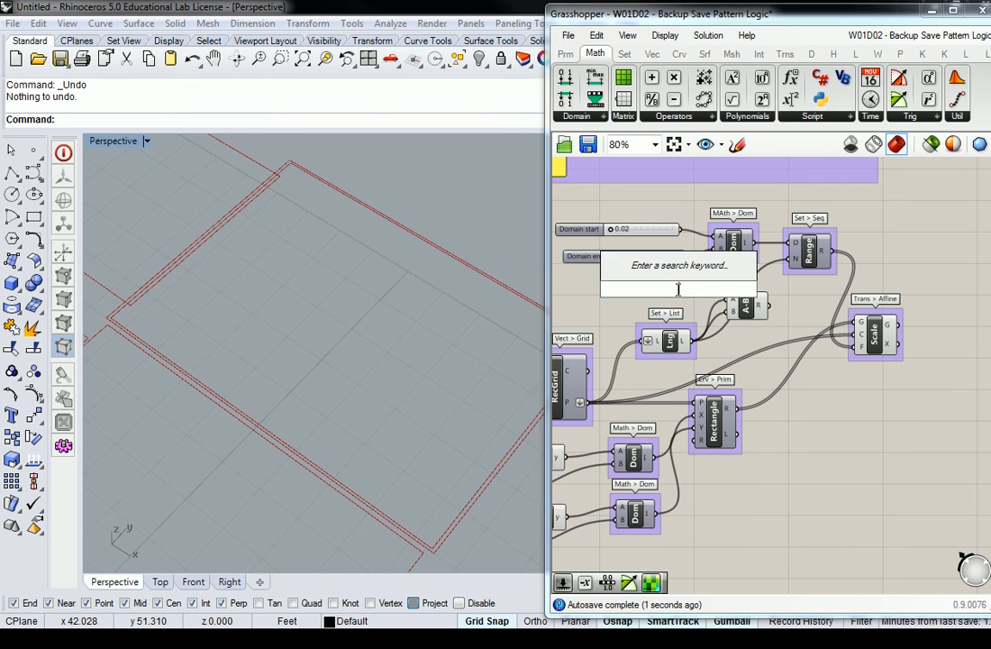
click(569, 51)
drag(769, 99, 732, 290)
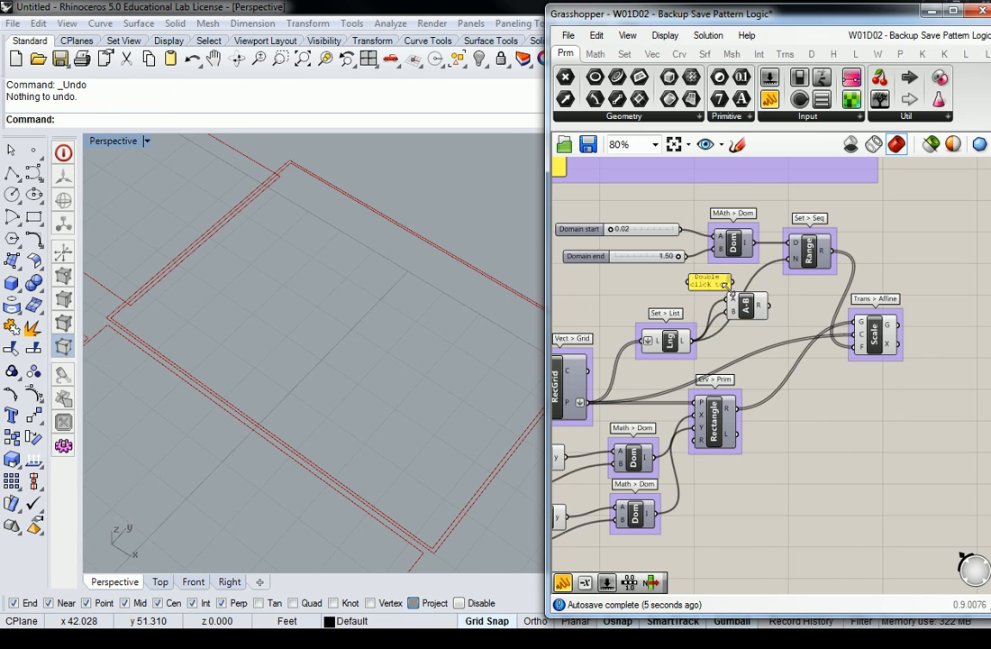
double_click(707, 282)
click(747, 398)
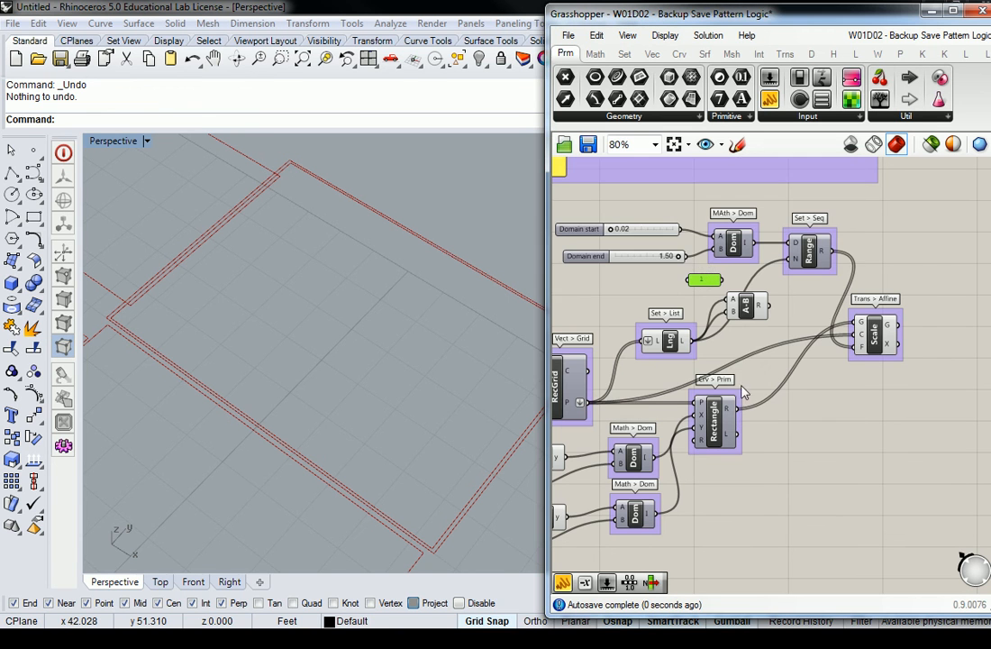
Step: Wire the panel's 1 into B and the subtraction result into Range's step count
mouse_move(706, 283)
mouse_down()
mouse_move(682, 295)
mouse_move(734, 313)
mouse_move(786, 283)
mouse_move(791, 264)
mouse_up()
click(735, 311)
scroll(388, 275, down, 10)
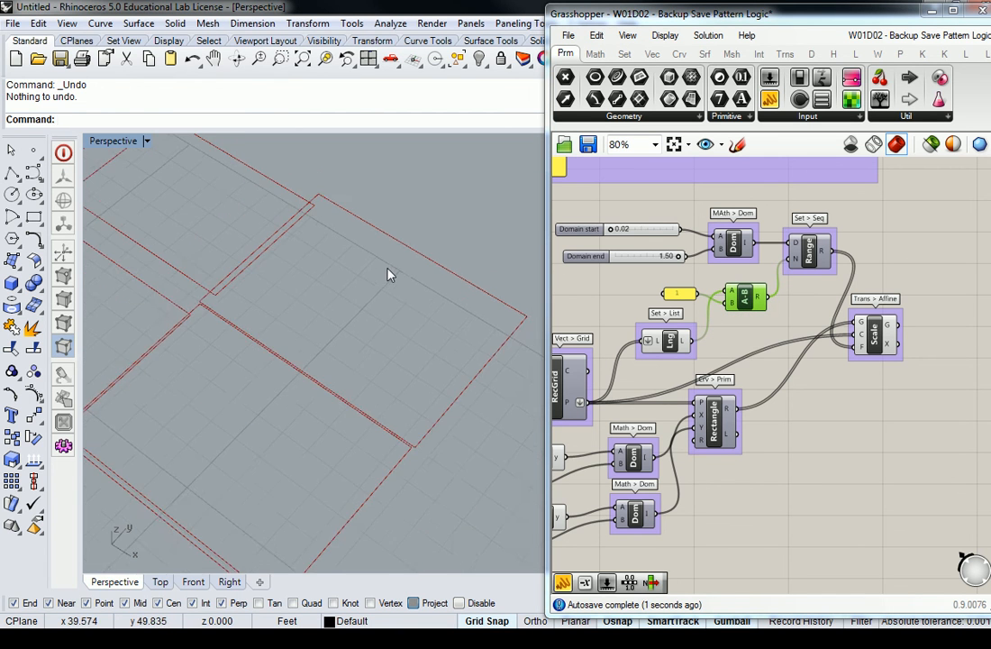
right_drag(411, 307, 319, 344)
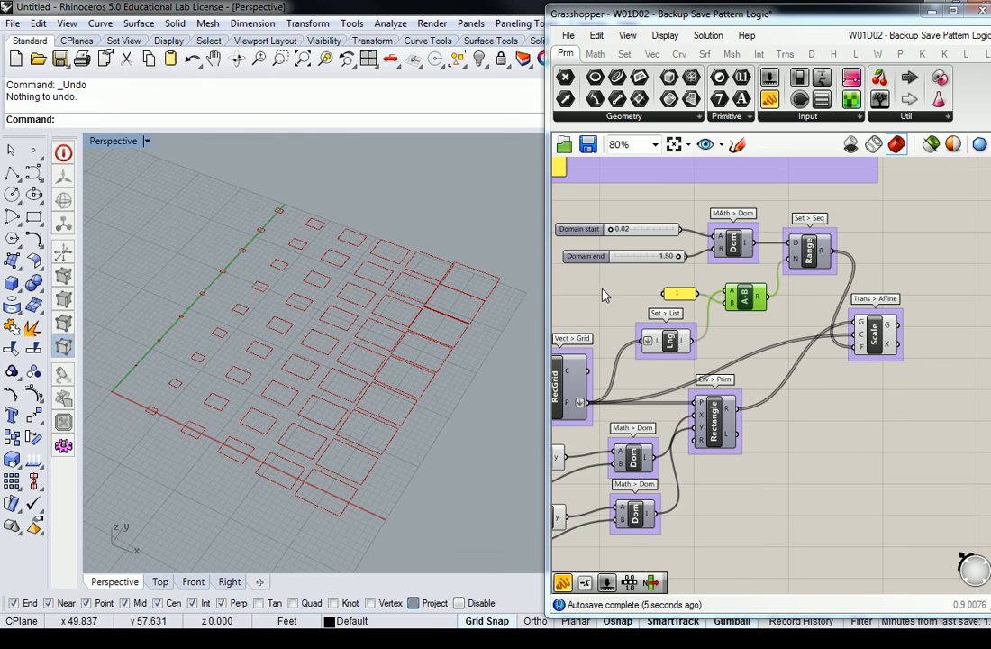
click(608, 290)
right_drag(608, 290, 779, 306)
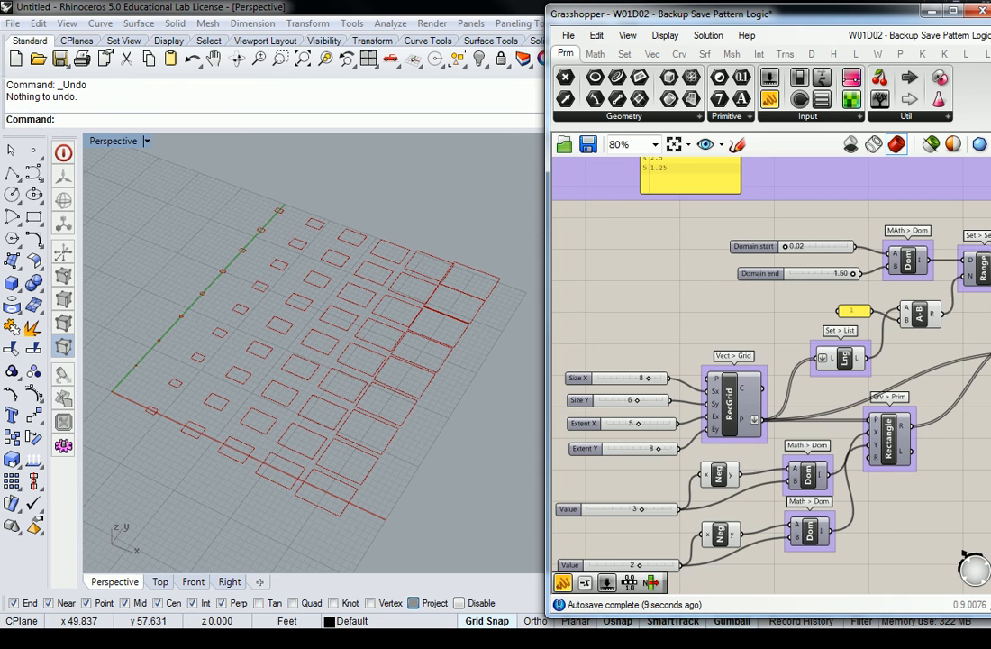
Step: Set the Domain start slider to 0.19 and Domain end to 1.16 to resize the rectangles
right_drag(840, 267, 808, 262)
drag(755, 245, 804, 269)
drag(755, 242, 807, 270)
Step: Window-select every component of the definition and group them with Ctrl+G
scroll(820, 221, down, 2)
drag(933, 451, 631, 252)
key(ctrl+g)
drag(839, 374, 842, 411)
click(863, 525)
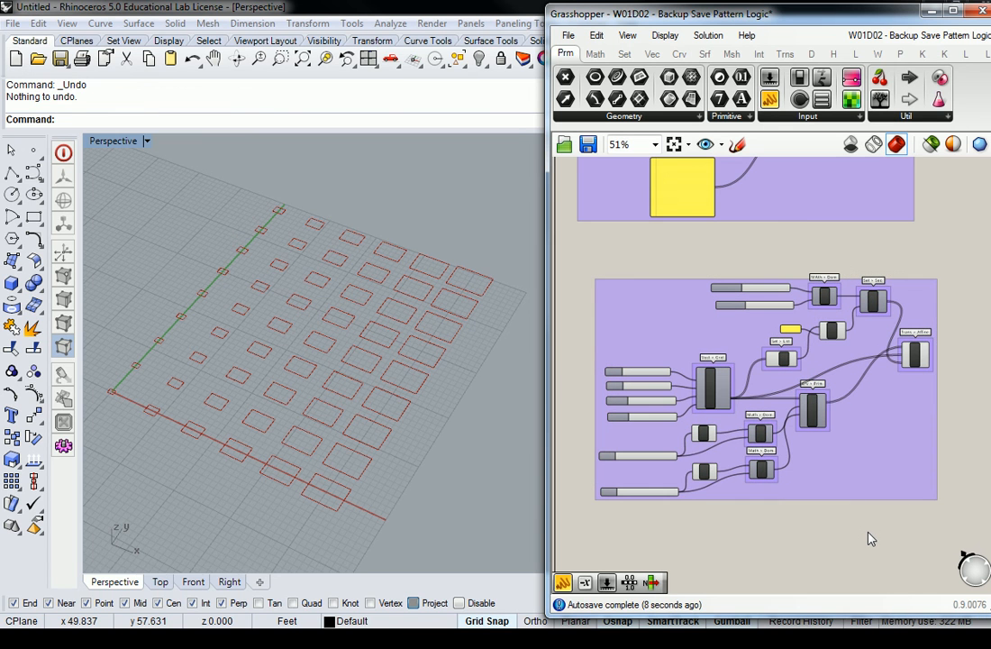